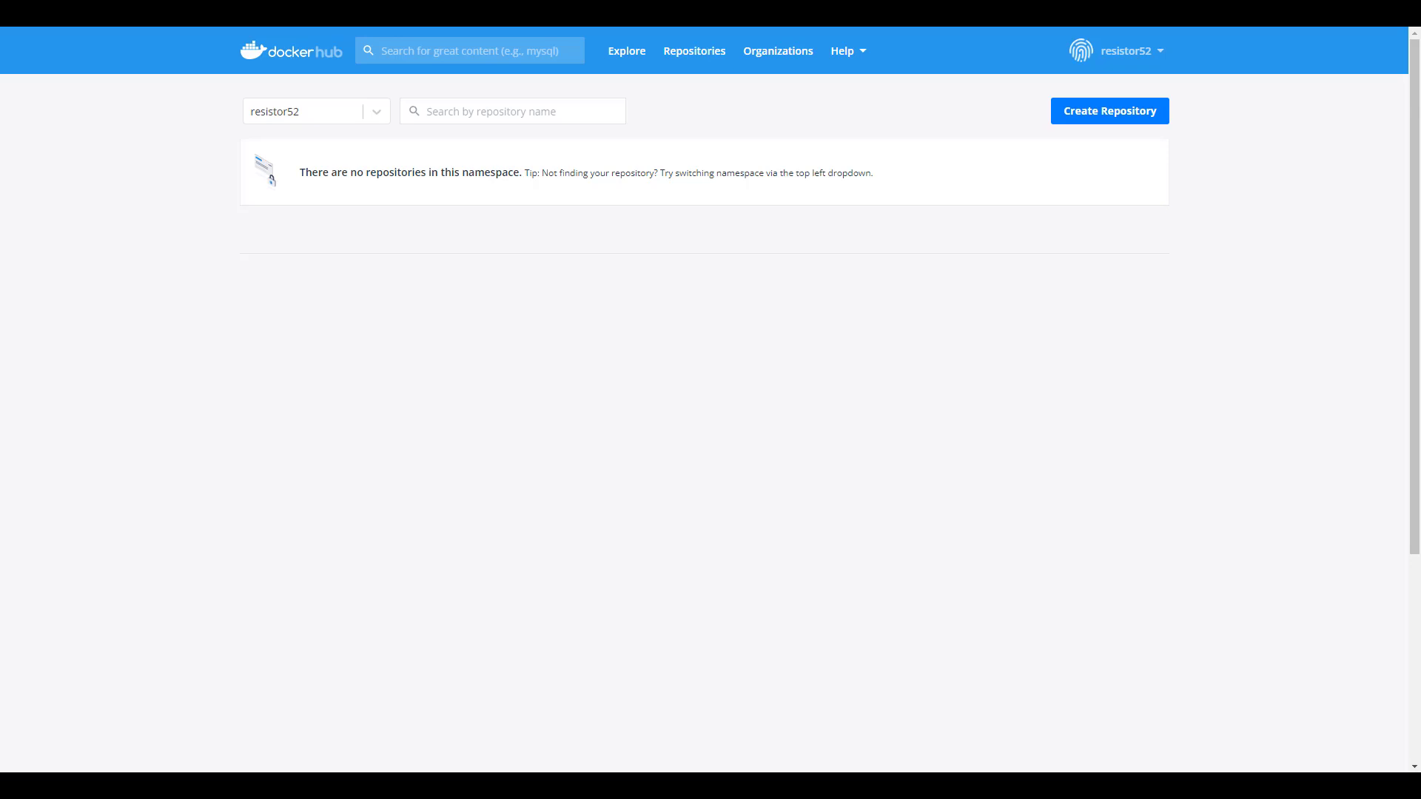
# - Create a public Docker Hub repository named hitc-tools
pyautogui.click(1093, 111)
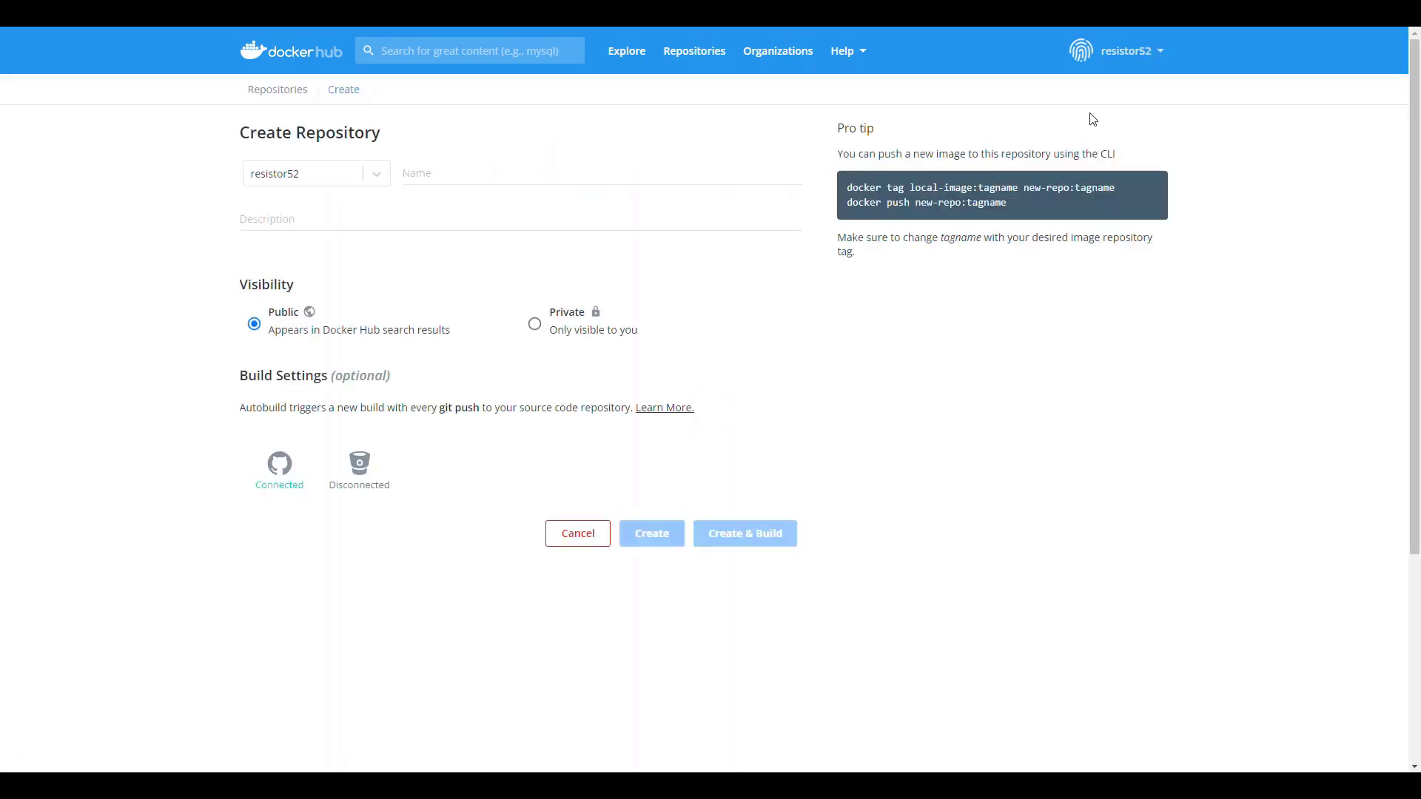
pyautogui.click(495, 176)
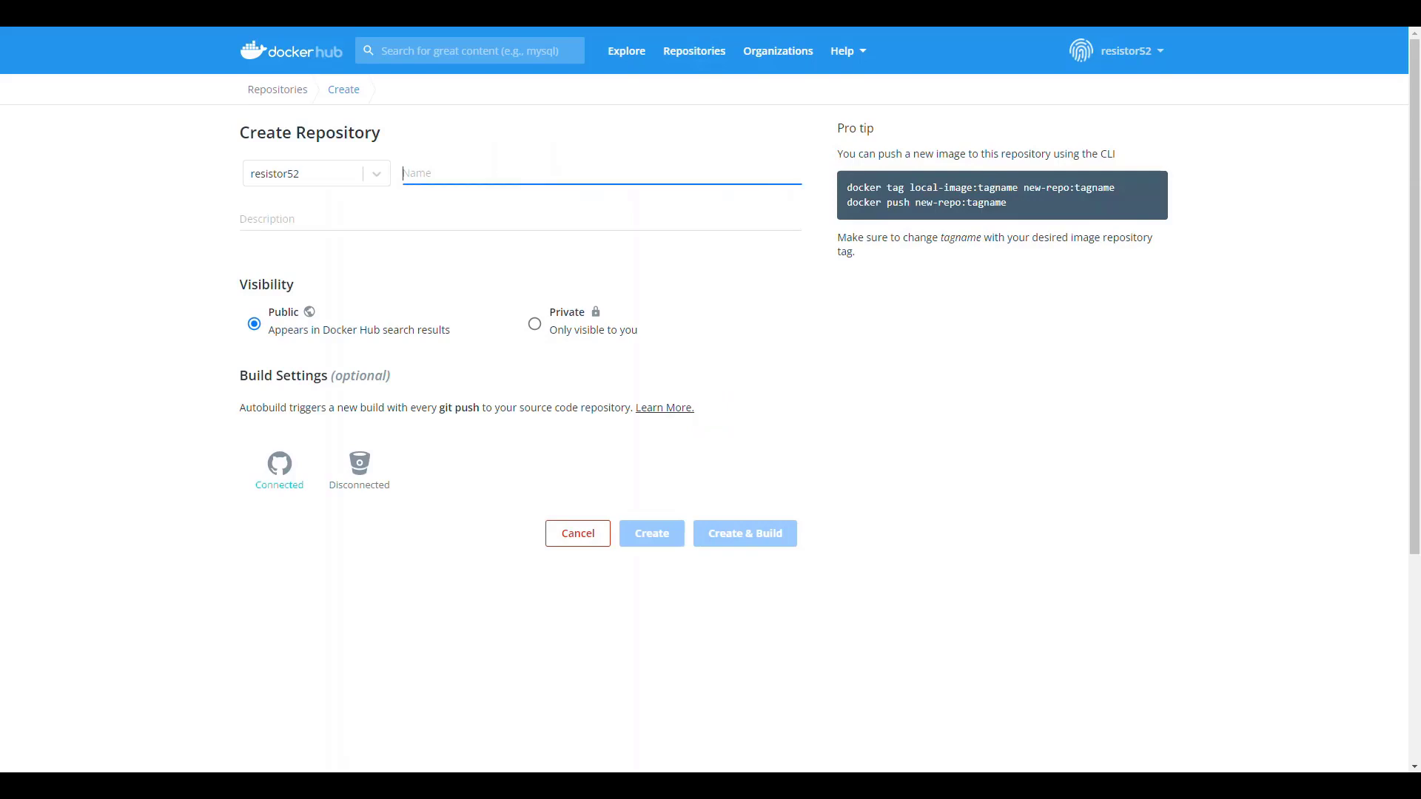
pyautogui.write('hitc')
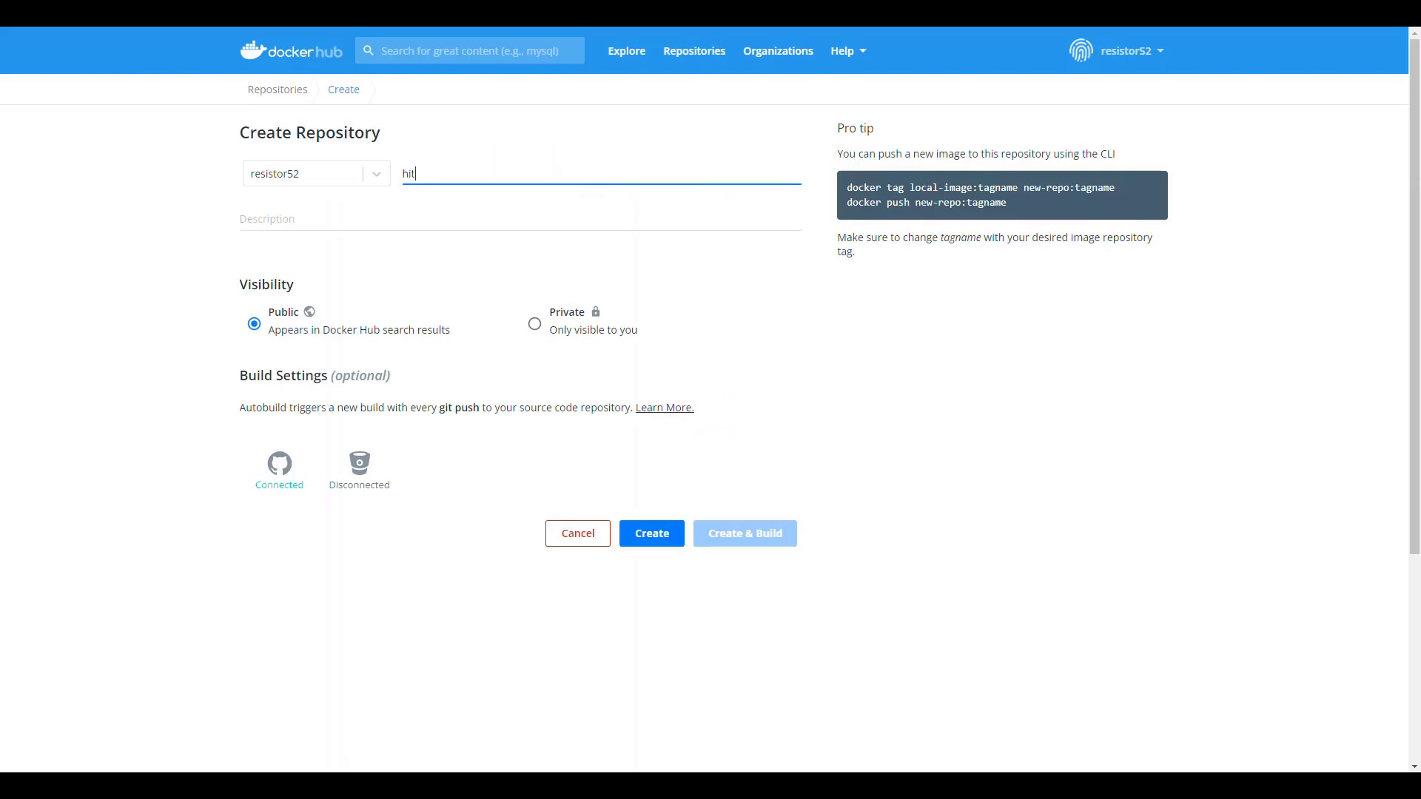
pyautogui.write('-tools')
pyautogui.click(655, 546)
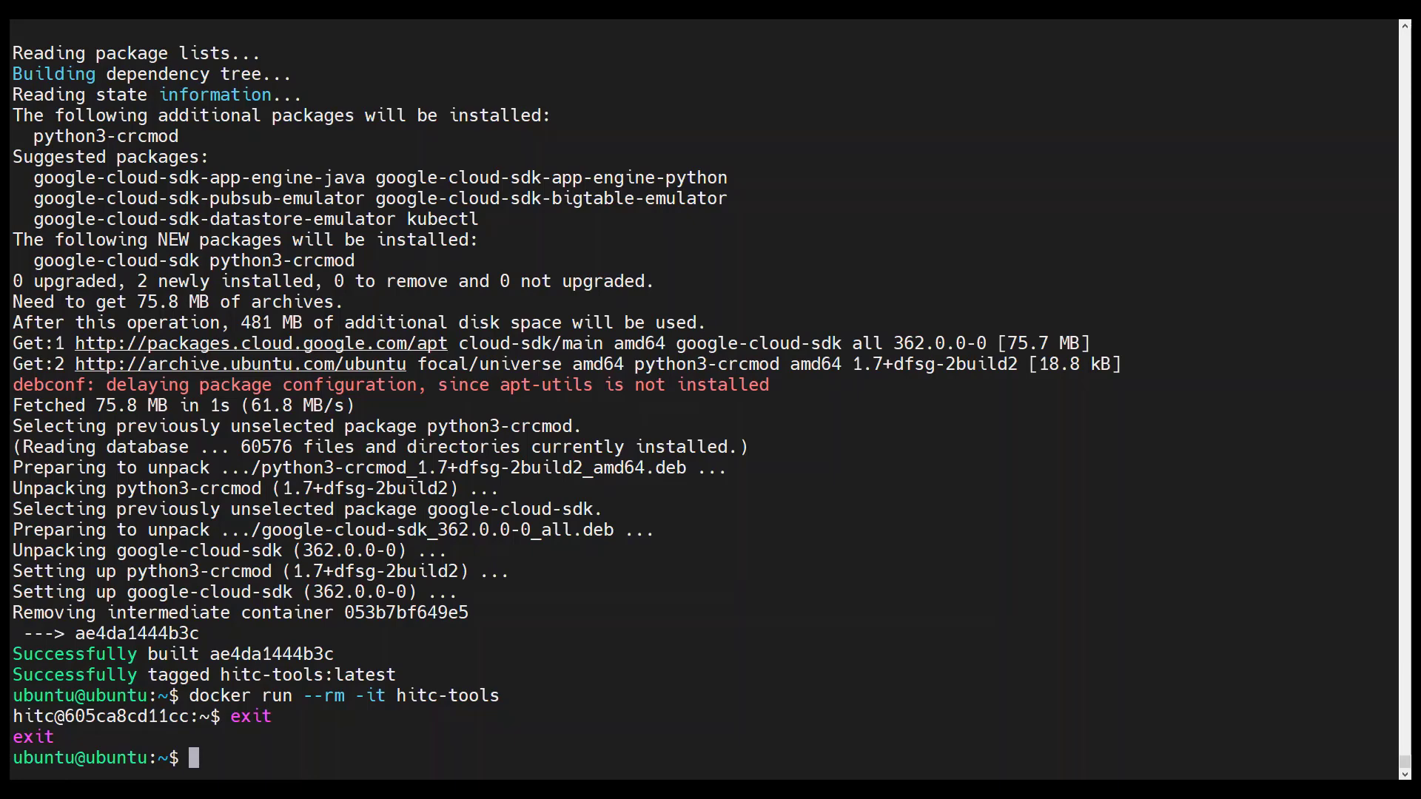
# - In the terminal, list the local Docker images
pyautogui.press('Return')
pyautogui.write('docker i')
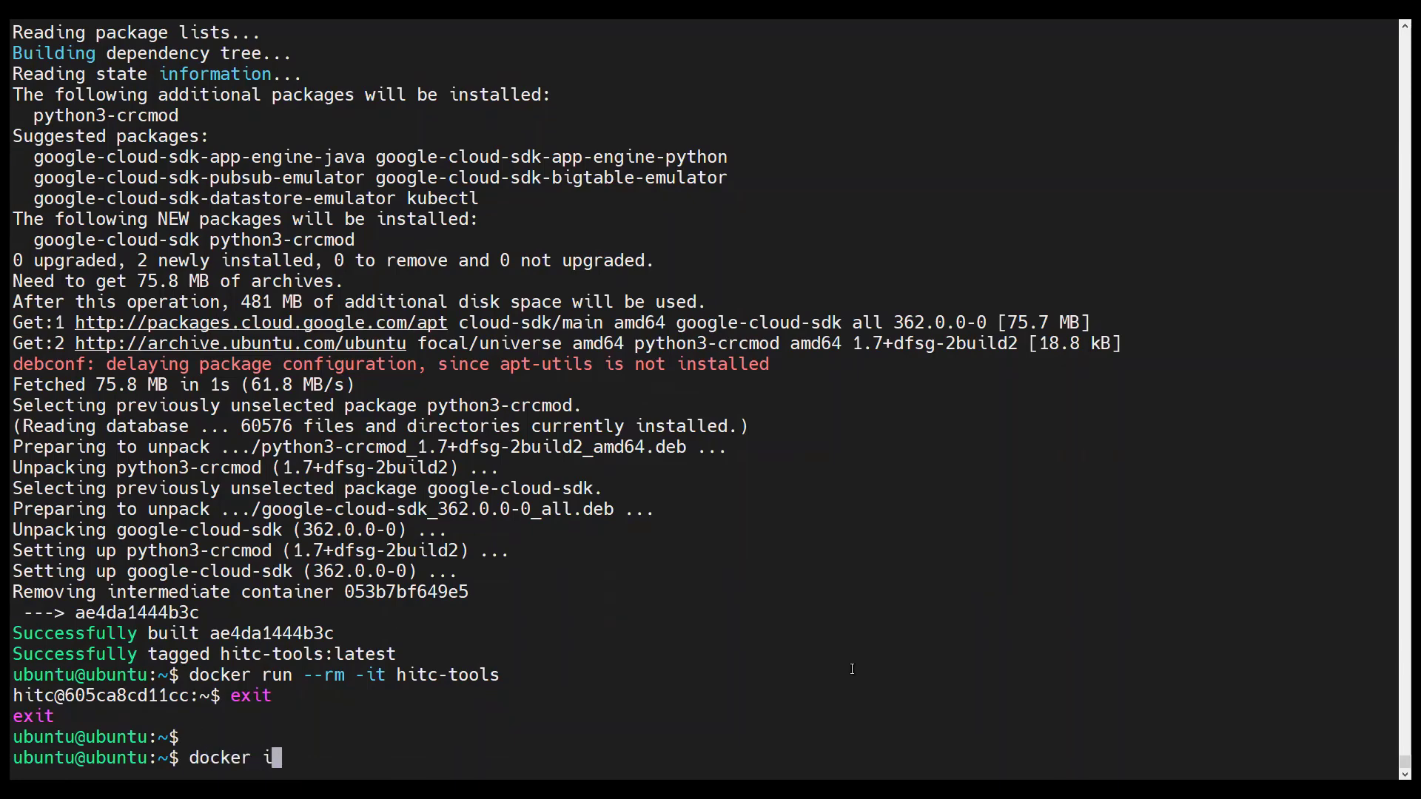
pyautogui.write('mages')
pyautogui.press('Return')
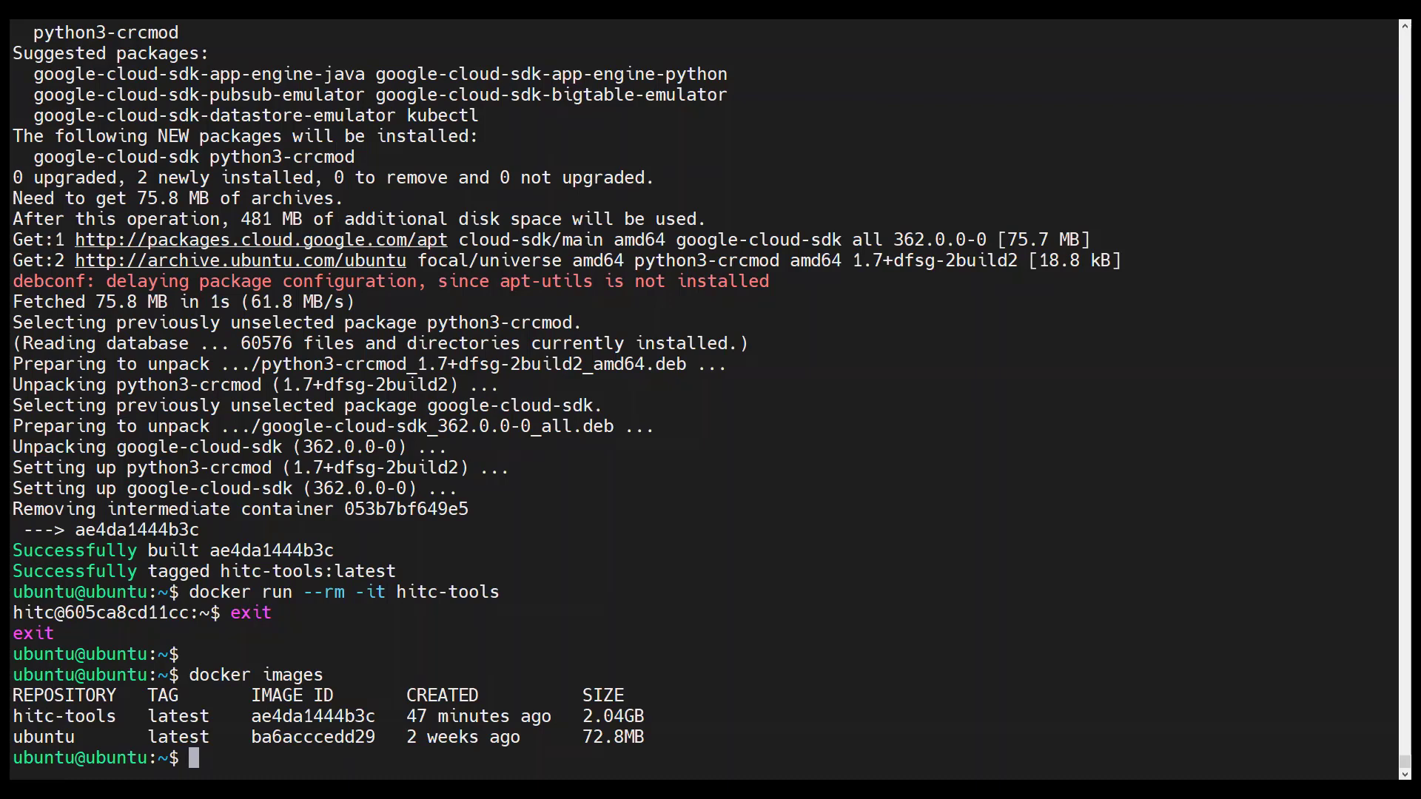
# - Tag the hitc-tools image as resistor52/hitc-tools and list the local images to check it
pyautogui.write('docker tag hitc-tool')
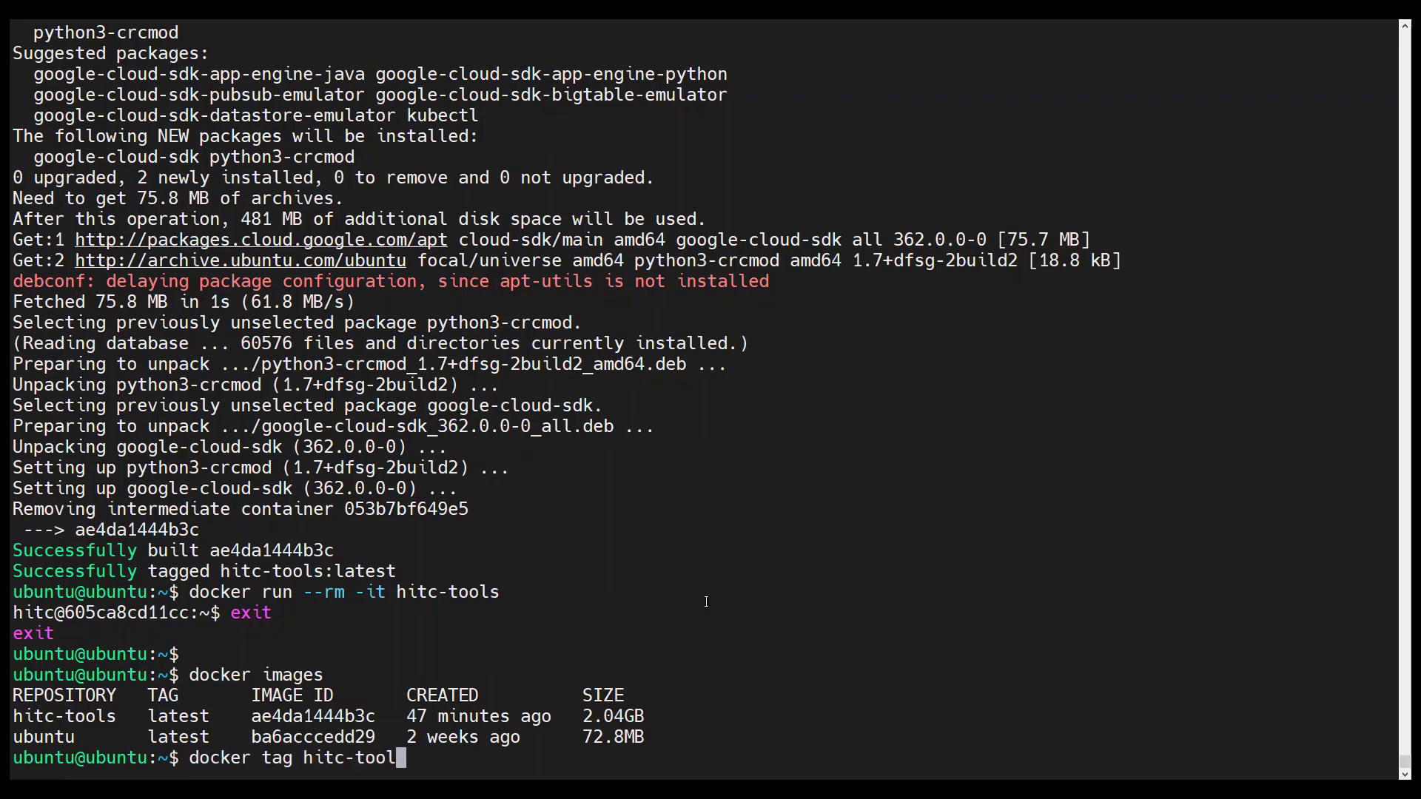
pyautogui.write('s resistor52/hitc-tools')
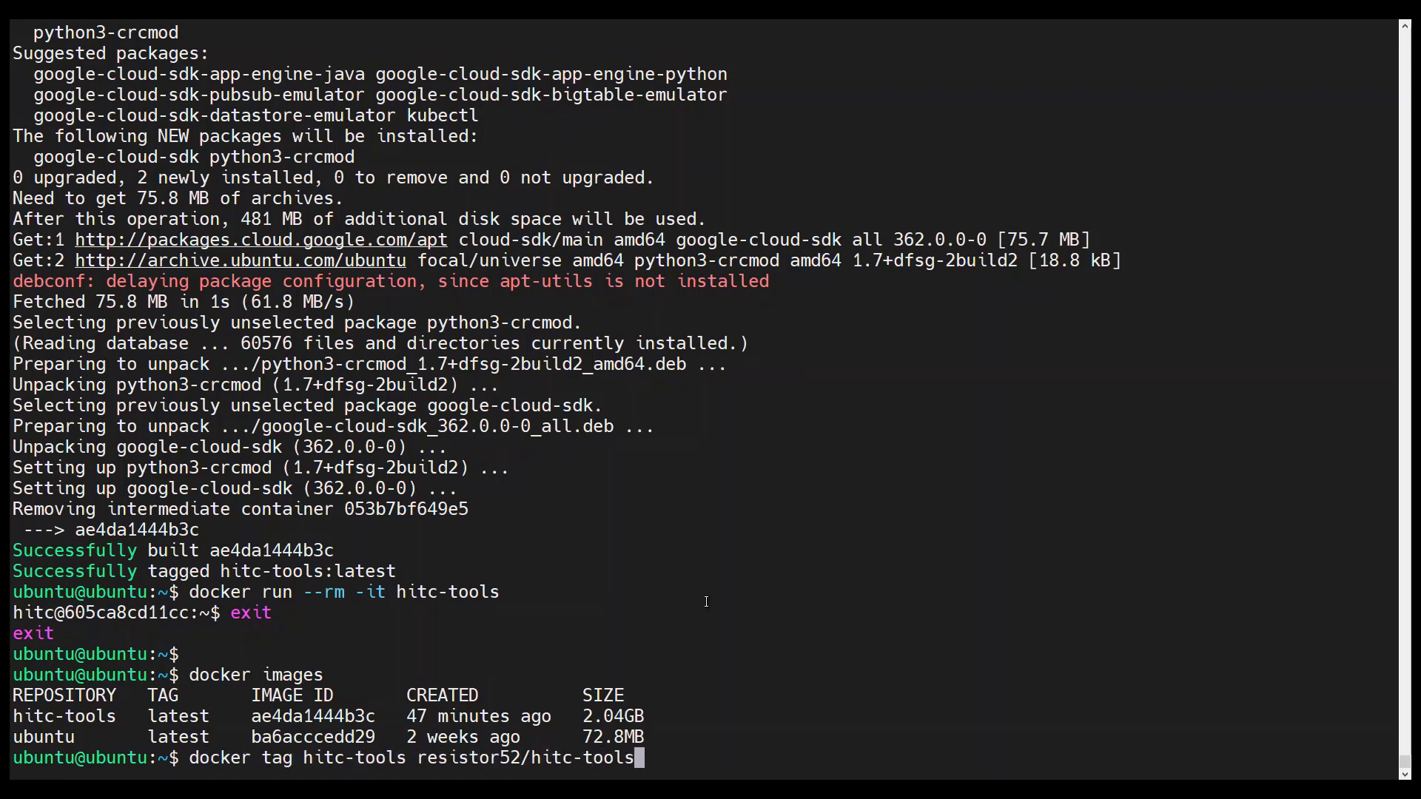
pyautogui.press('Return')
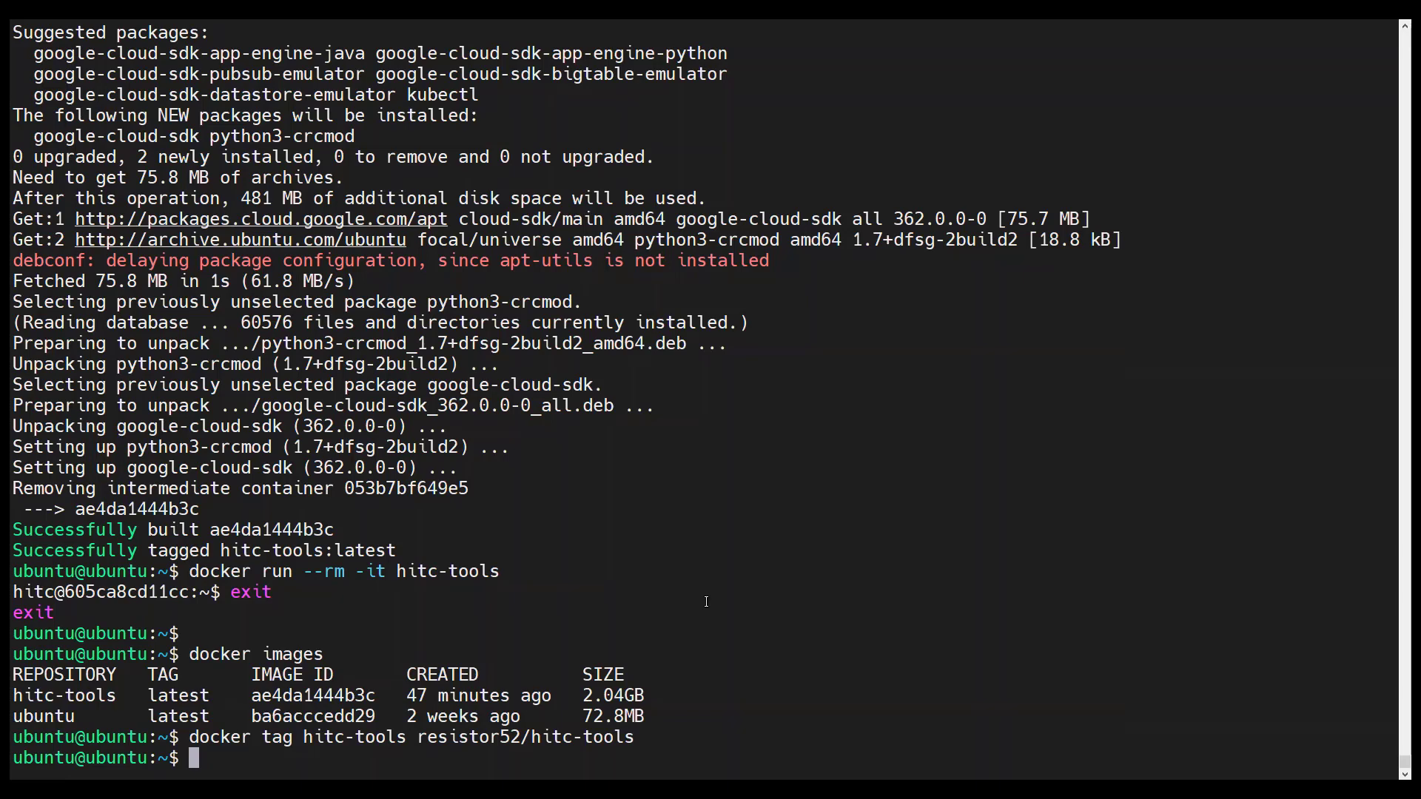
pyautogui.write('docker images')
pyautogui.press('Return')
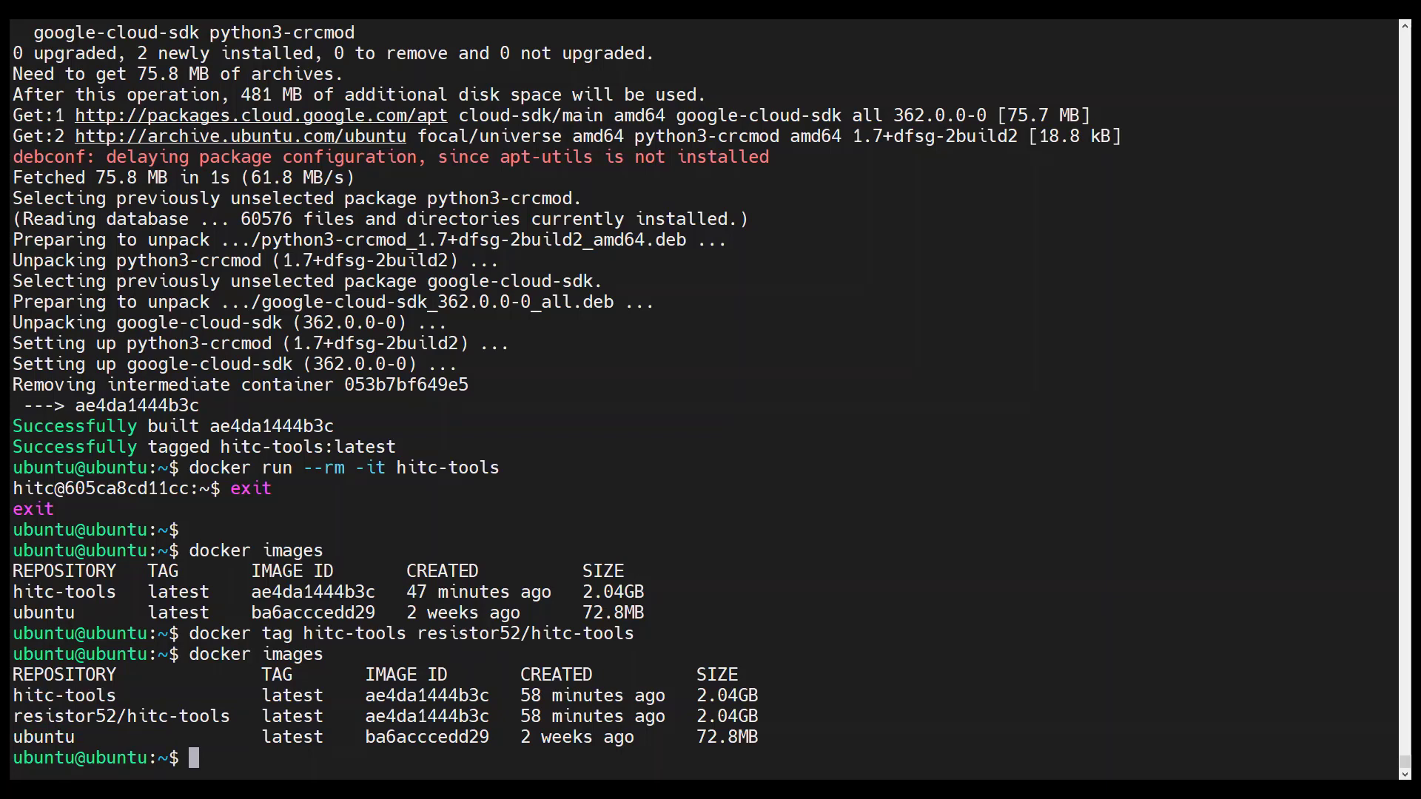
# - Log in to Docker Hub from the terminal with docker login, entering the account username and password
pyautogui.write('docker login')
pyautogui.press('Return')
pyautogui.write('resistor52')
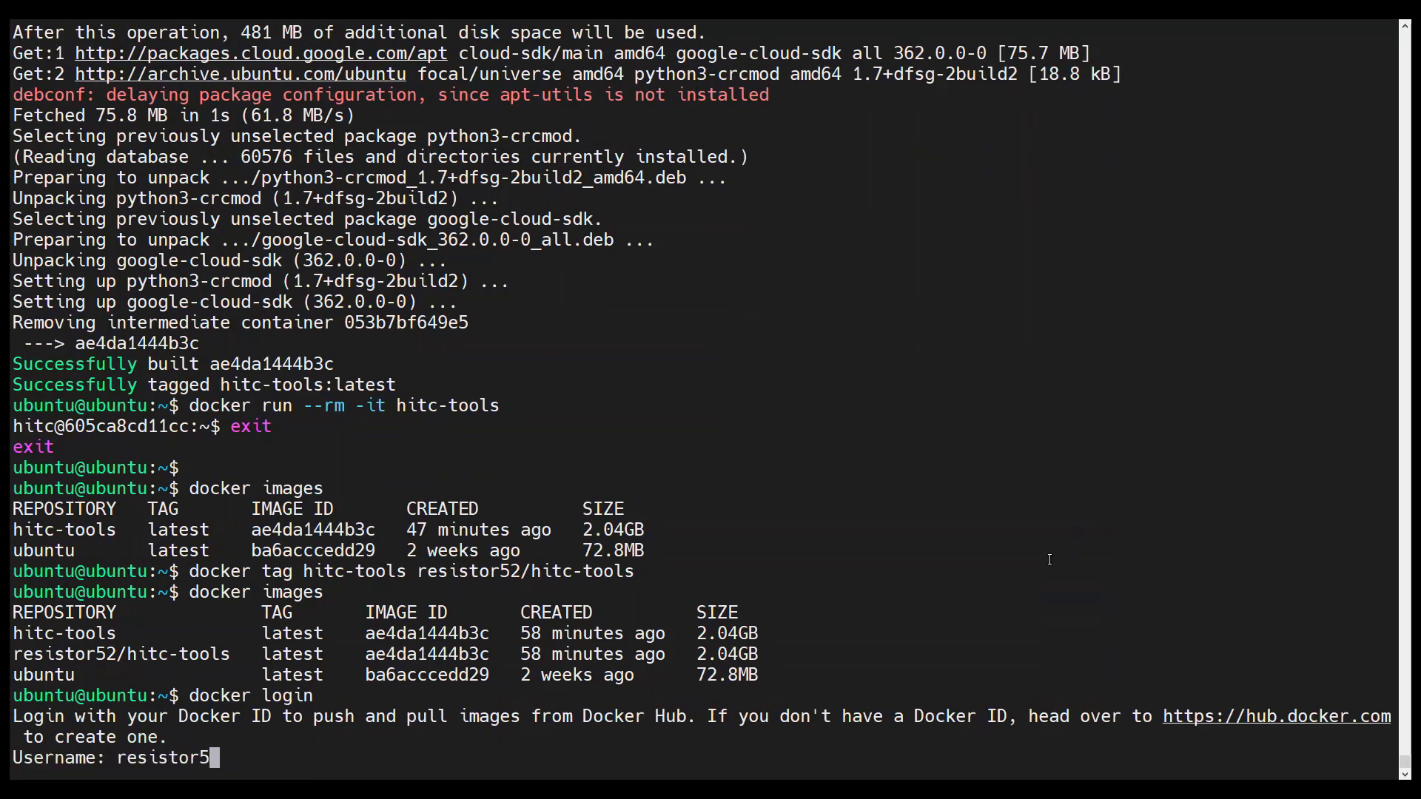
pyautogui.press('Return')
pyautogui.rightClick(1015, 561)
pyautogui.click(1047, 243)
pyautogui.press('Return')
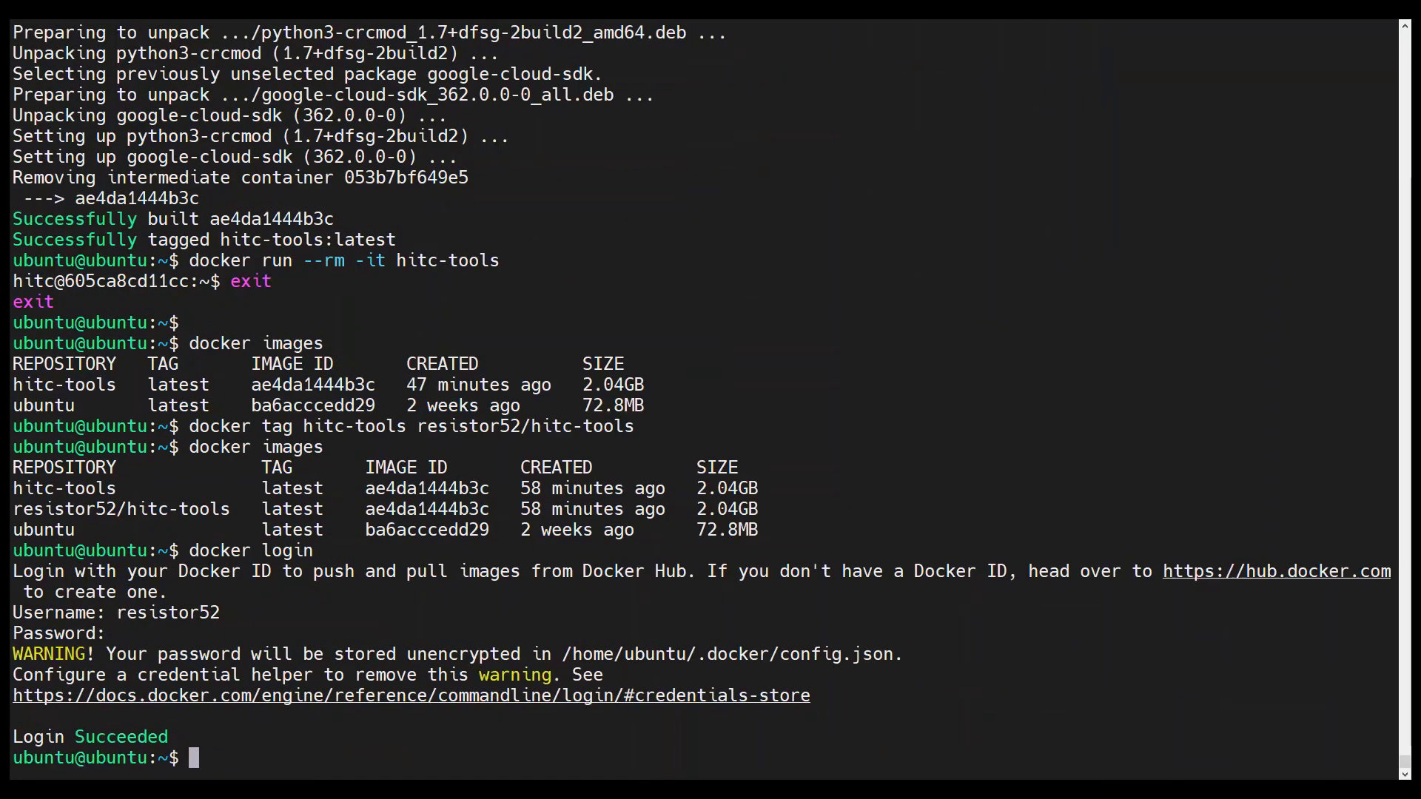
# - Push the image resistor52/hitc-tools:latest to Docker Hub
pyautogui.write('docker ')
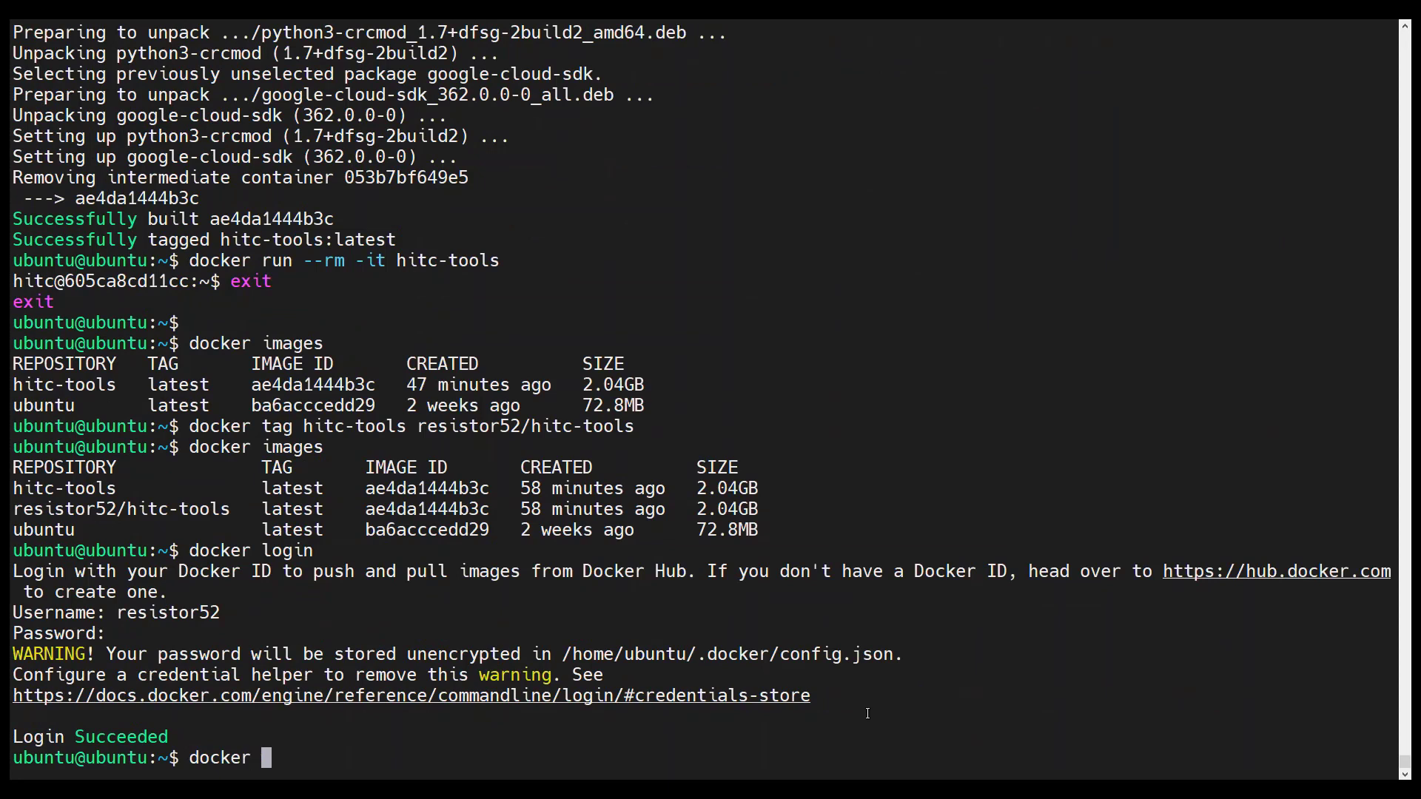
pyautogui.write('push resist')
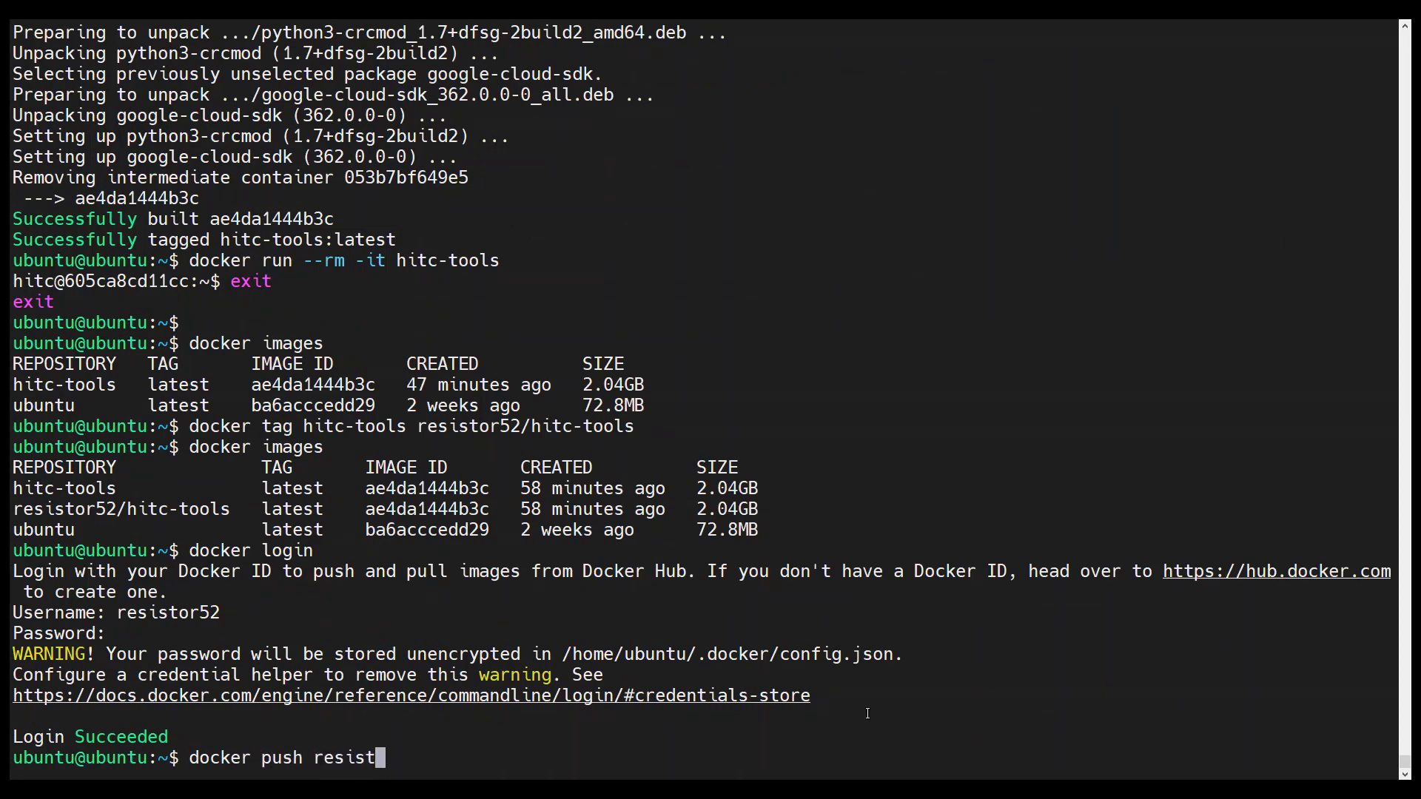
pyautogui.write('or52/hitc-tools:latest')
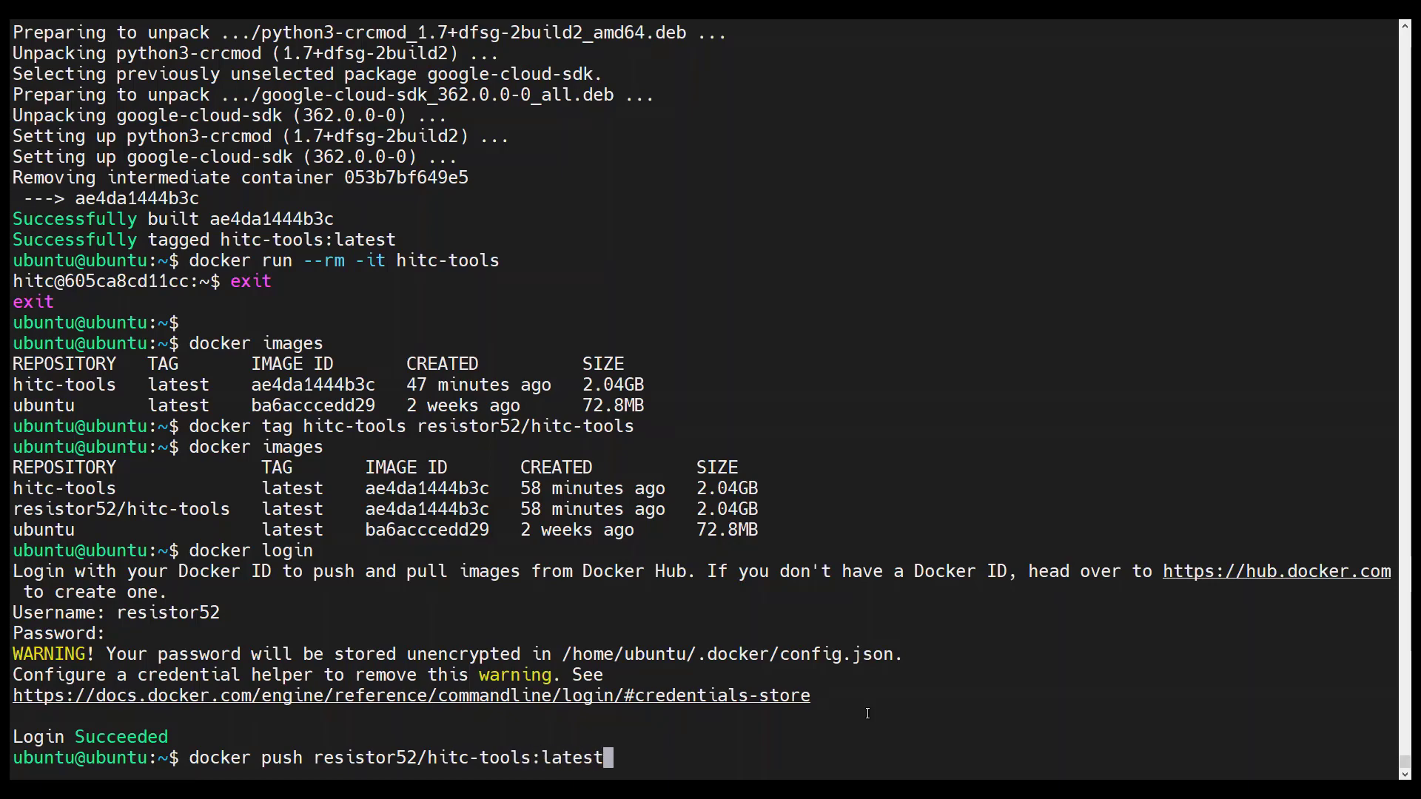
pyautogui.press('Return')
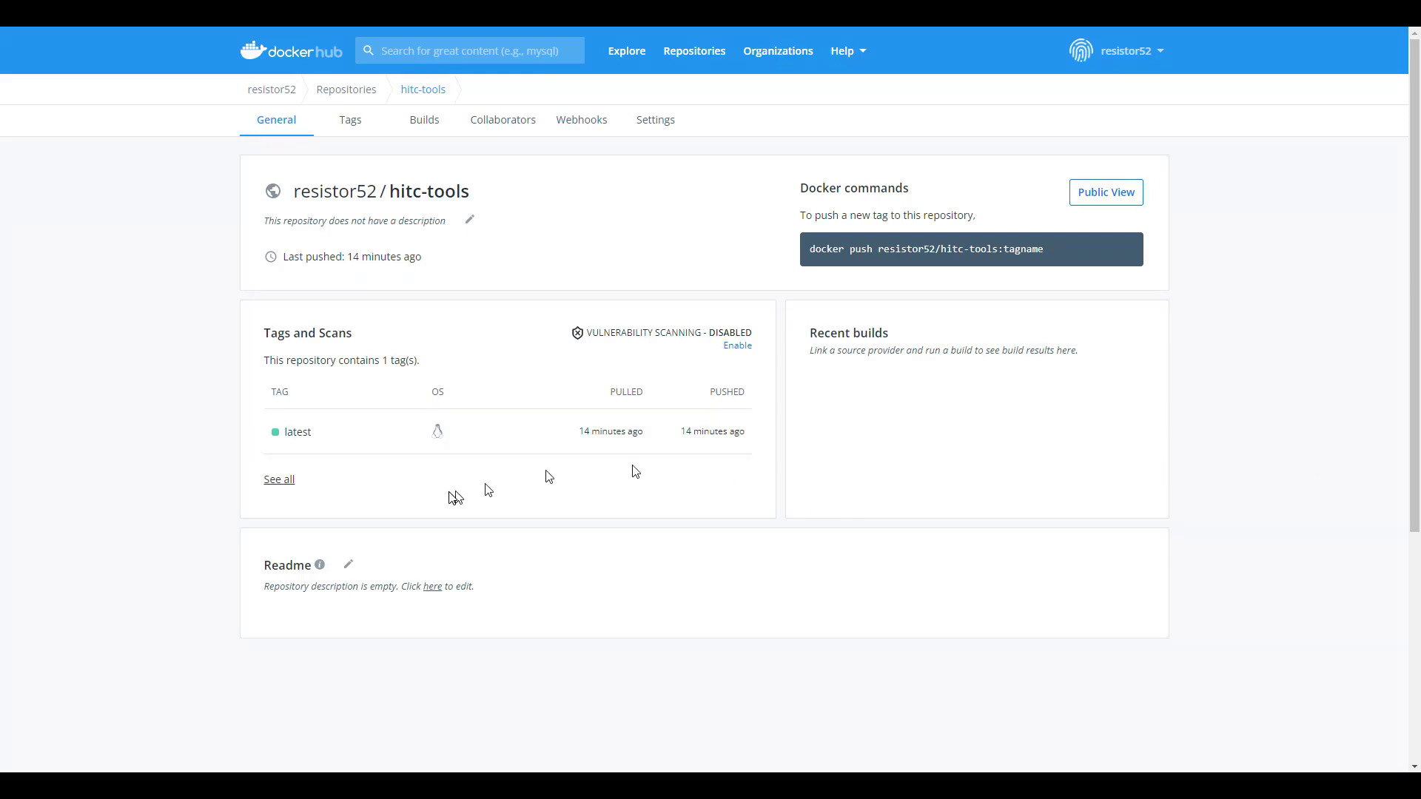
# - On Docker Hub, open the latest tag of hitc-tools and examine the commands of image layers 6 and 7
pyautogui.click(294, 438)
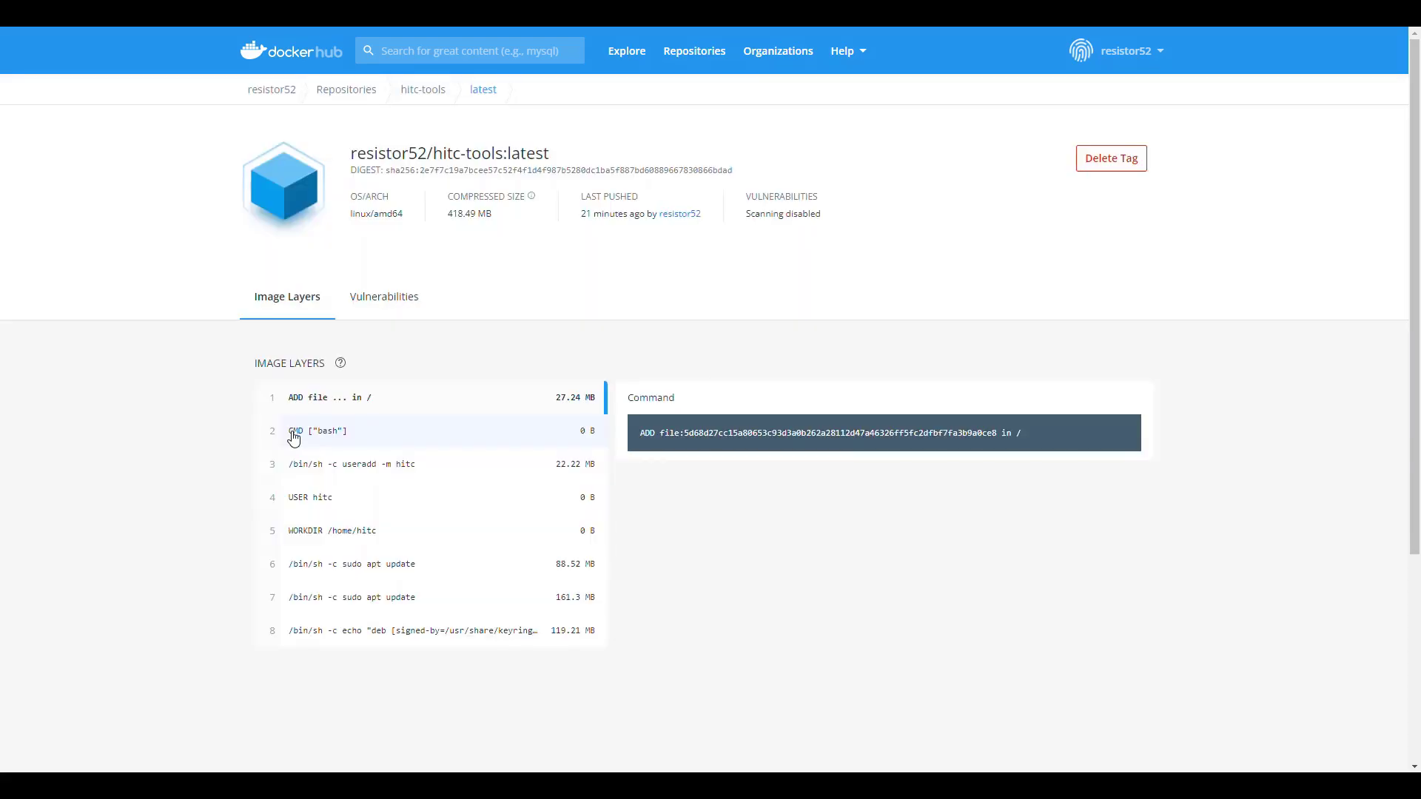
pyautogui.click(324, 567)
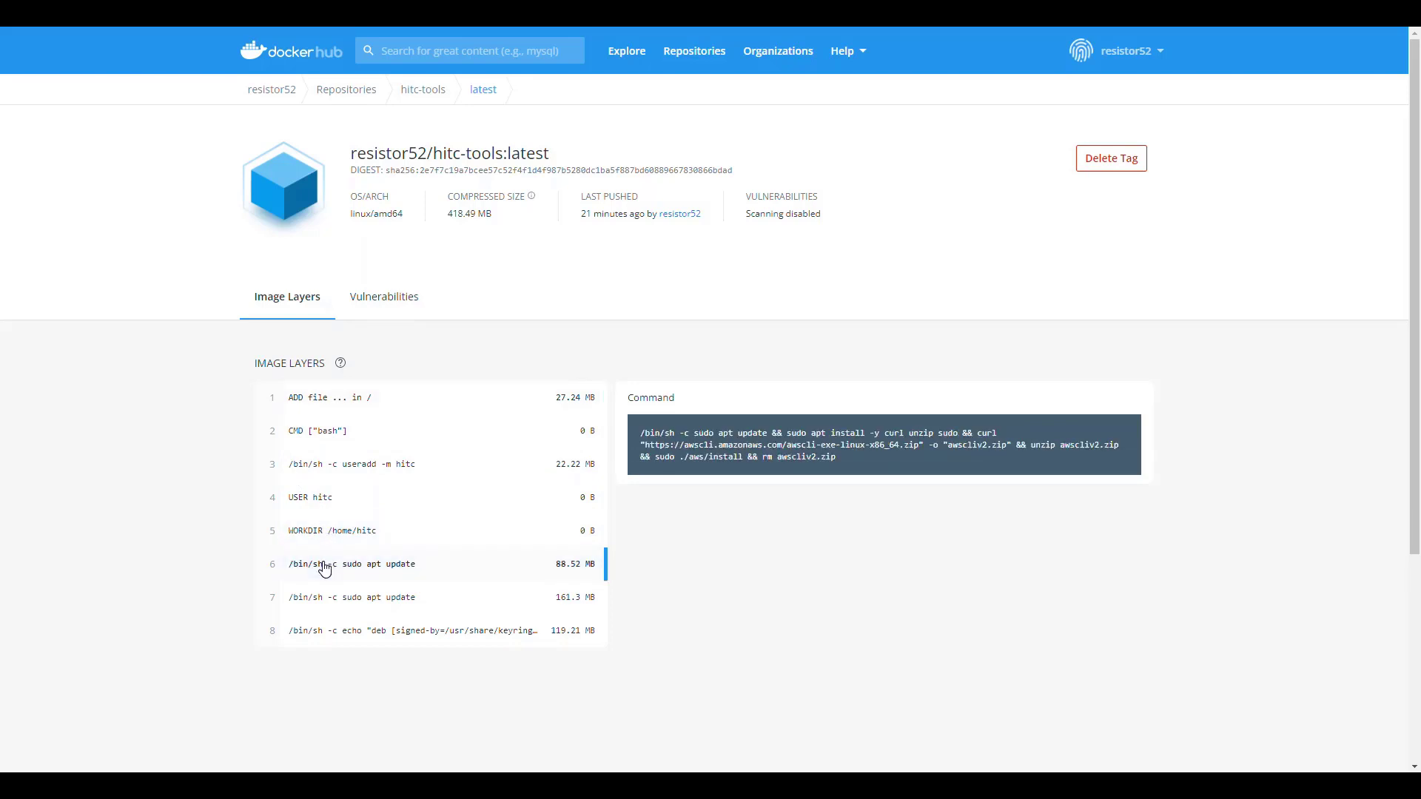
pyautogui.click(324, 600)
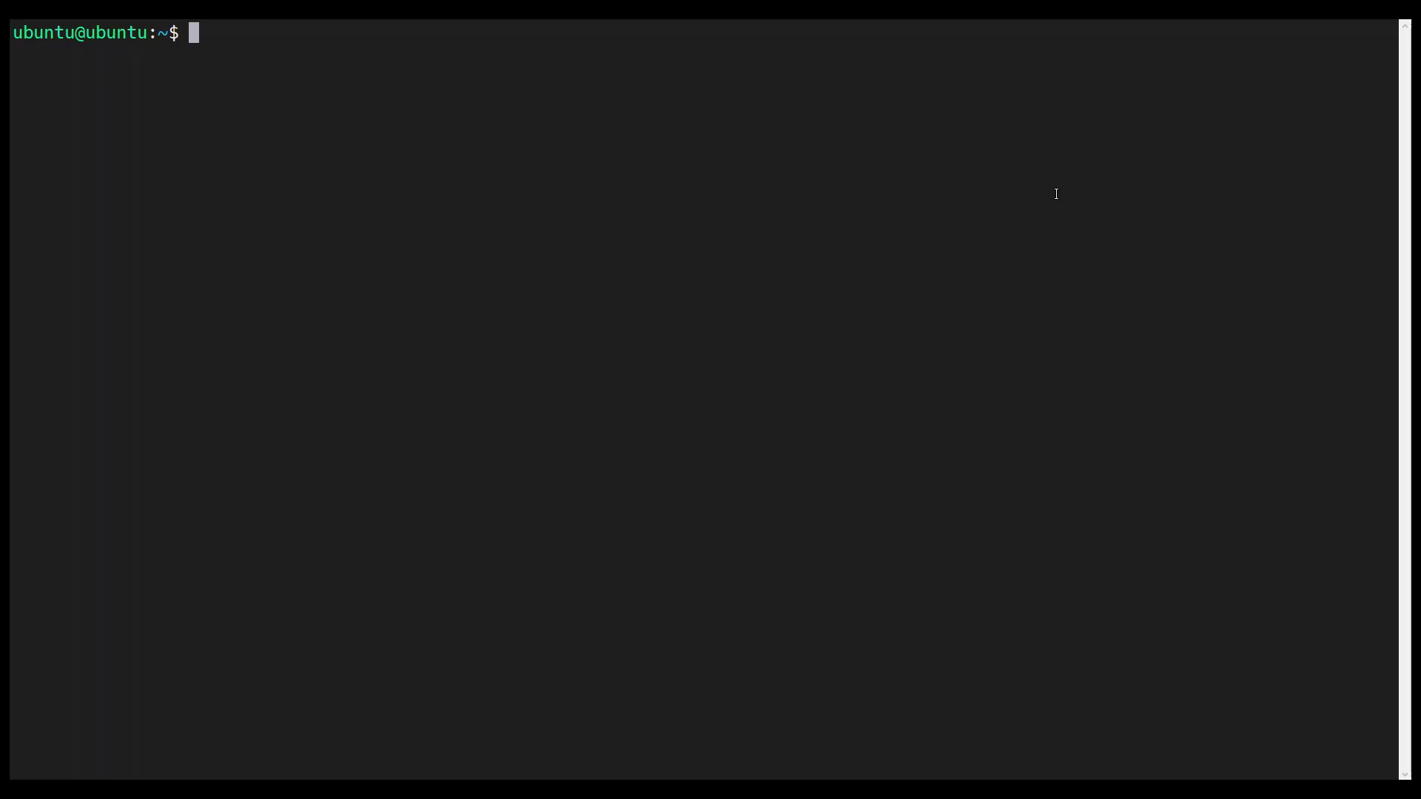
# - In the terminal, log out of Docker Hub and remove all unused Docker data with docker system prune --all, accepting the removal
pyautogui.write('docker logout')
pyautogui.press('Return')
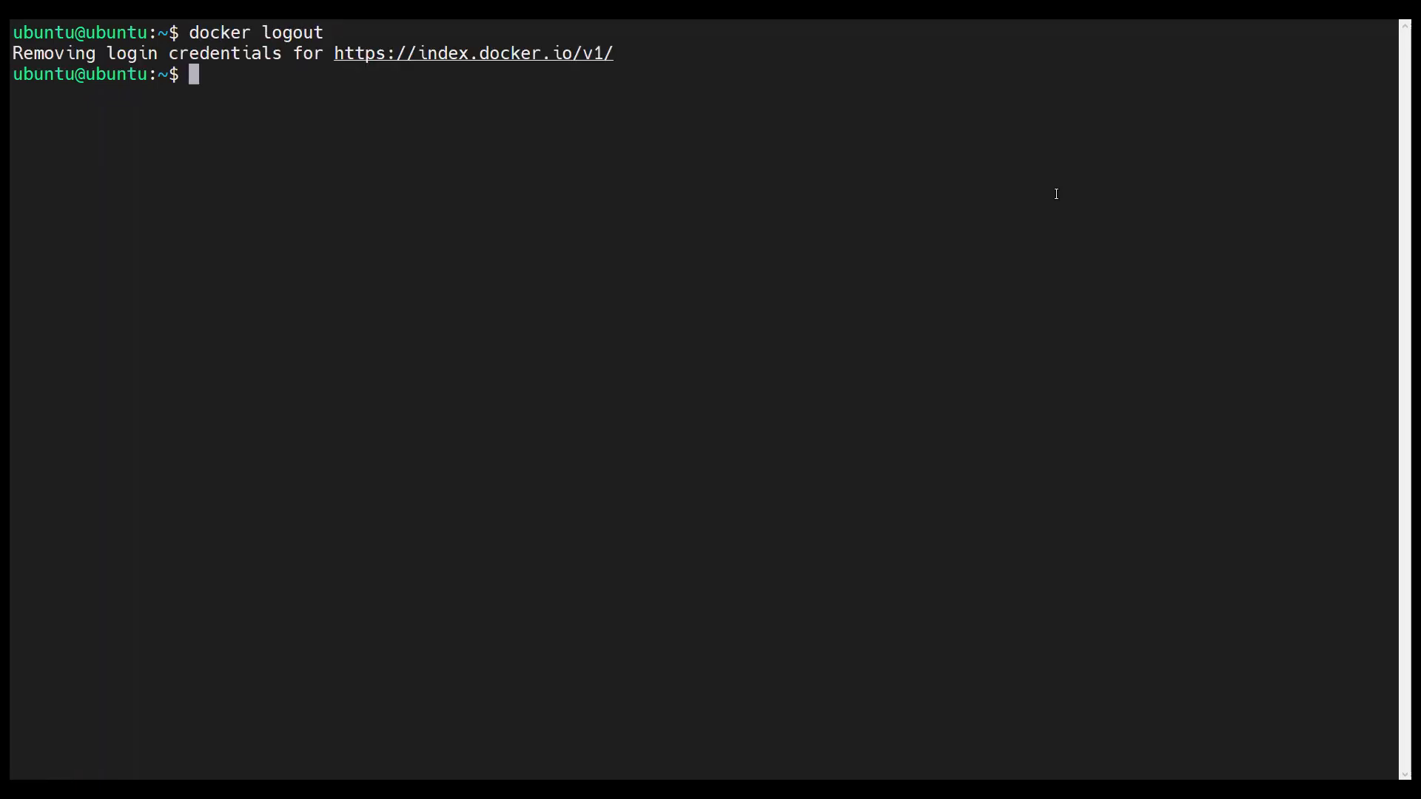
pyautogui.write('docker syst')
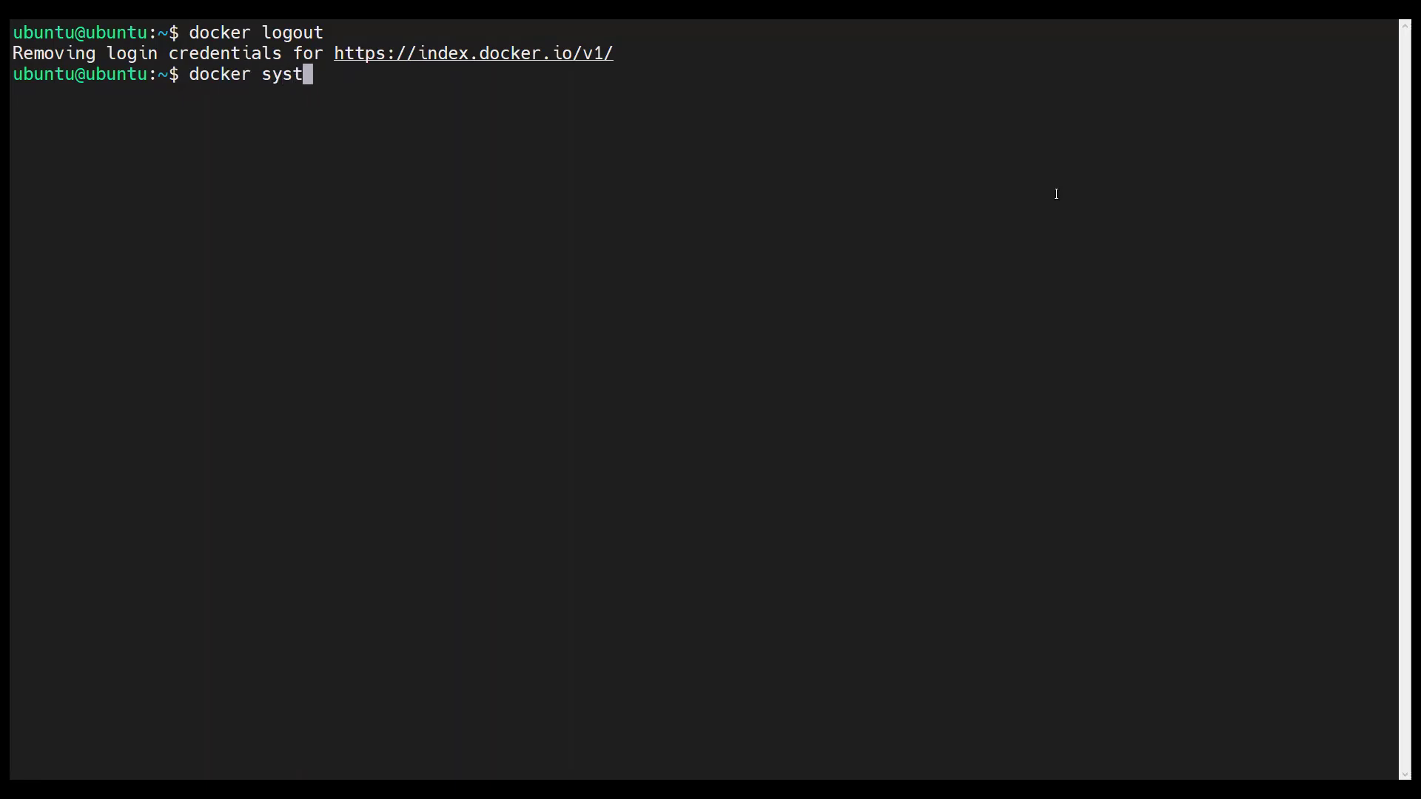
pyautogui.write('em prune --all')
pyautogui.press('Return')
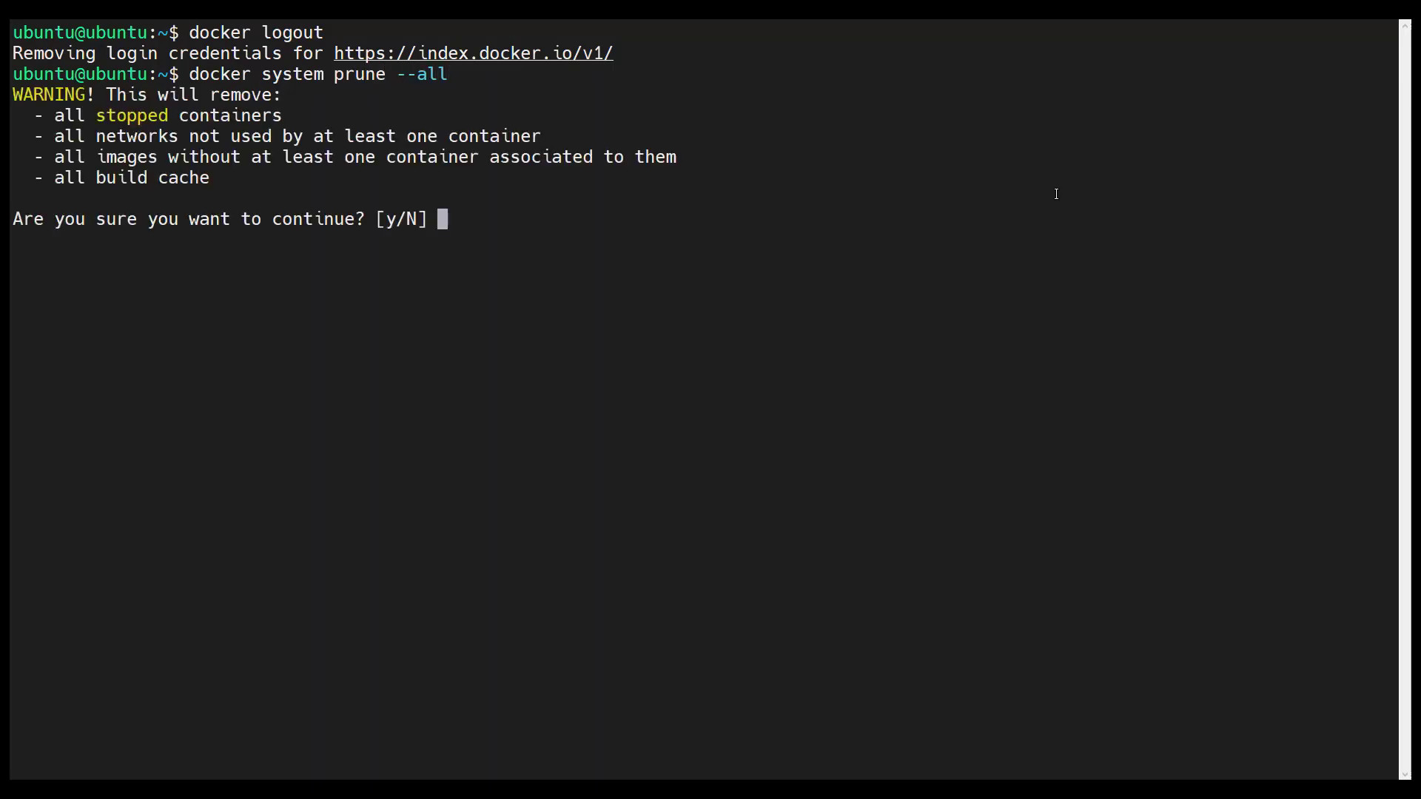
pyautogui.write('y')
pyautogui.press('Return')
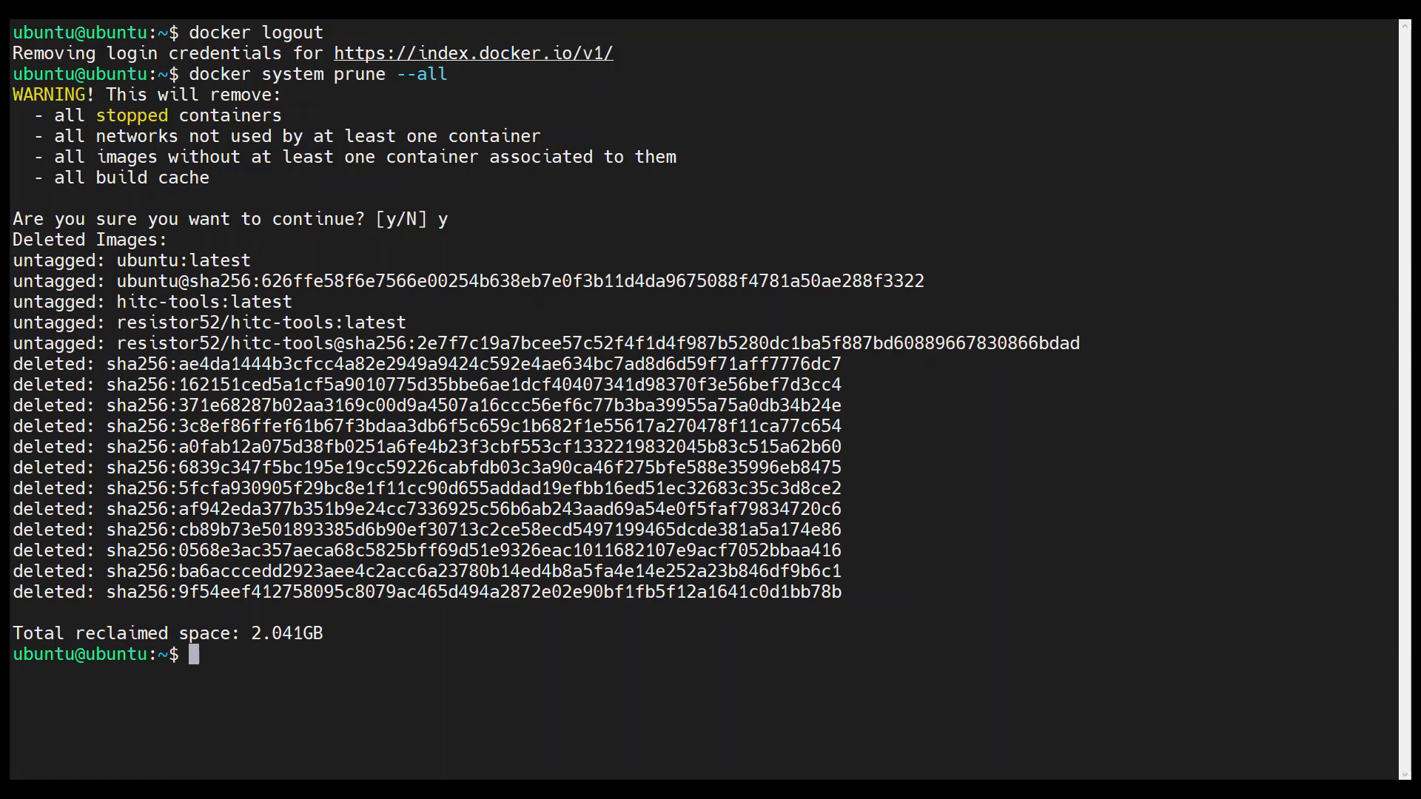
# - Pull resistor52/hitc-tools:latest from Docker Hub, listing the local images before and after the download
pyautogui.write('docker images')
pyautogui.press('Return')
pyautogui.write('docker pull resistor52/hitc-tools:latest')
pyautogui.press('Return')
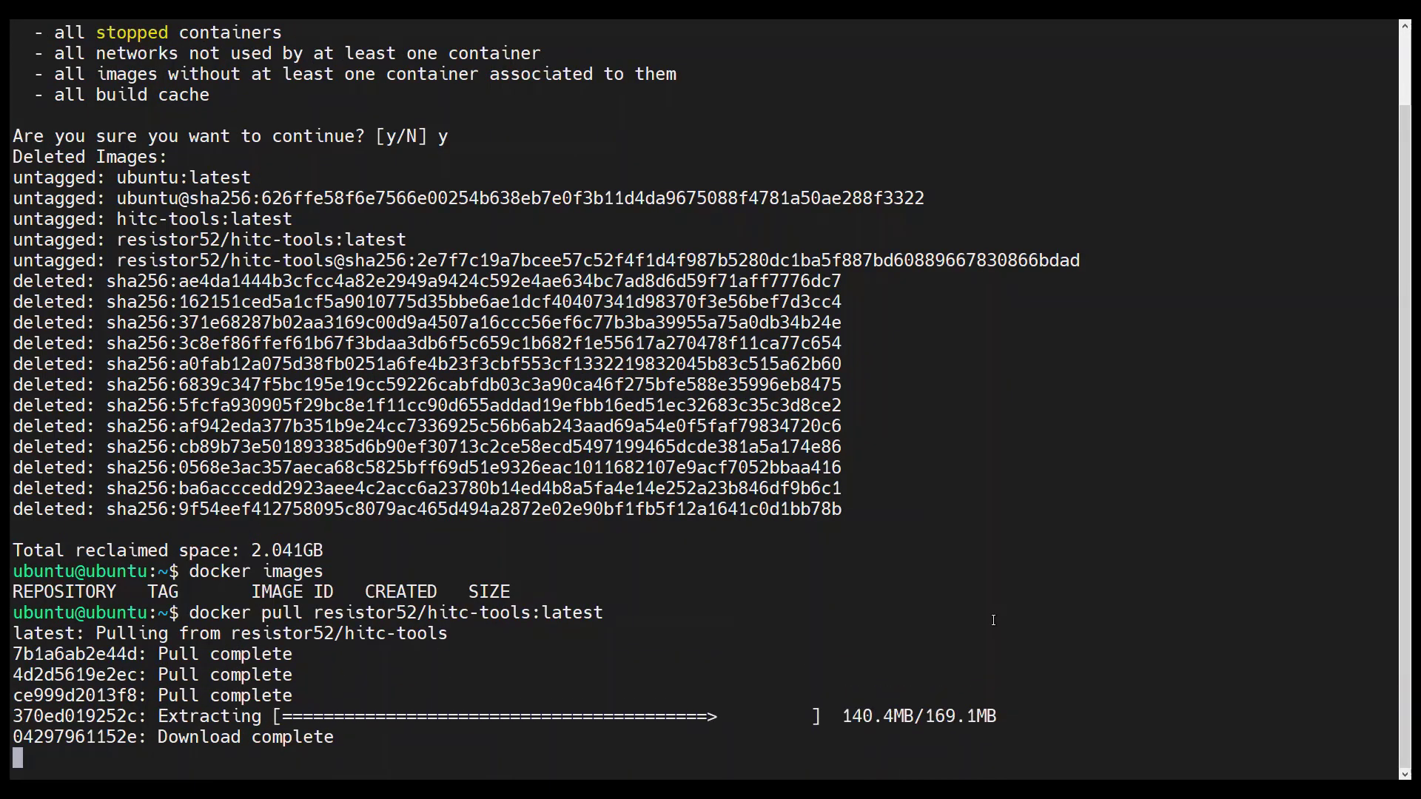
pyautogui.write('docker images')
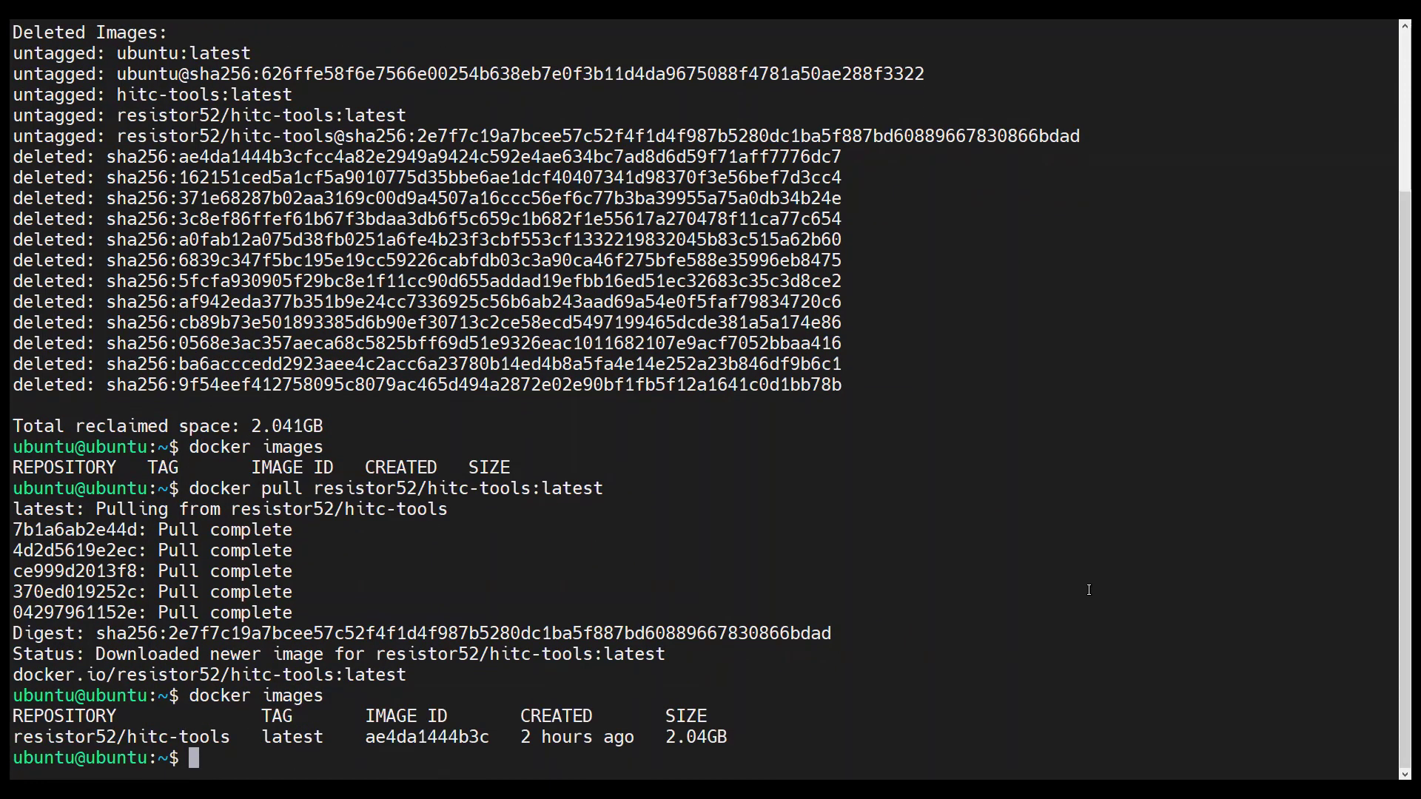
# - Run resistor52/hitc-tools as an interactive container with the --rm and -it options, and exit its shell
pyautogui.write('docker run --')
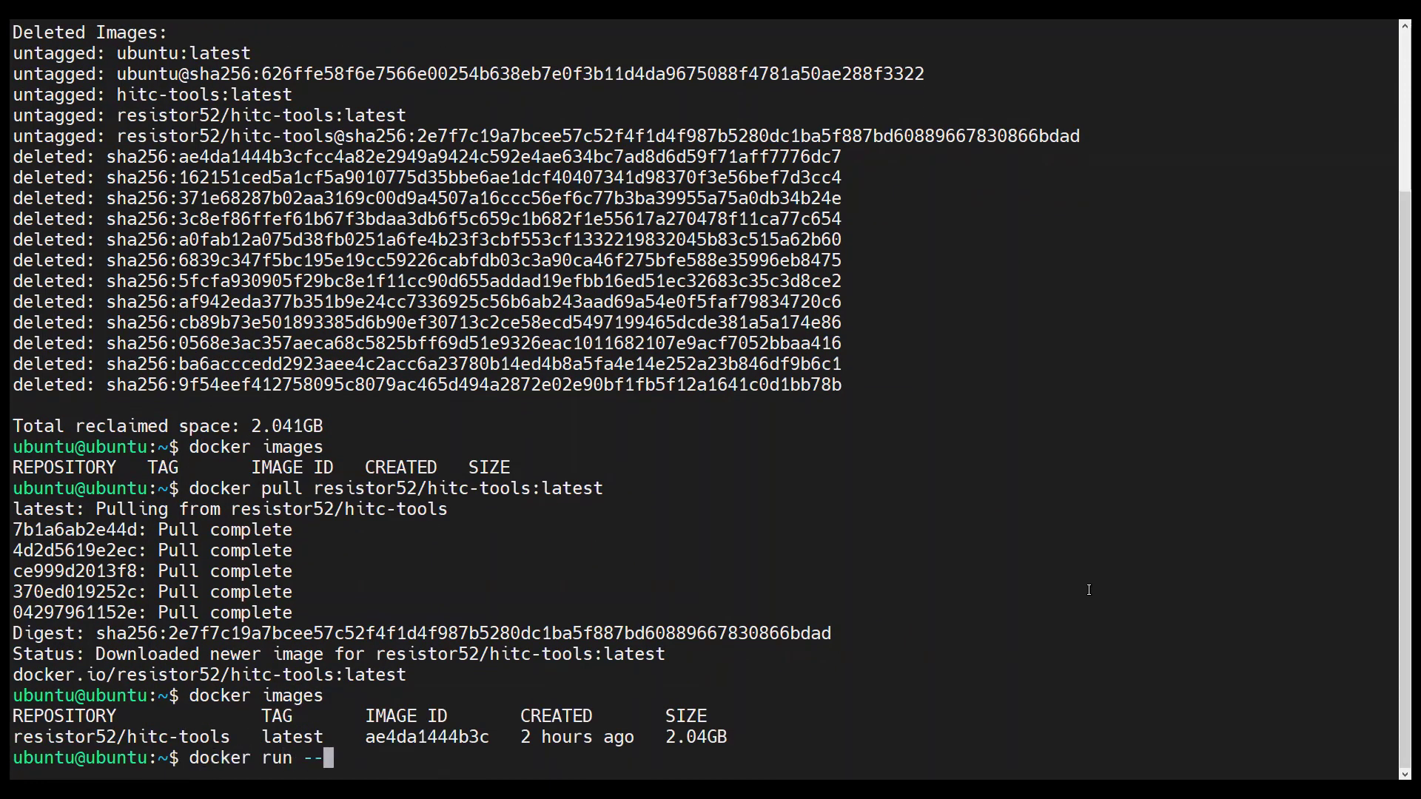
pyautogui.write('rm -it resistor52/h')
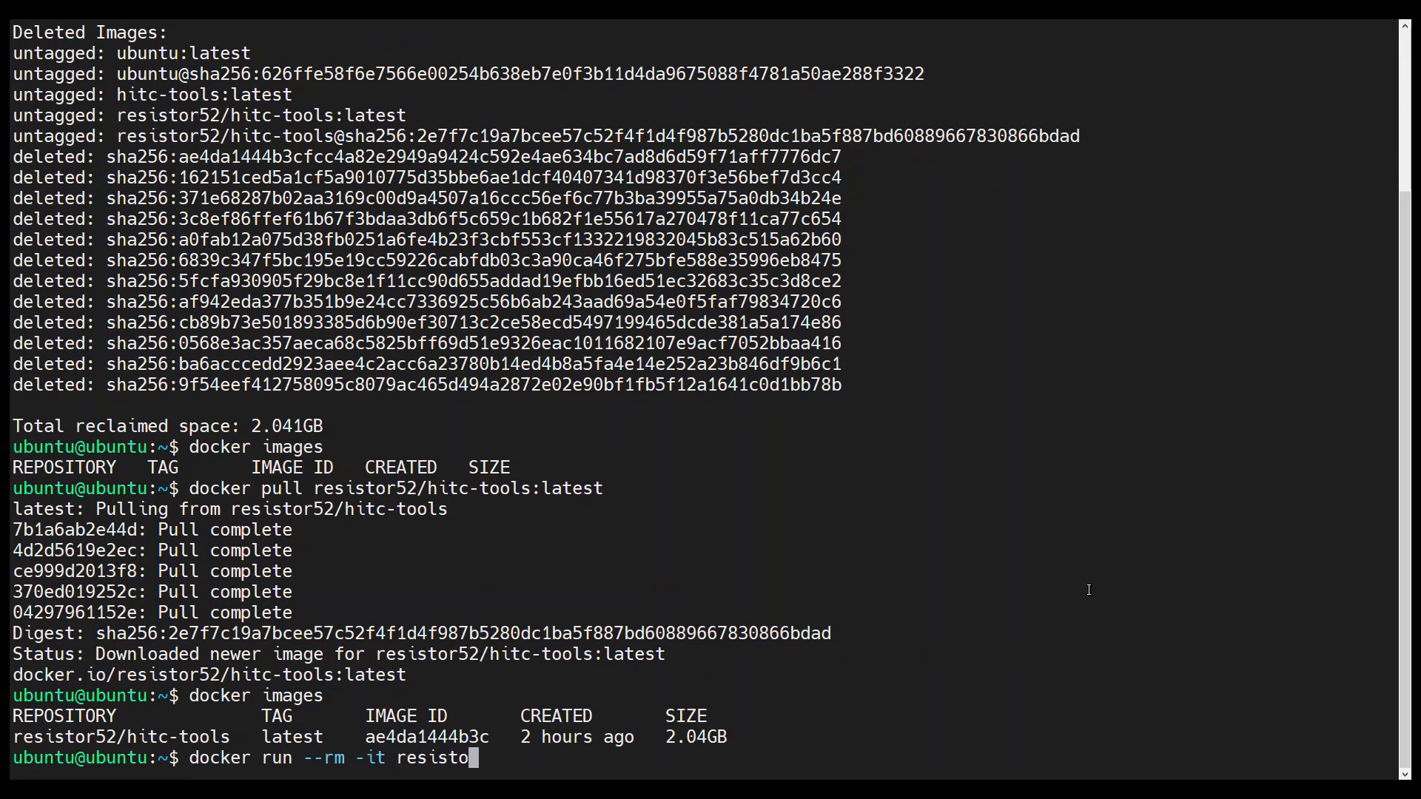
pyautogui.write('itc-tools')
pyautogui.press('Return')
pyautogui.write('exit')
pyautogui.press('Return')
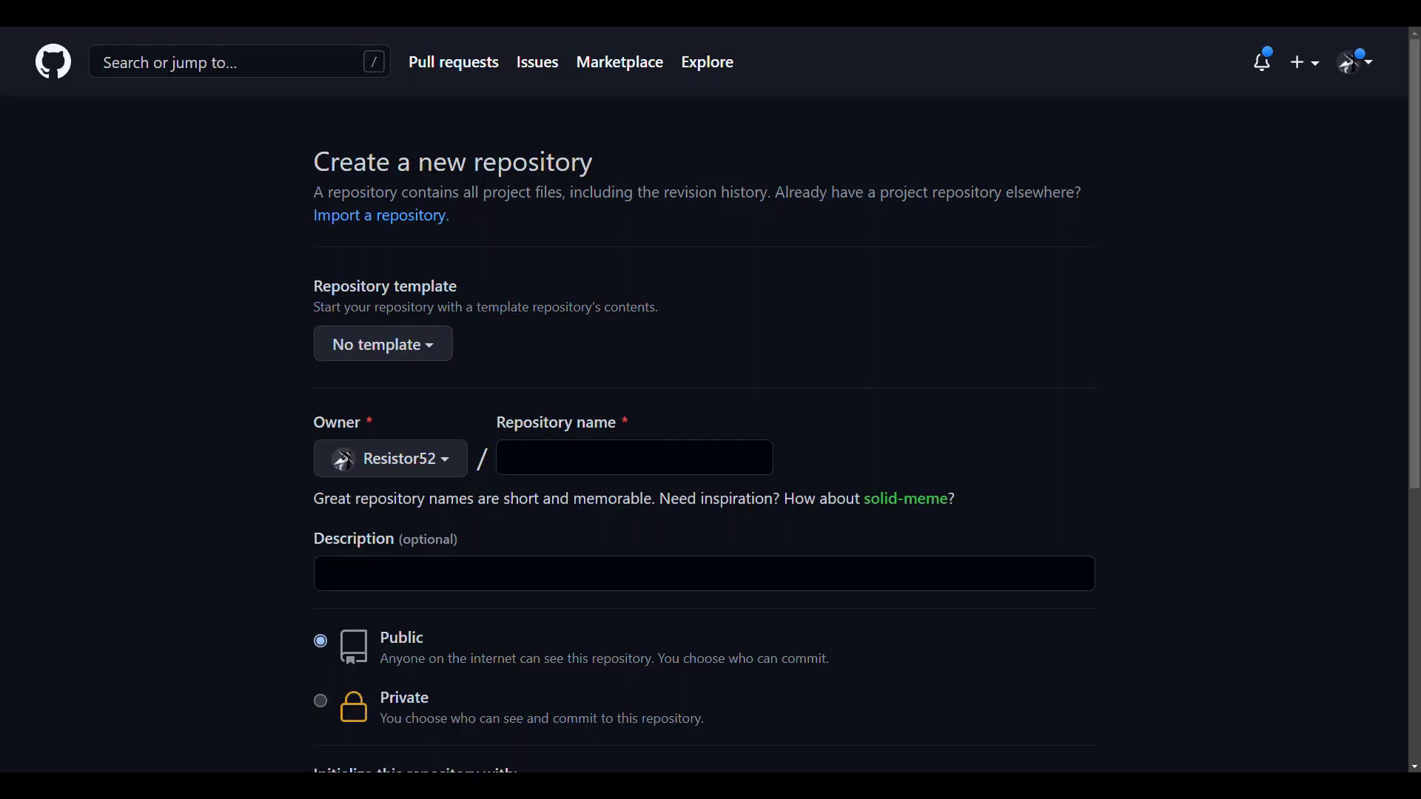
# - On GitHub, name the new repository hitc-tools and describe it as "A Docker container of cloud tools. Includes the AWS, Azure, and GCloud command line interfaces."
pyautogui.click(557, 459)
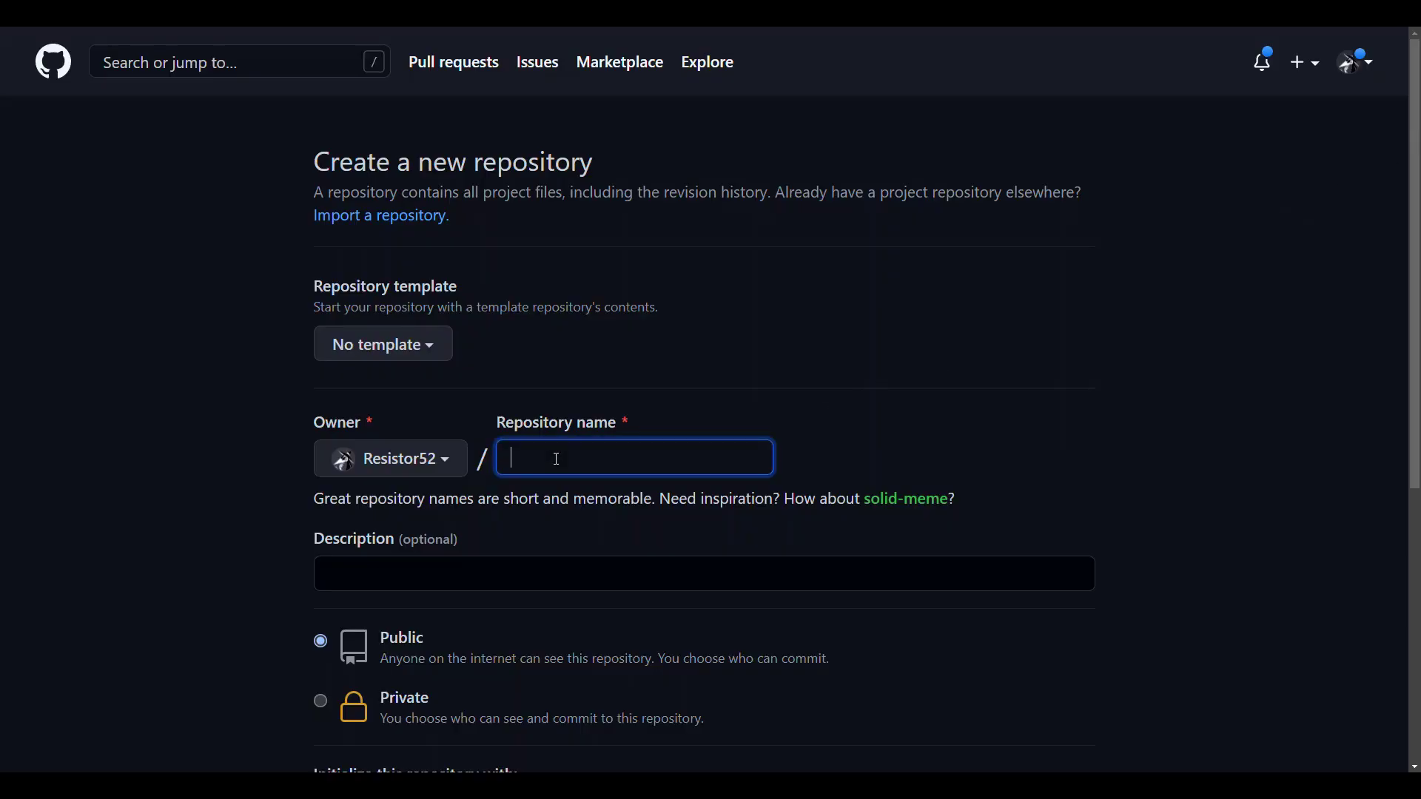
pyautogui.write('hit')
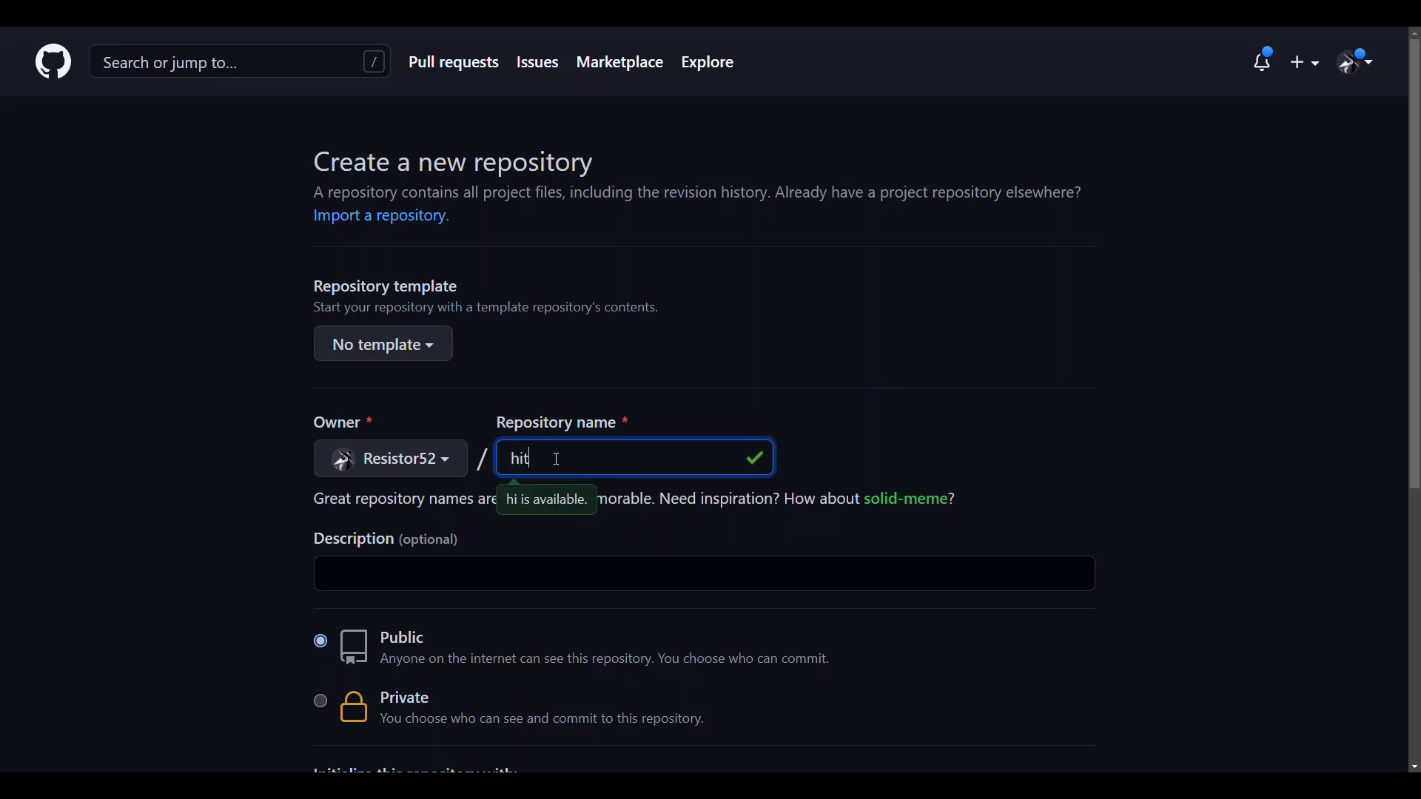
pyautogui.write('c-tools')
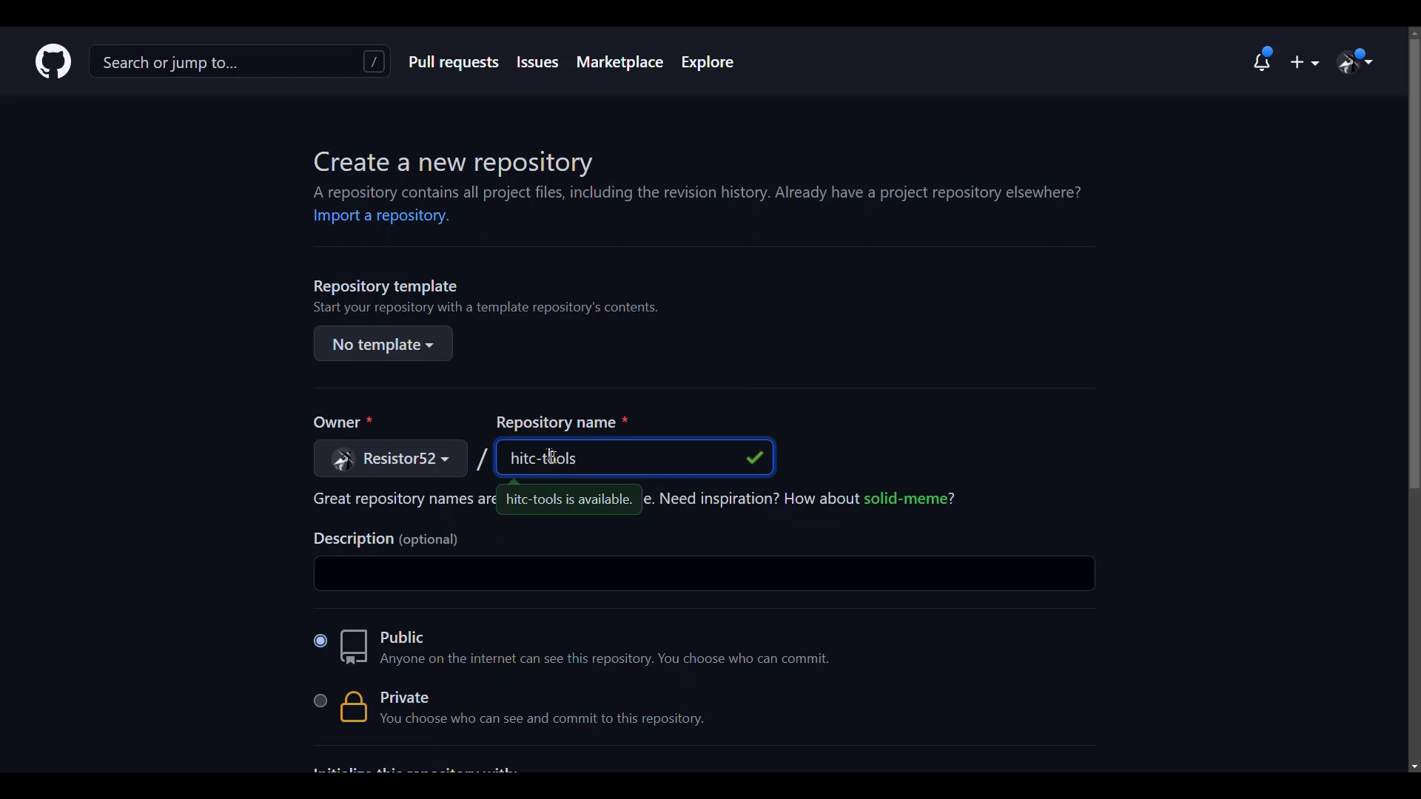
pyautogui.press('Tab')
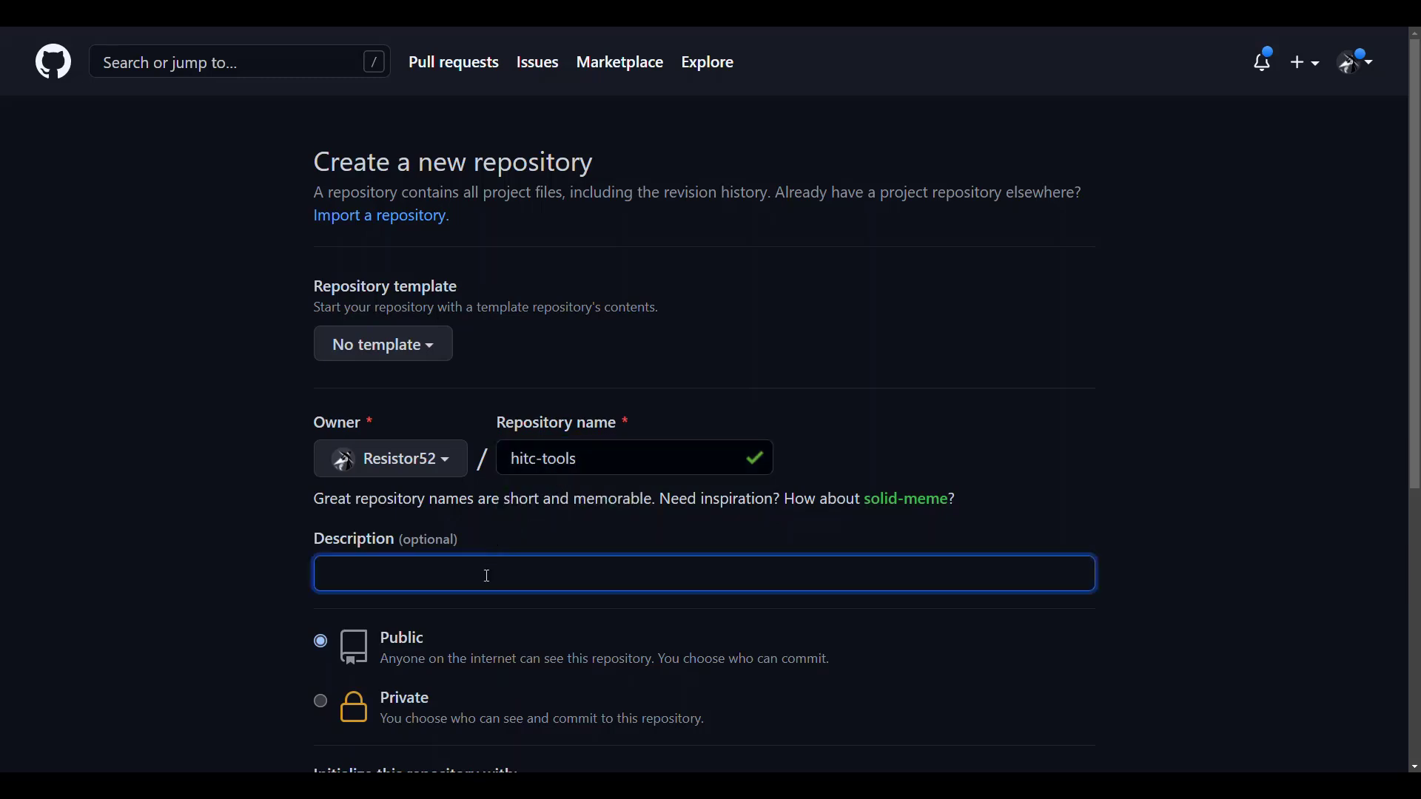
pyautogui.write('A Docker container of cloud tools. Includes the AWS, Azure, and GCloud command line interfaces.')
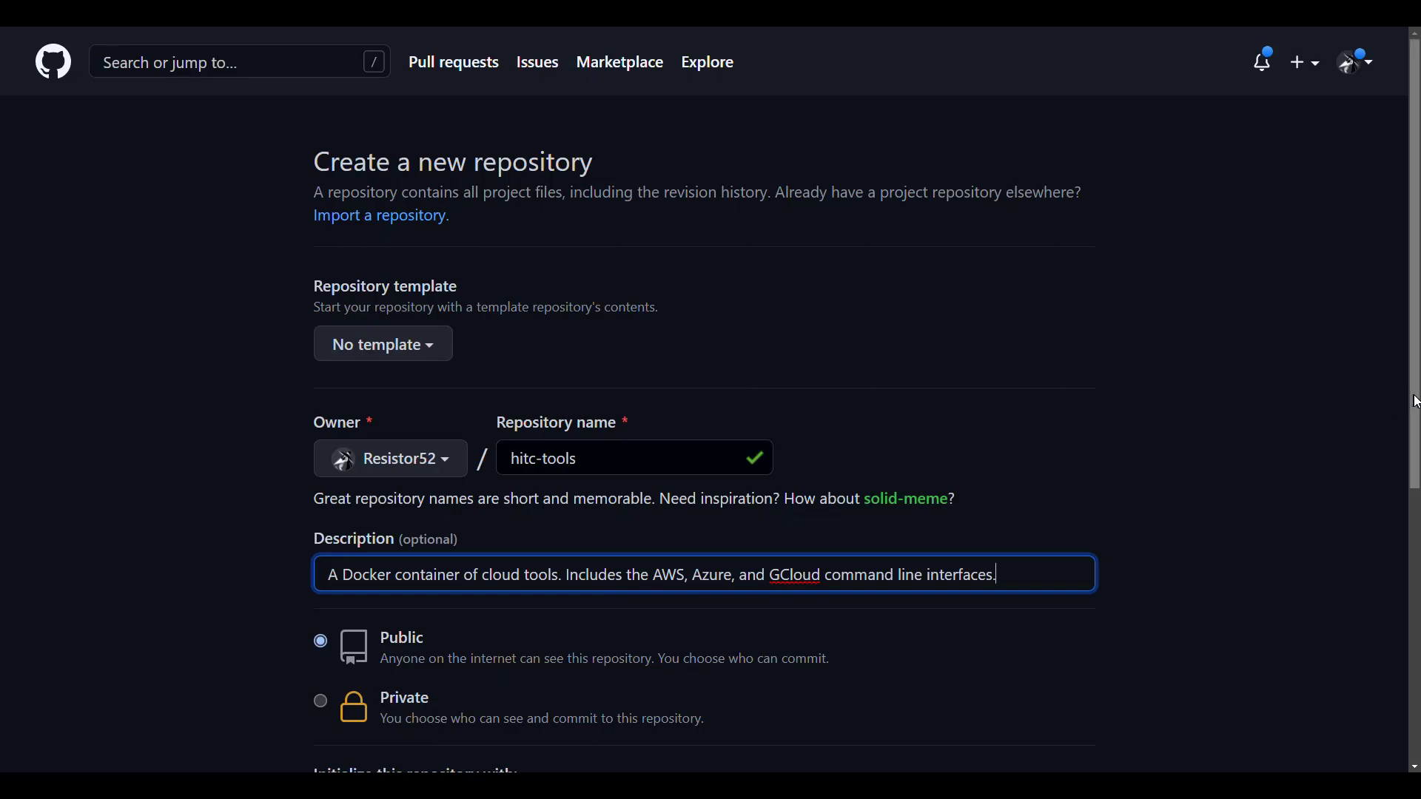
# - Initialize the public hitc-tools repository with a README file and the MIT License, and create it
pyautogui.moveTo(1411, 401); pyautogui.dragTo(1408, 605)
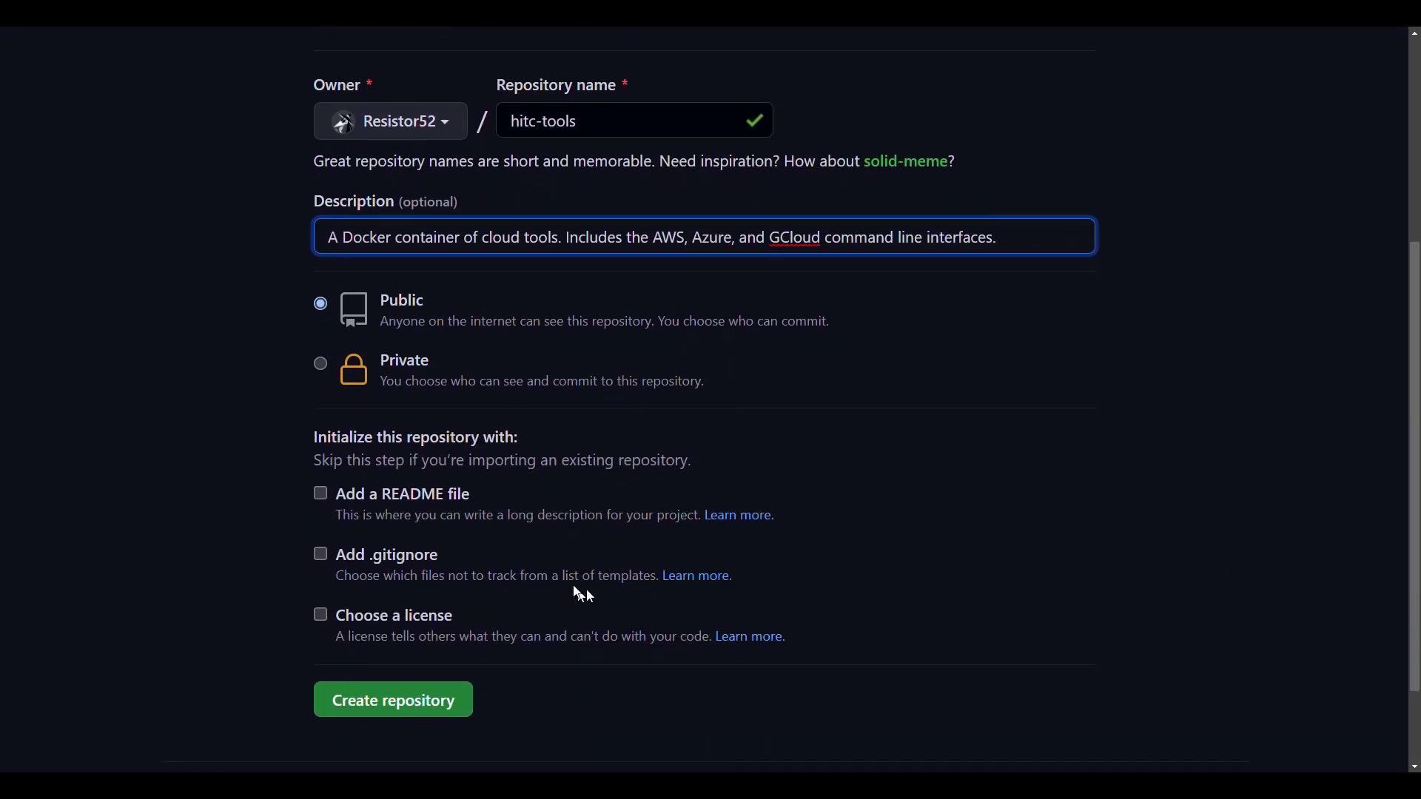
pyautogui.click(326, 499)
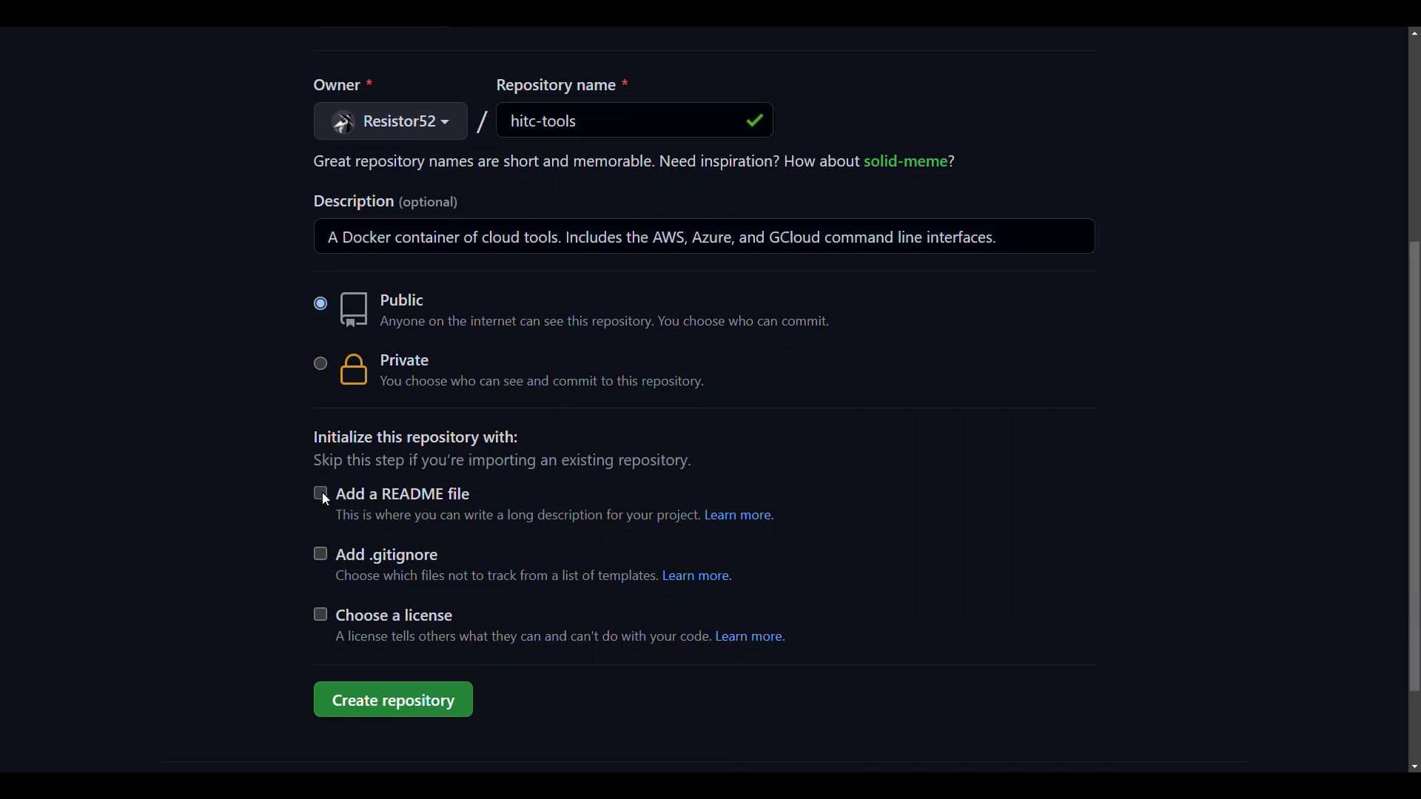
pyautogui.click(320, 615)
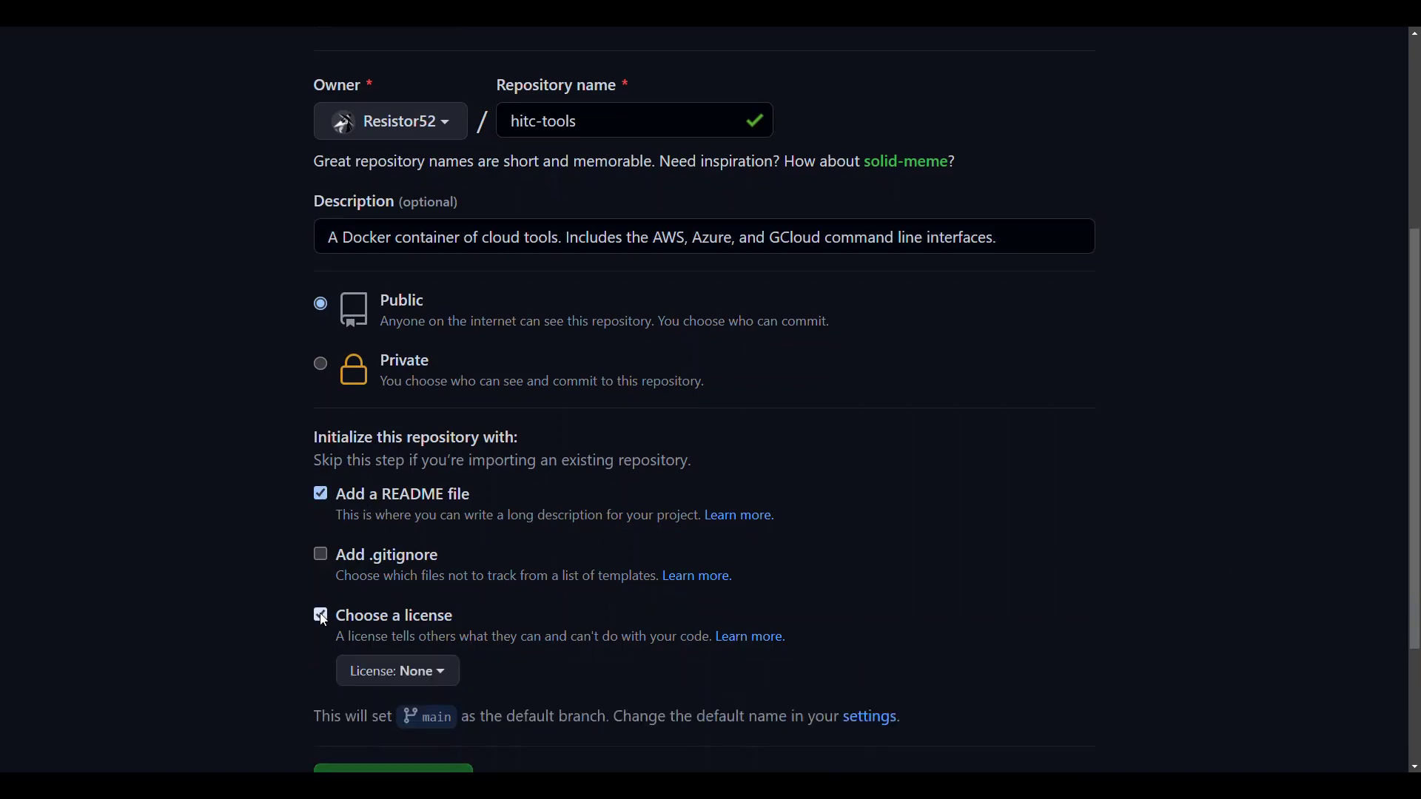
pyautogui.click(441, 672)
pyautogui.write('Mit')
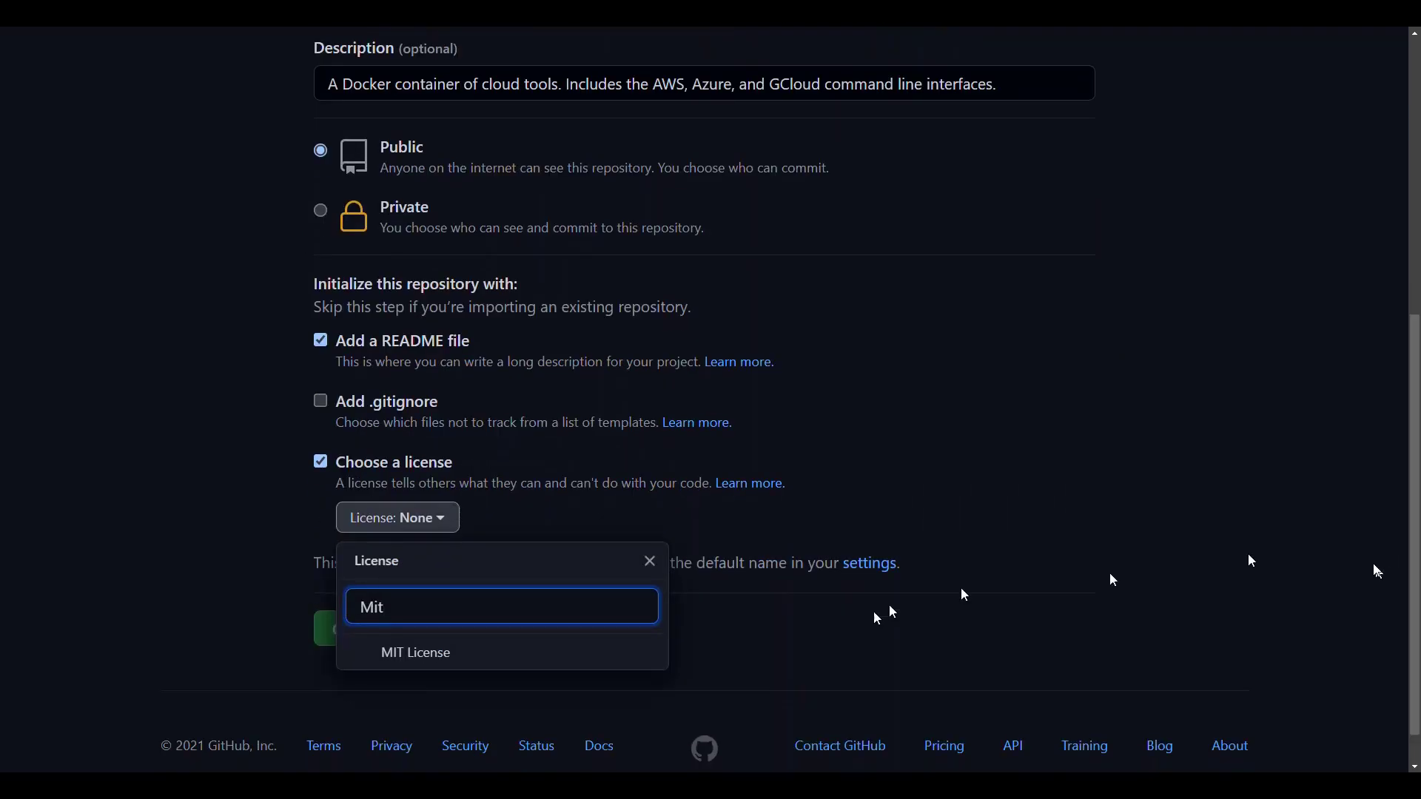
pyautogui.click(454, 651)
pyautogui.click(387, 627)
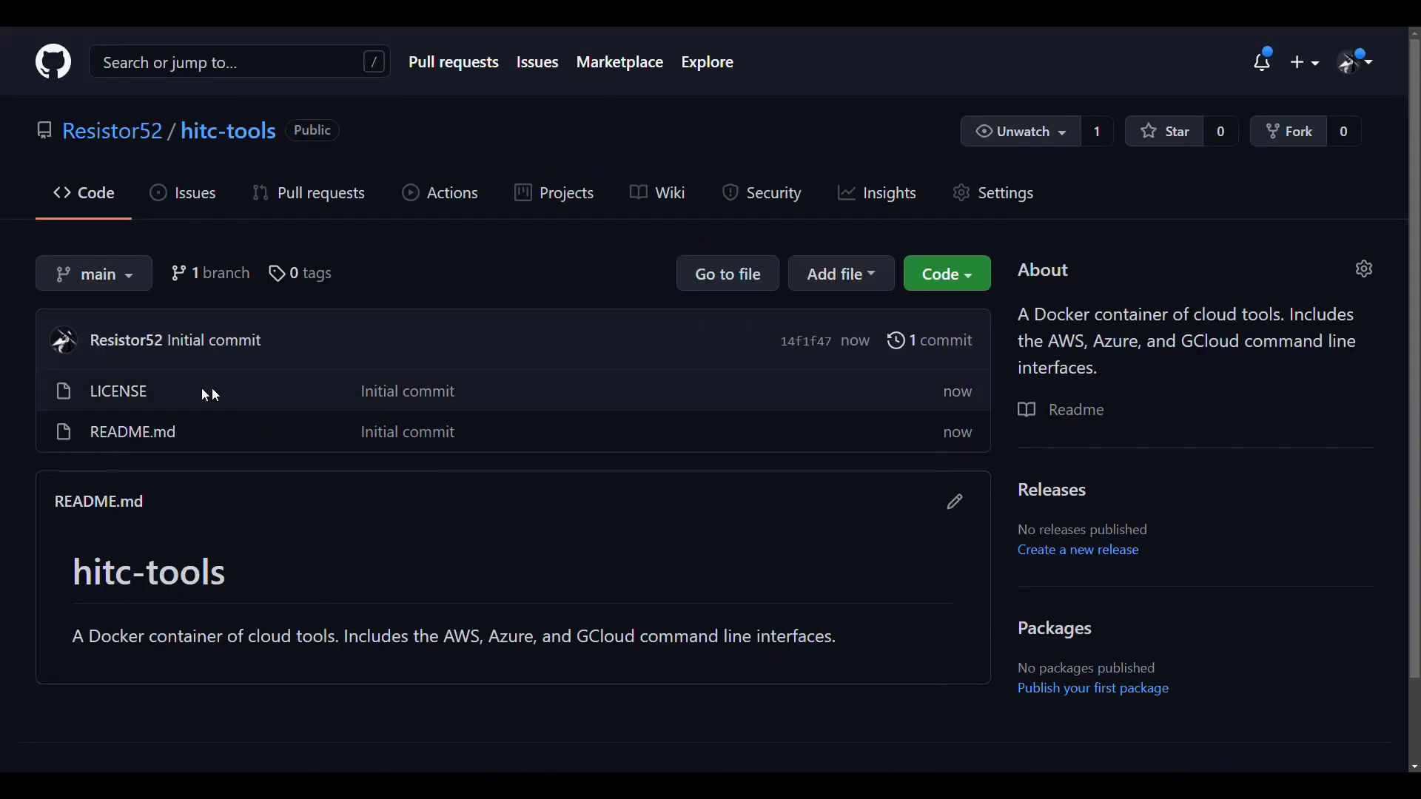
# - Start a new file in the hitc-tools repository and name it Dockerfile
pyautogui.click(835, 275)
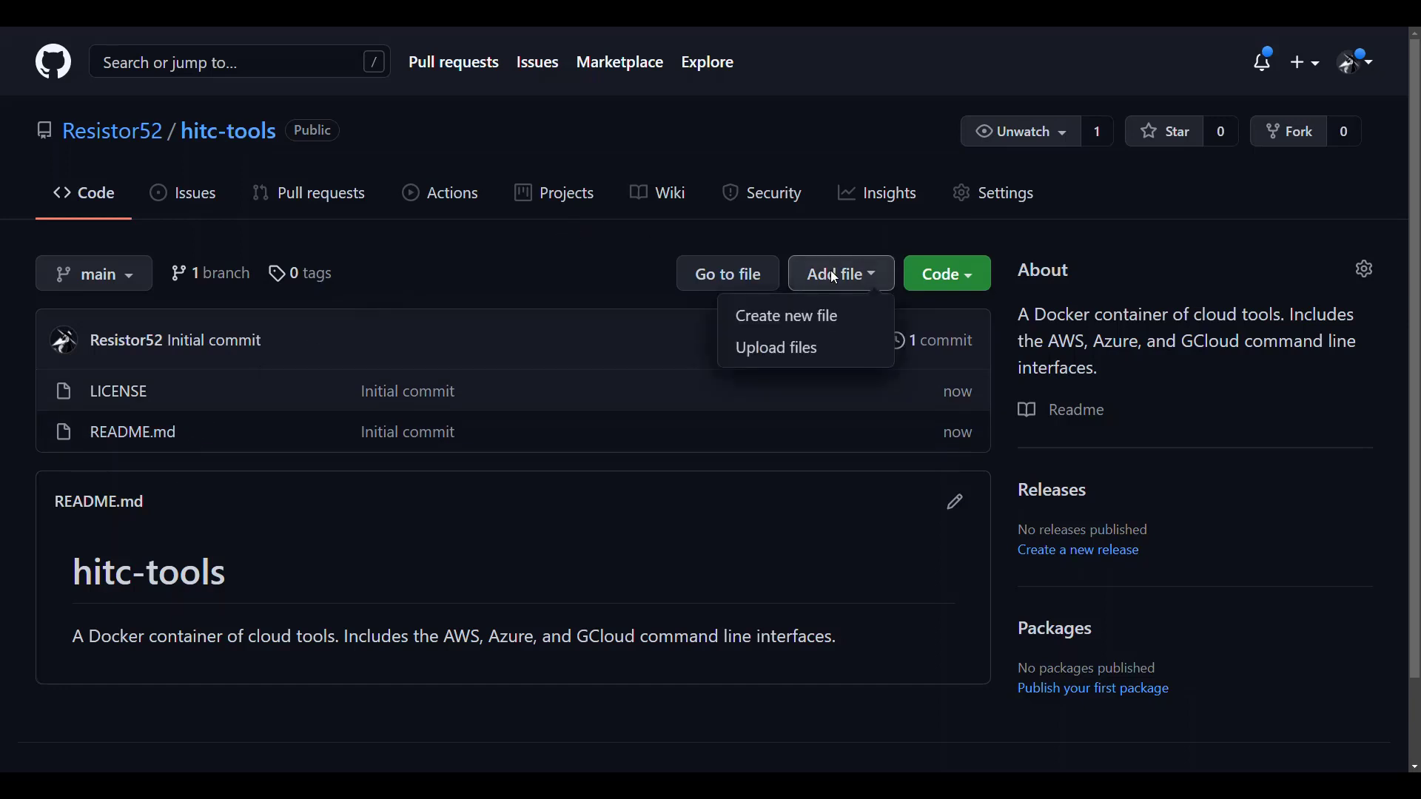
pyautogui.click(790, 318)
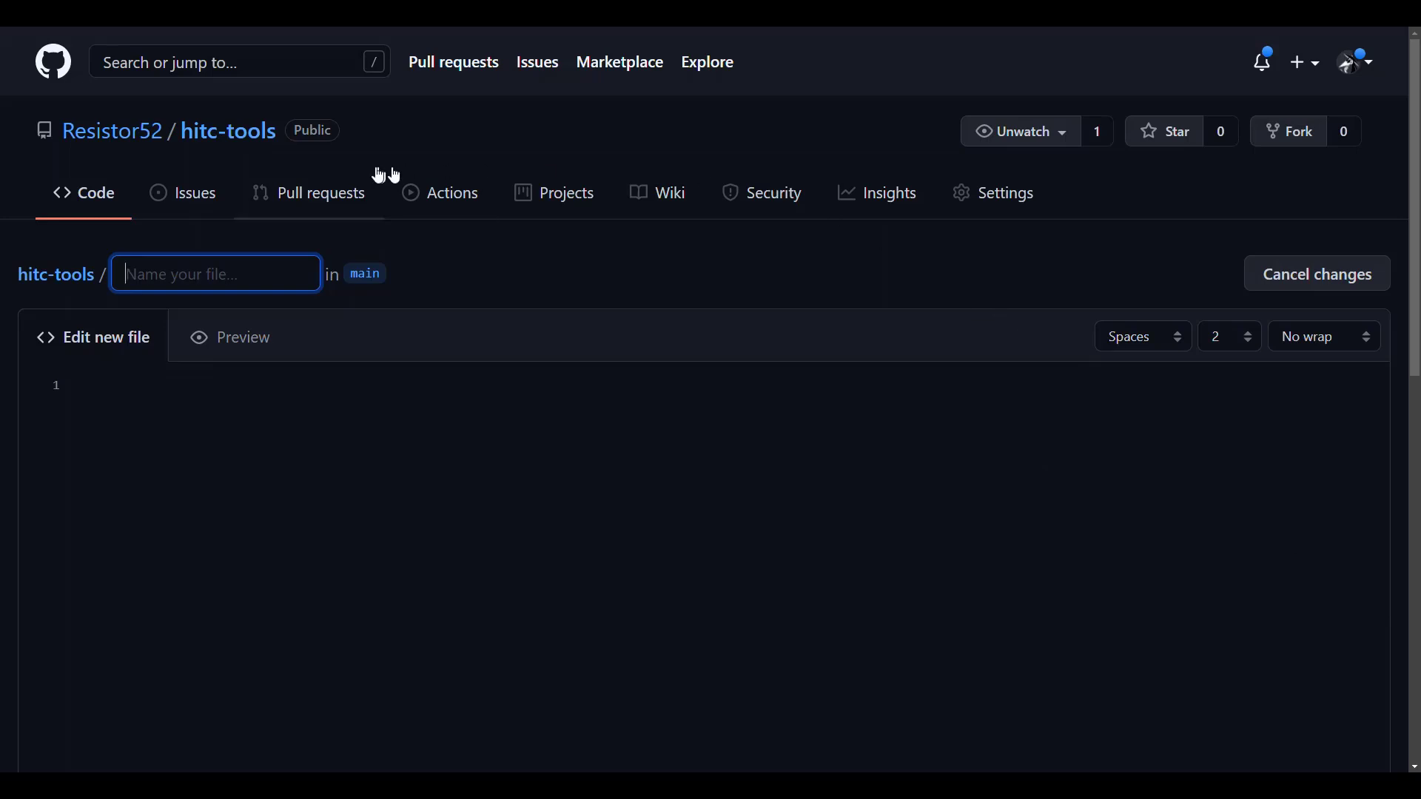
pyautogui.click(222, 271)
pyautogui.write('Docker')
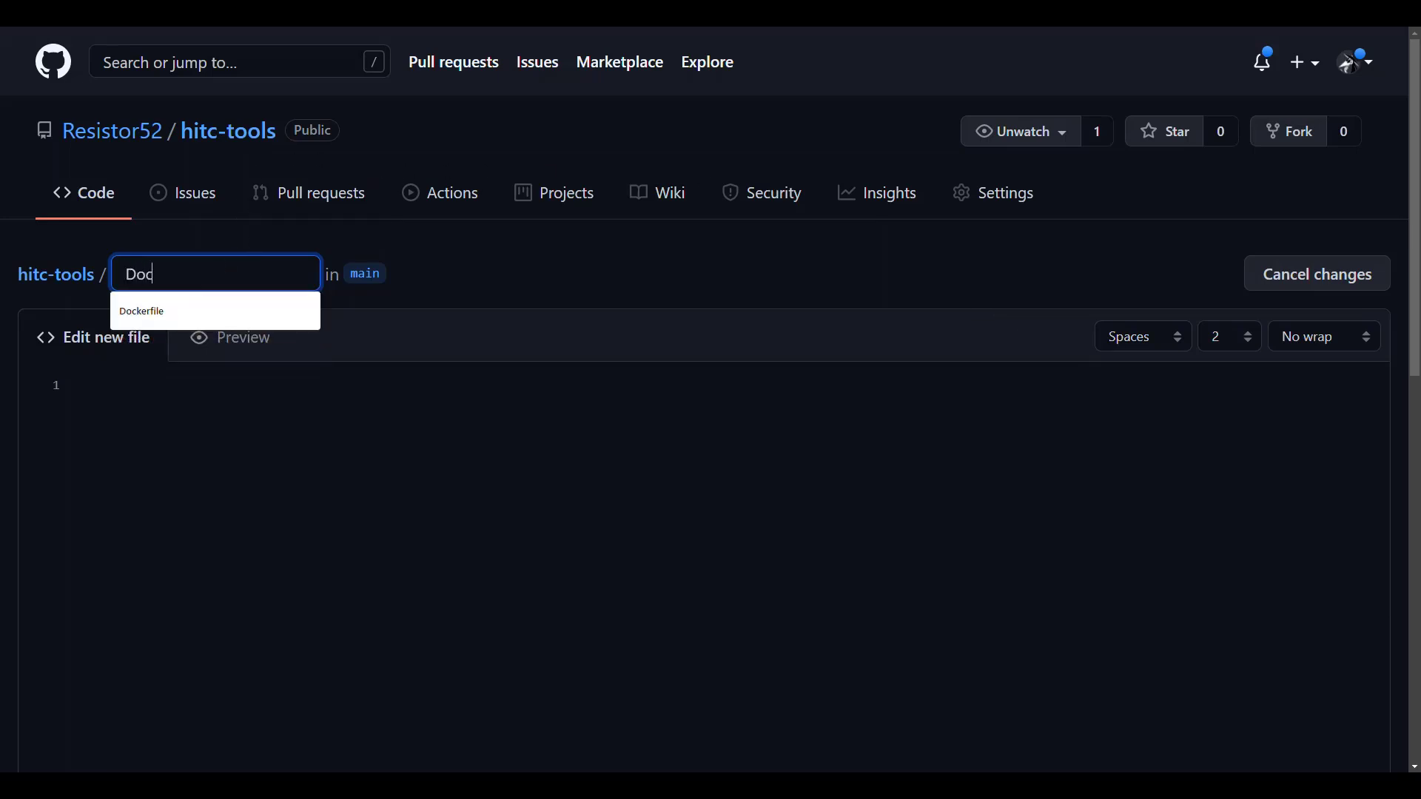
pyautogui.write('file')
# - Copy the entire Dockerfile text from the code editor into the new GitHub file and commit it directly to the main branch
pyautogui.click(226, 434)
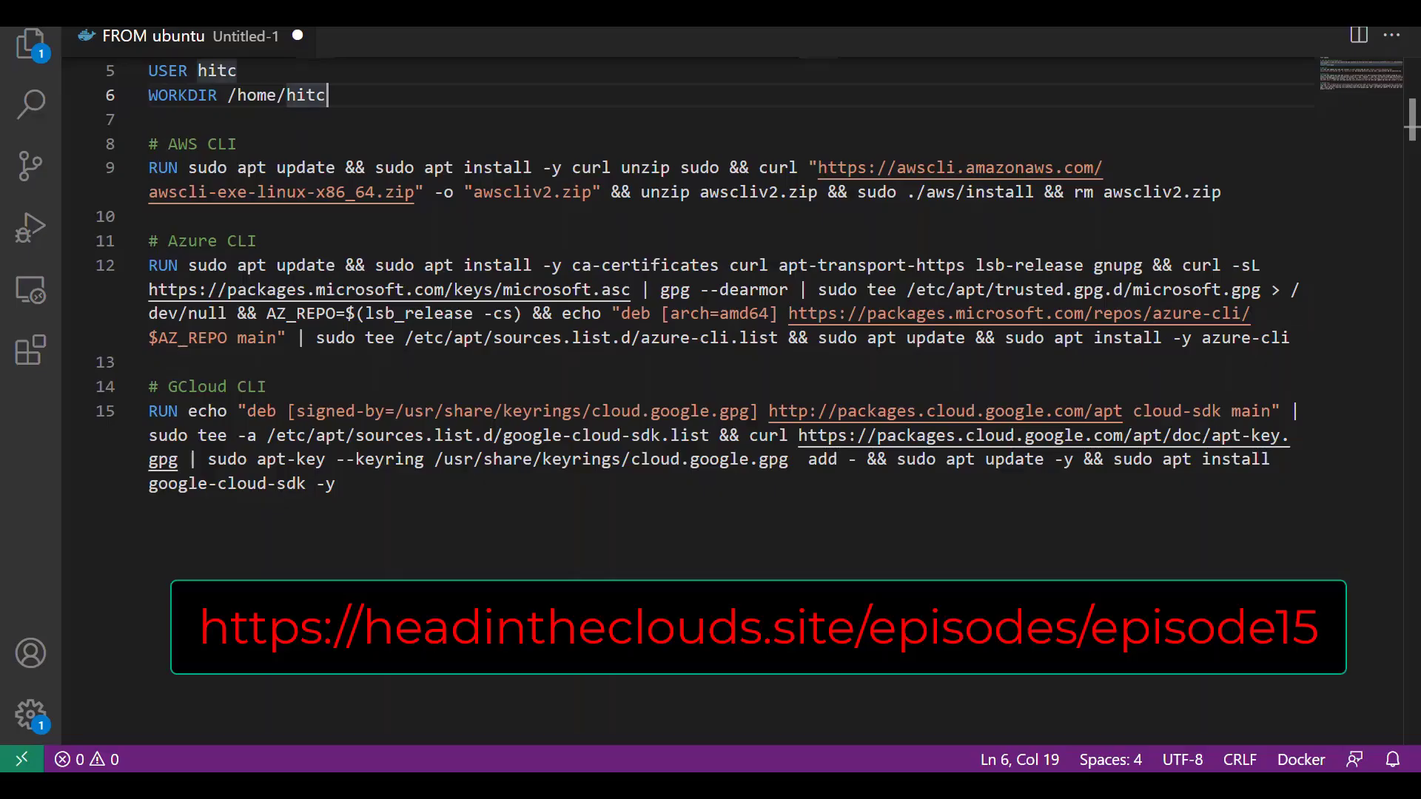
pyautogui.click(1002, 506)
pyautogui.hotkey('ctrl', 'a')
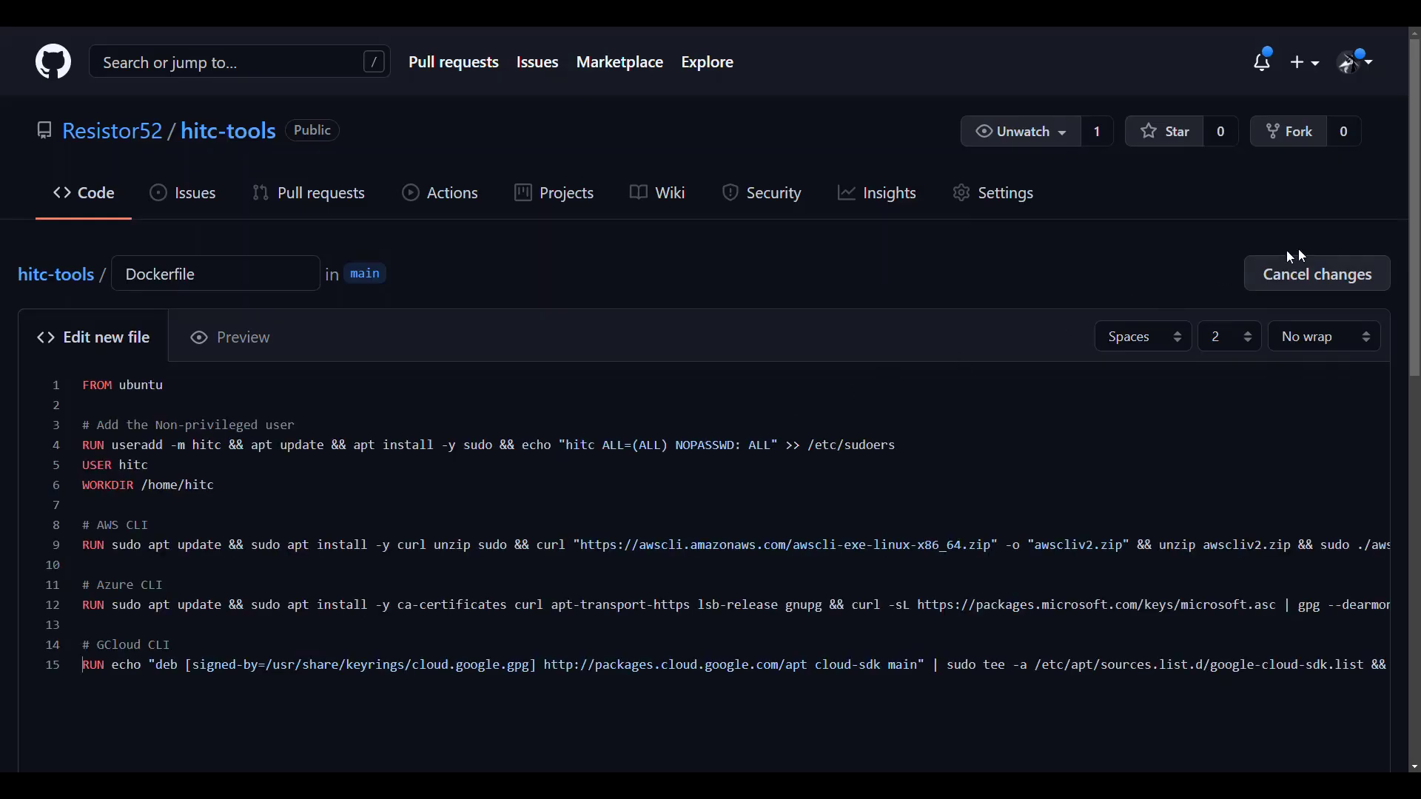
pyautogui.moveTo(1415, 239); pyautogui.dragTo(1413, 620)
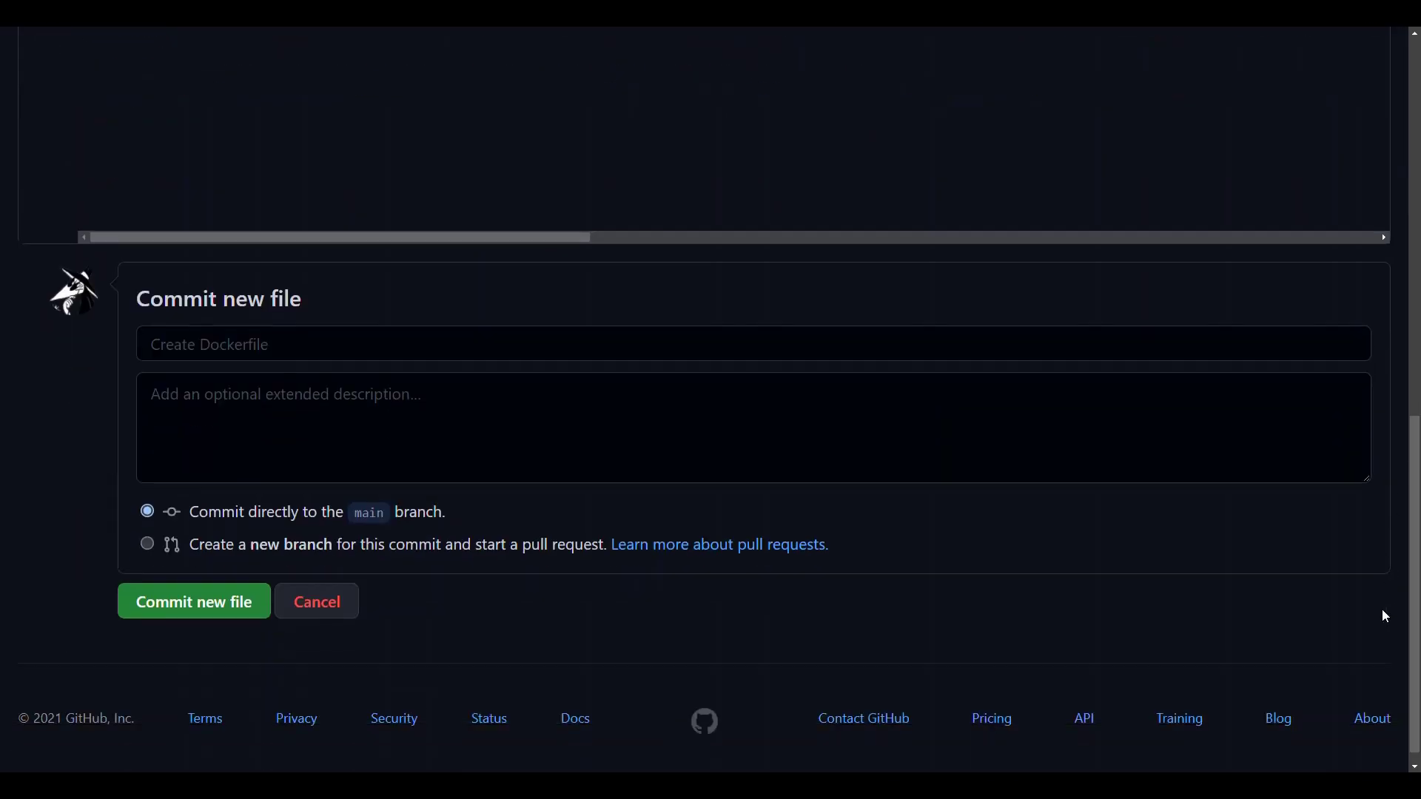
pyautogui.click(176, 611)
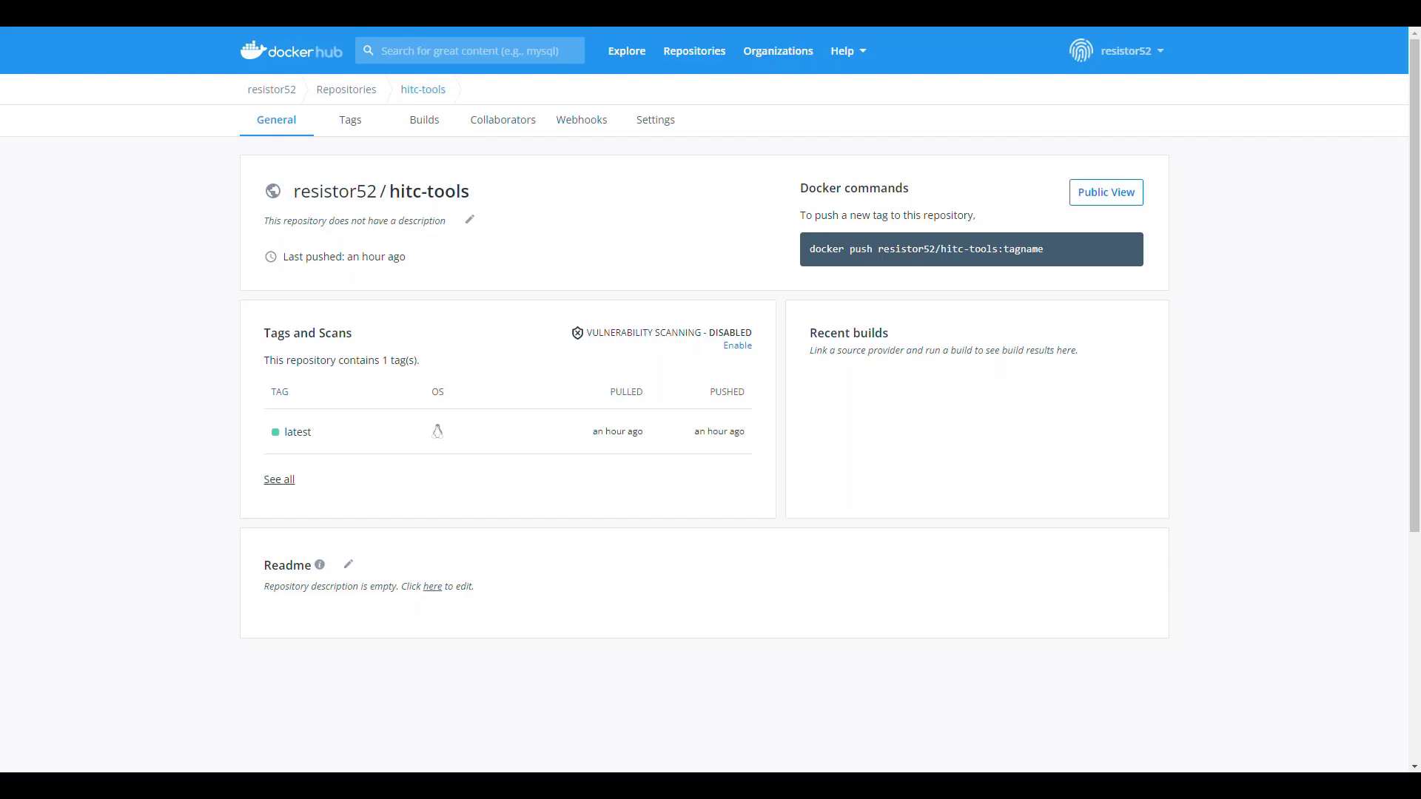
# - On Docker Hub, go to the automated builds of hitc-tools and connect the GitHub account as a linked provider
pyautogui.click(425, 128)
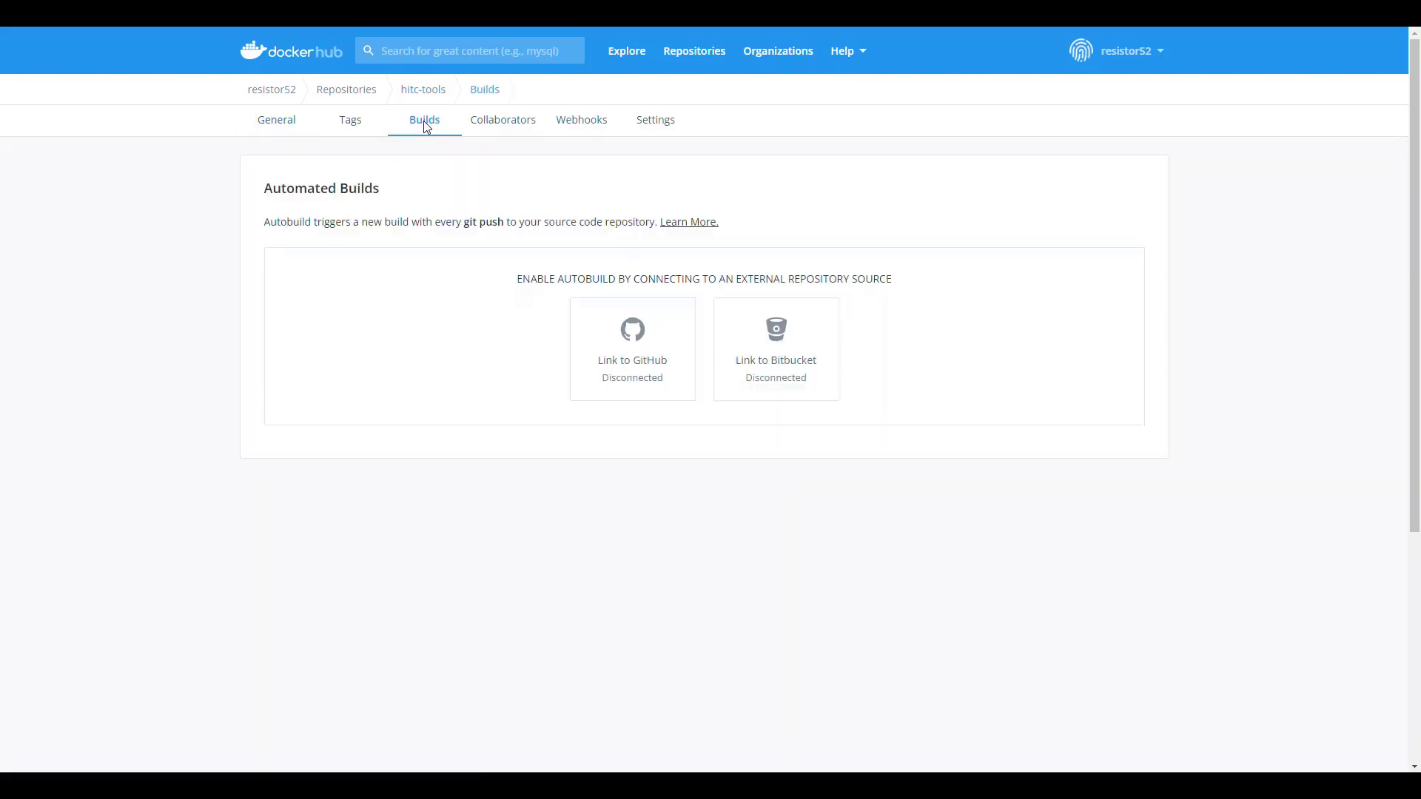
pyautogui.click(640, 358)
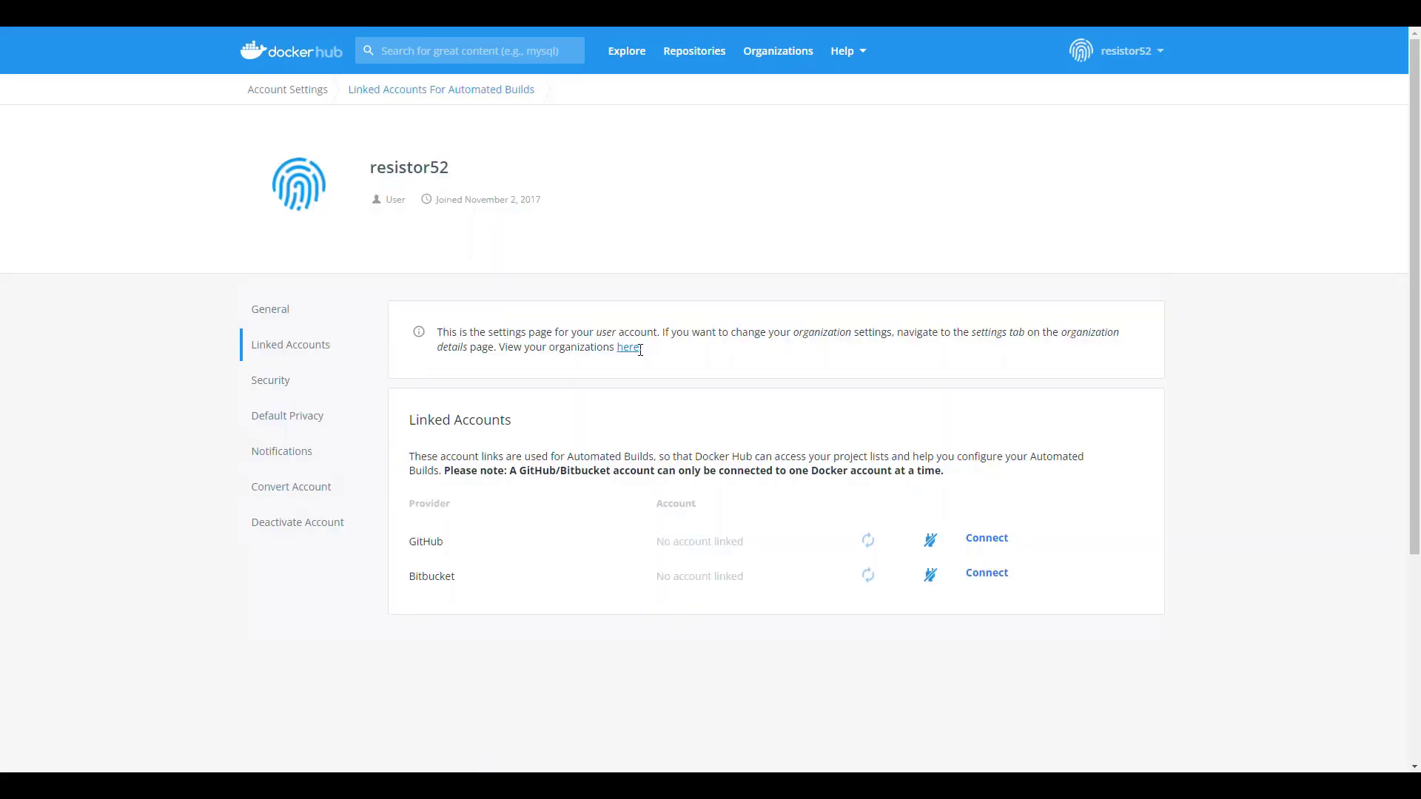
pyautogui.click(994, 545)
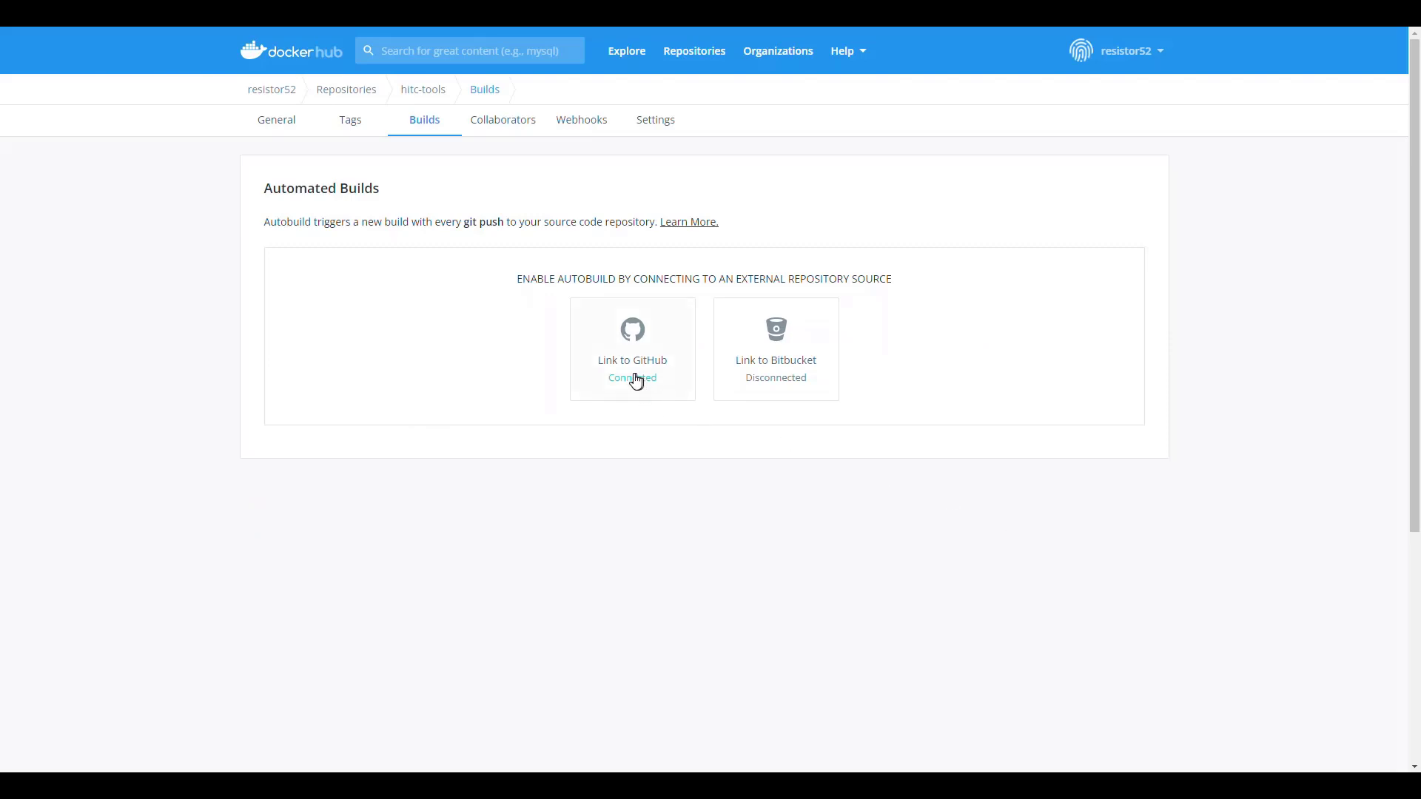
# - Set the automated build's GitHub source to the Resistor52 organization and the hitc-tools repository
pyautogui.click(636, 380)
pyautogui.click(591, 251)
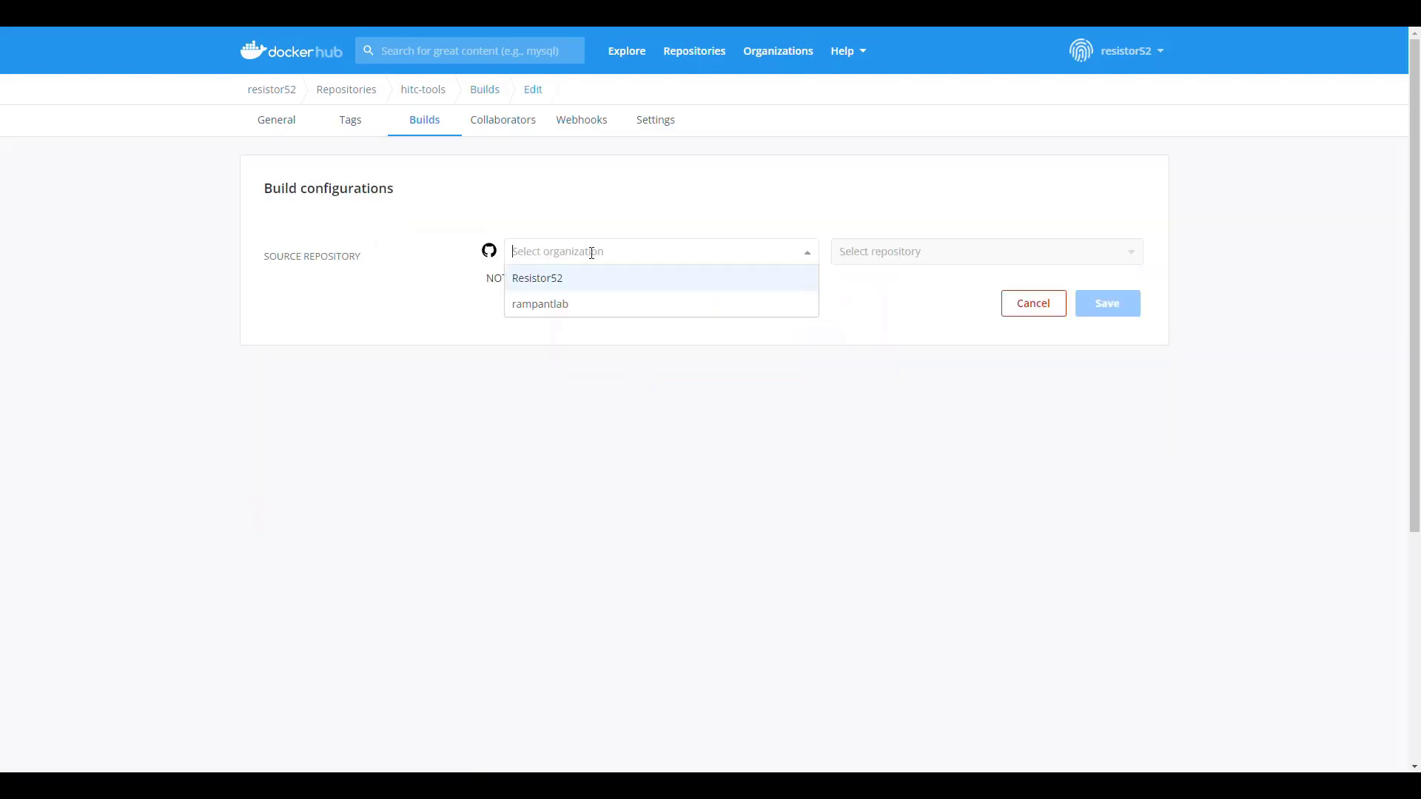
pyautogui.click(543, 280)
pyautogui.click(864, 334)
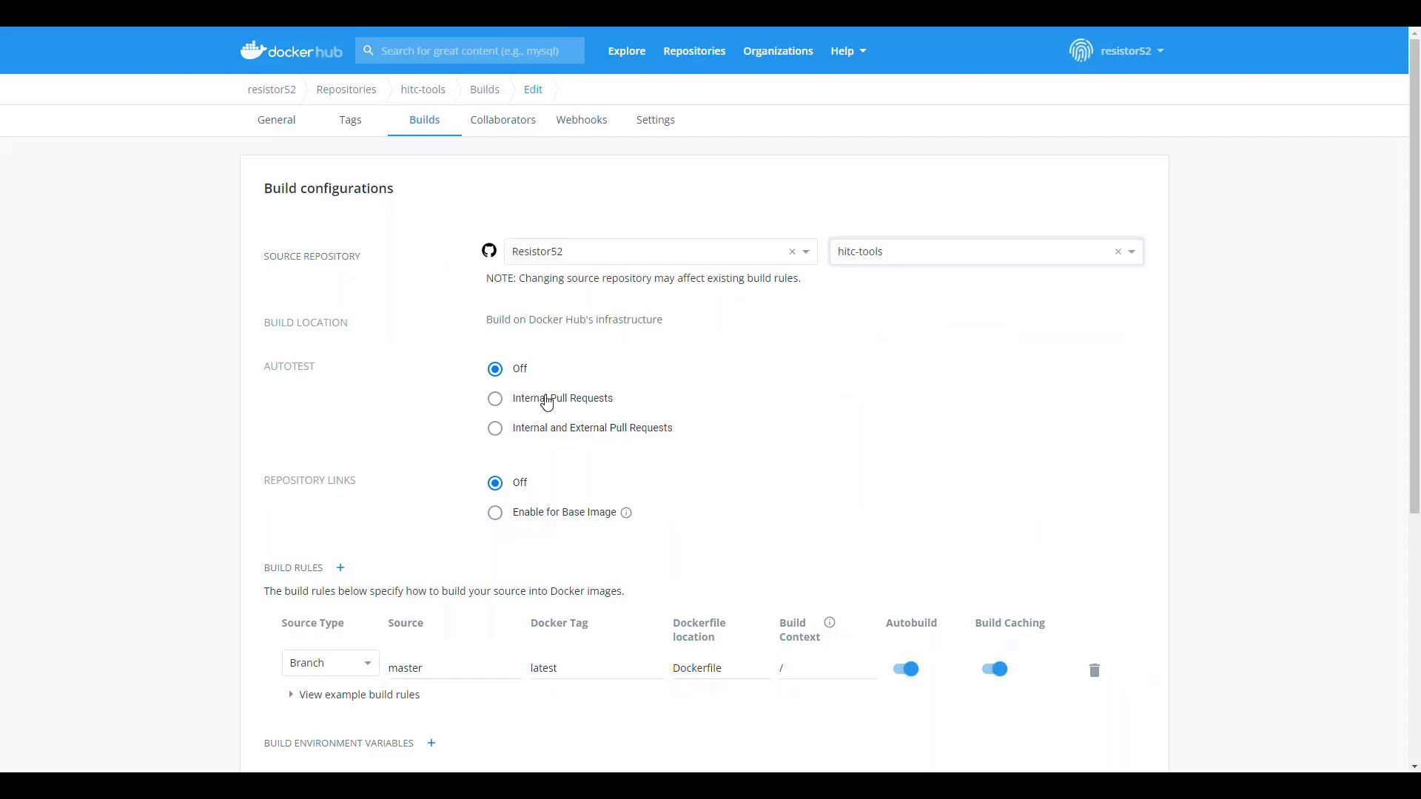
# - Set Autotest to Internal Pull Requests, change the build rule's source branch to main, and save the build configuration without building
pyautogui.click(491, 401)
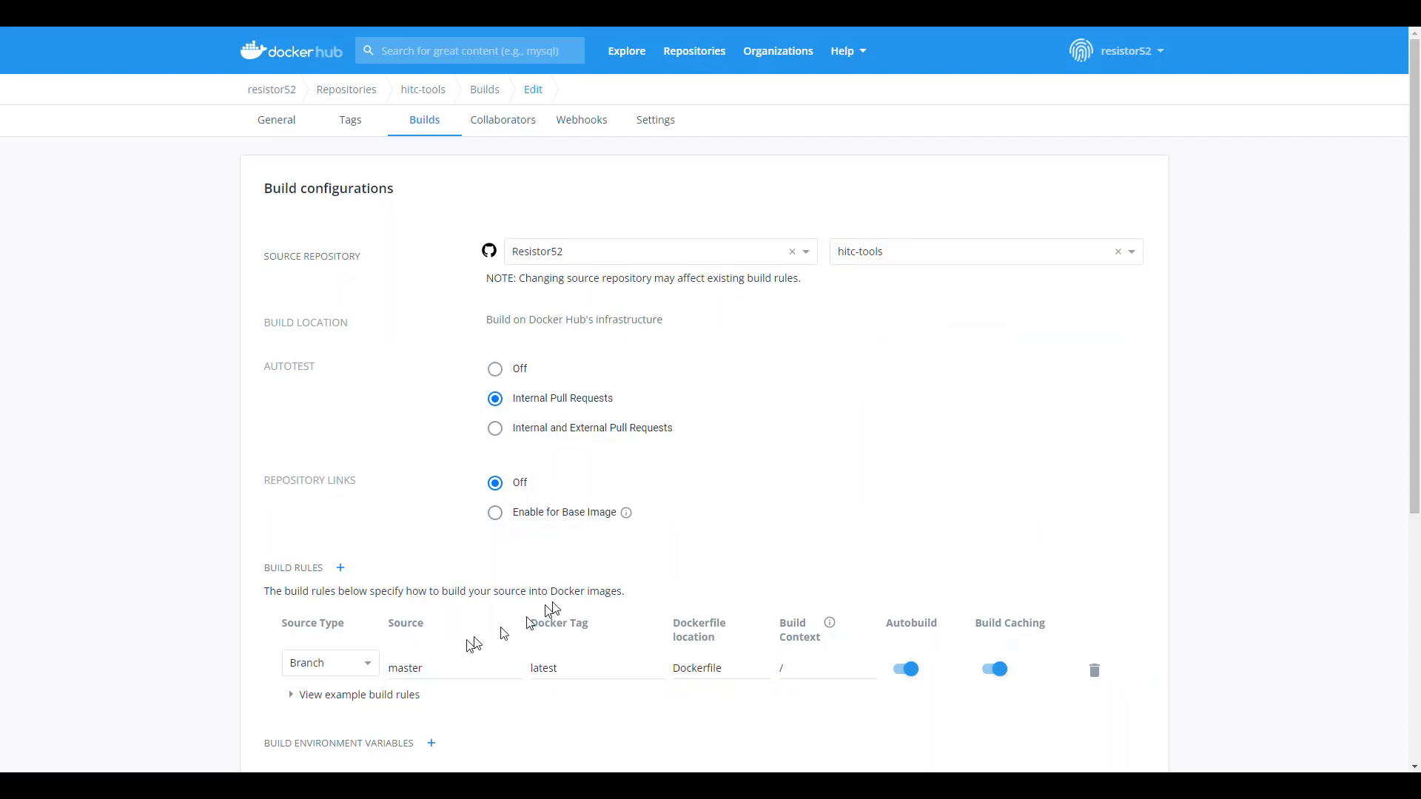
pyautogui.click(427, 669)
pyautogui.moveTo(427, 668); pyautogui.dragTo(376, 670)
pyautogui.write('main')
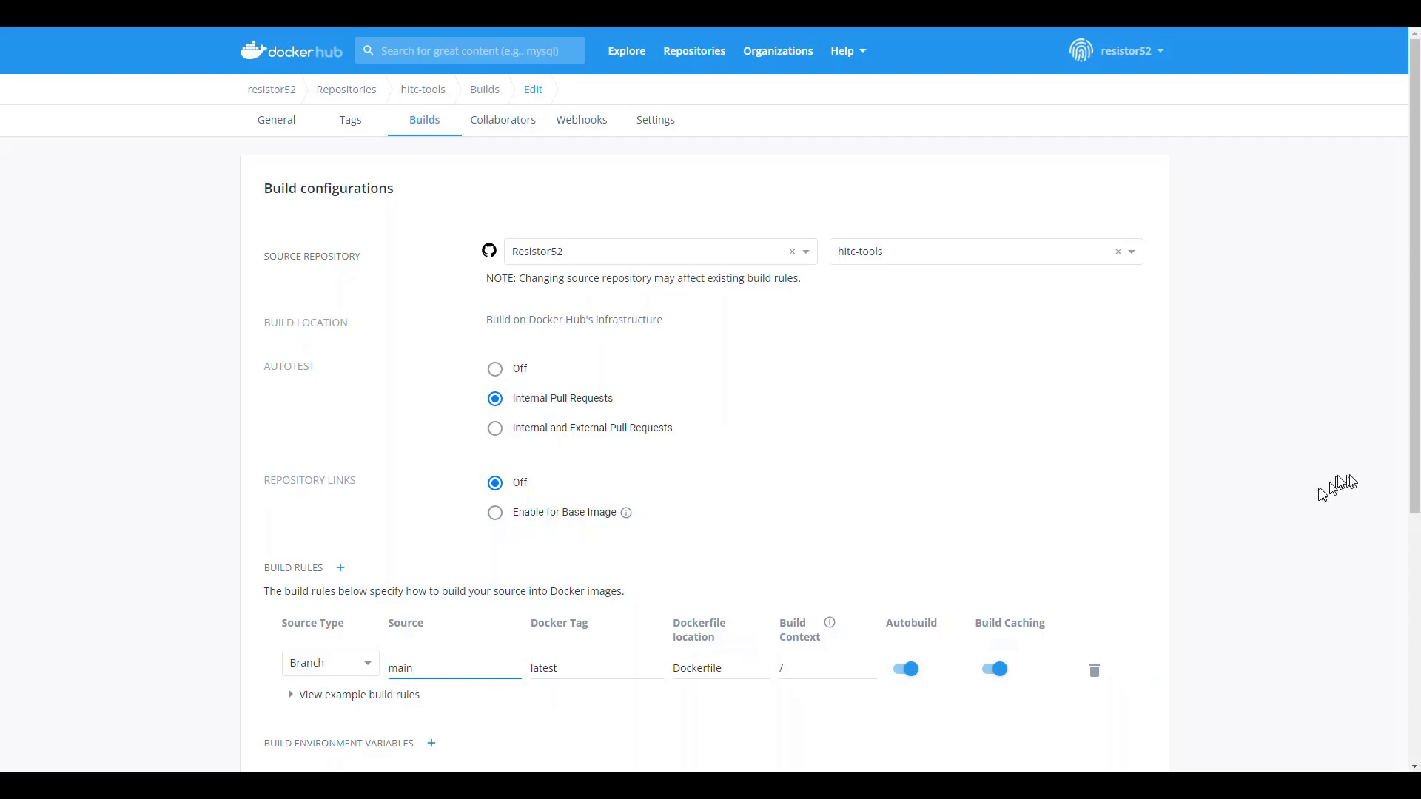
pyautogui.moveTo(1414, 473); pyautogui.dragTo(1380, 581)
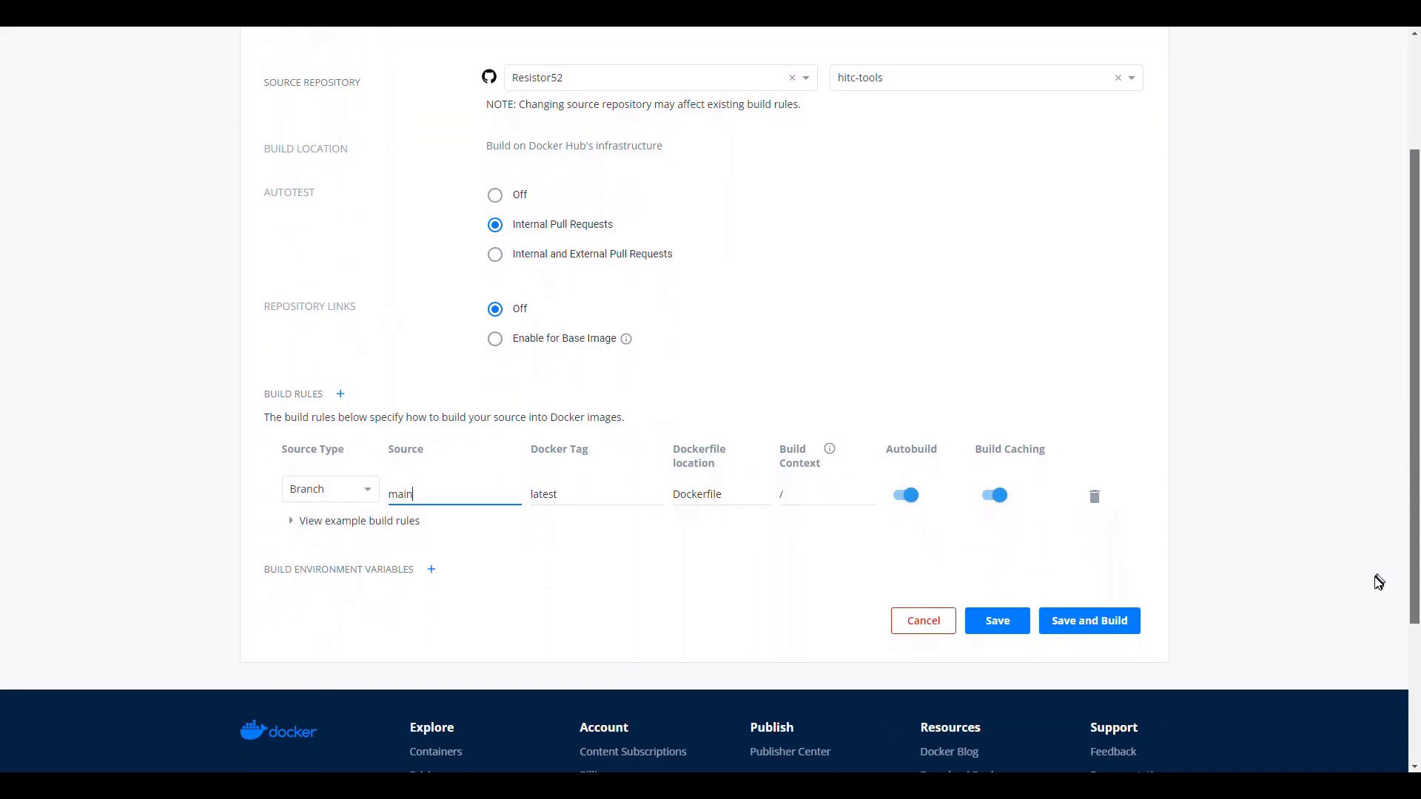
pyautogui.click(1002, 622)
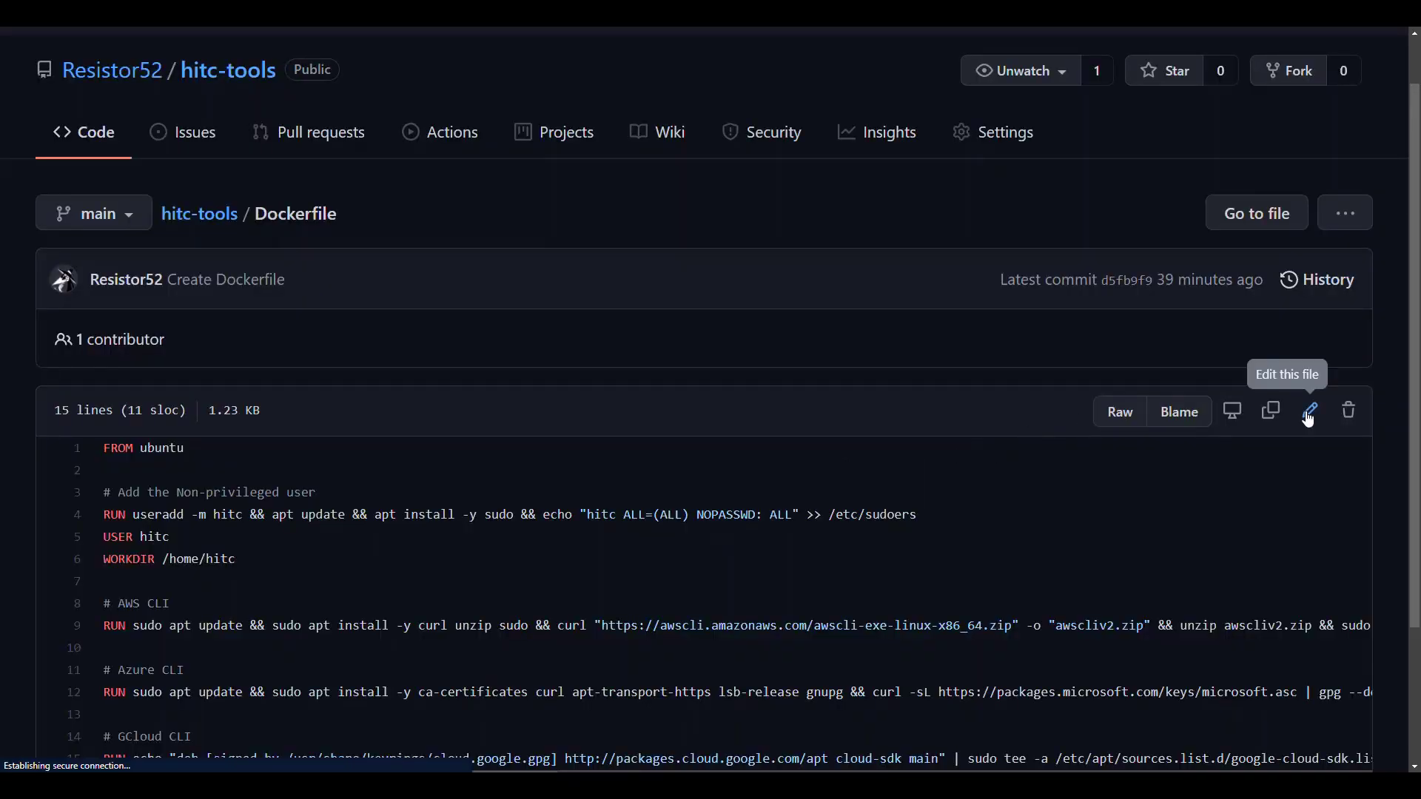
# - On GitHub, edit the Dockerfile and add git after sudo in the line 4 apt install command
pyautogui.click(1306, 407)
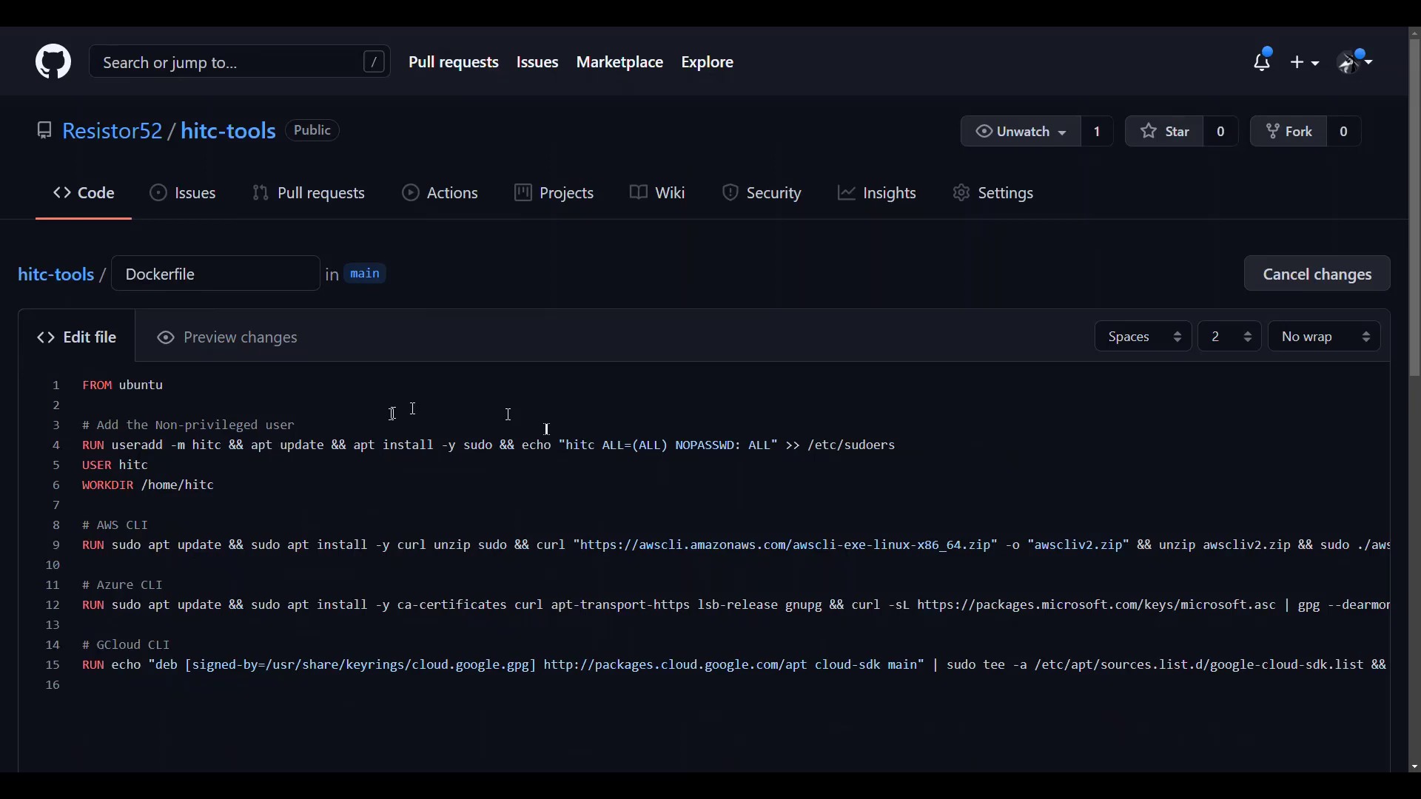
pyautogui.click(500, 444)
pyautogui.write('git')
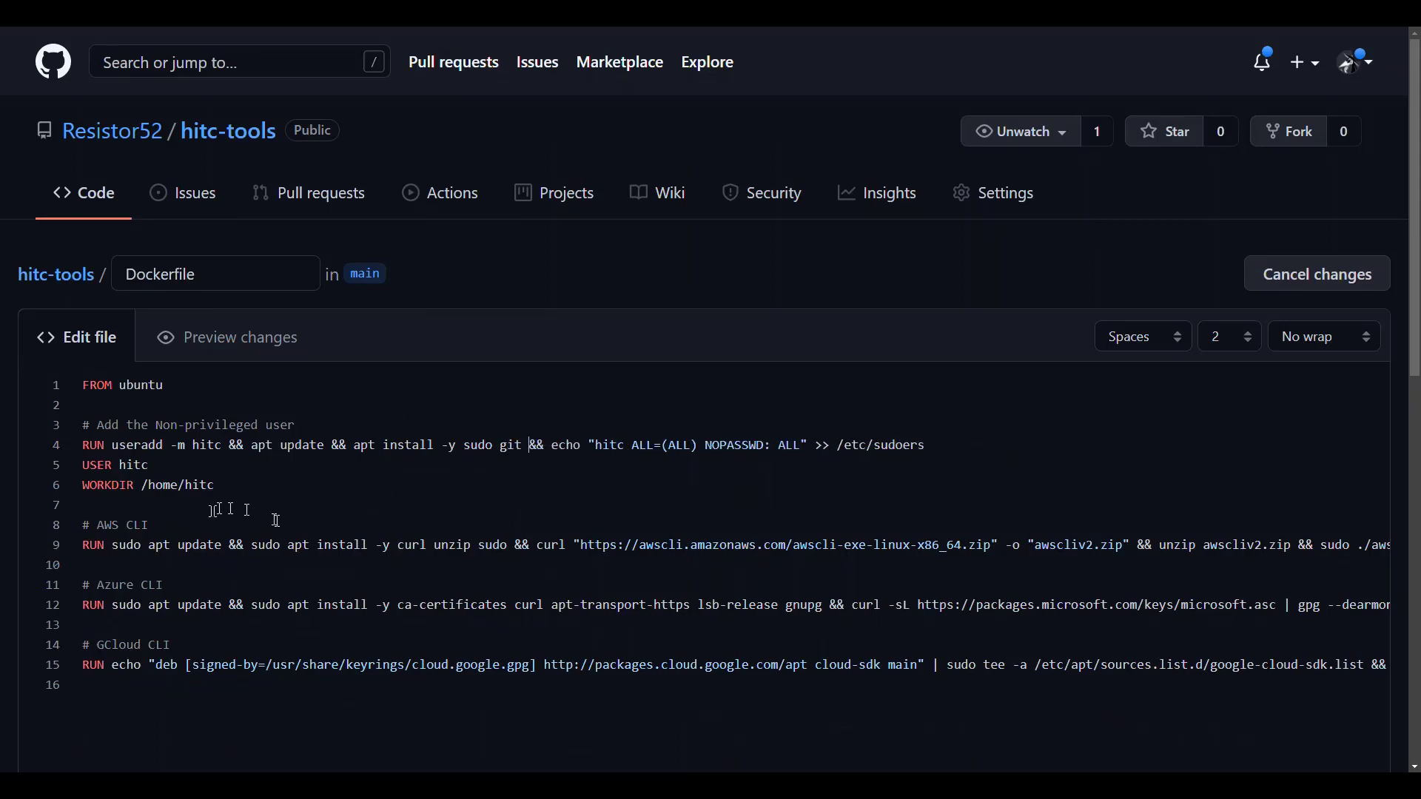
# - Replace the AWS, Azure and GCloud CLI sections of the Dockerfile with pasted versions whose RUN commands are split over several lines with backslashes
pyautogui.moveTo(84, 524); pyautogui.dragTo(136, 726)
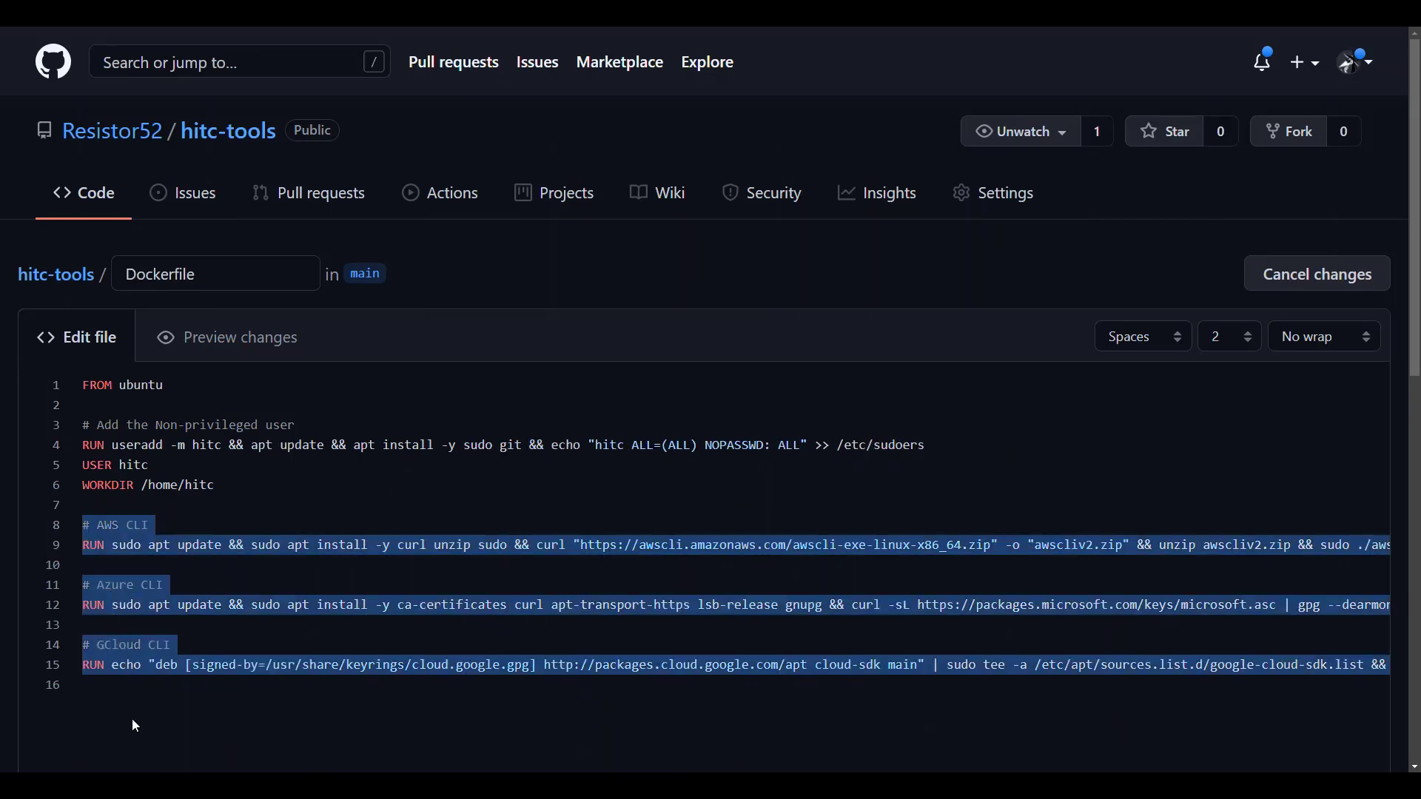
pyautogui.press('BackSpace')
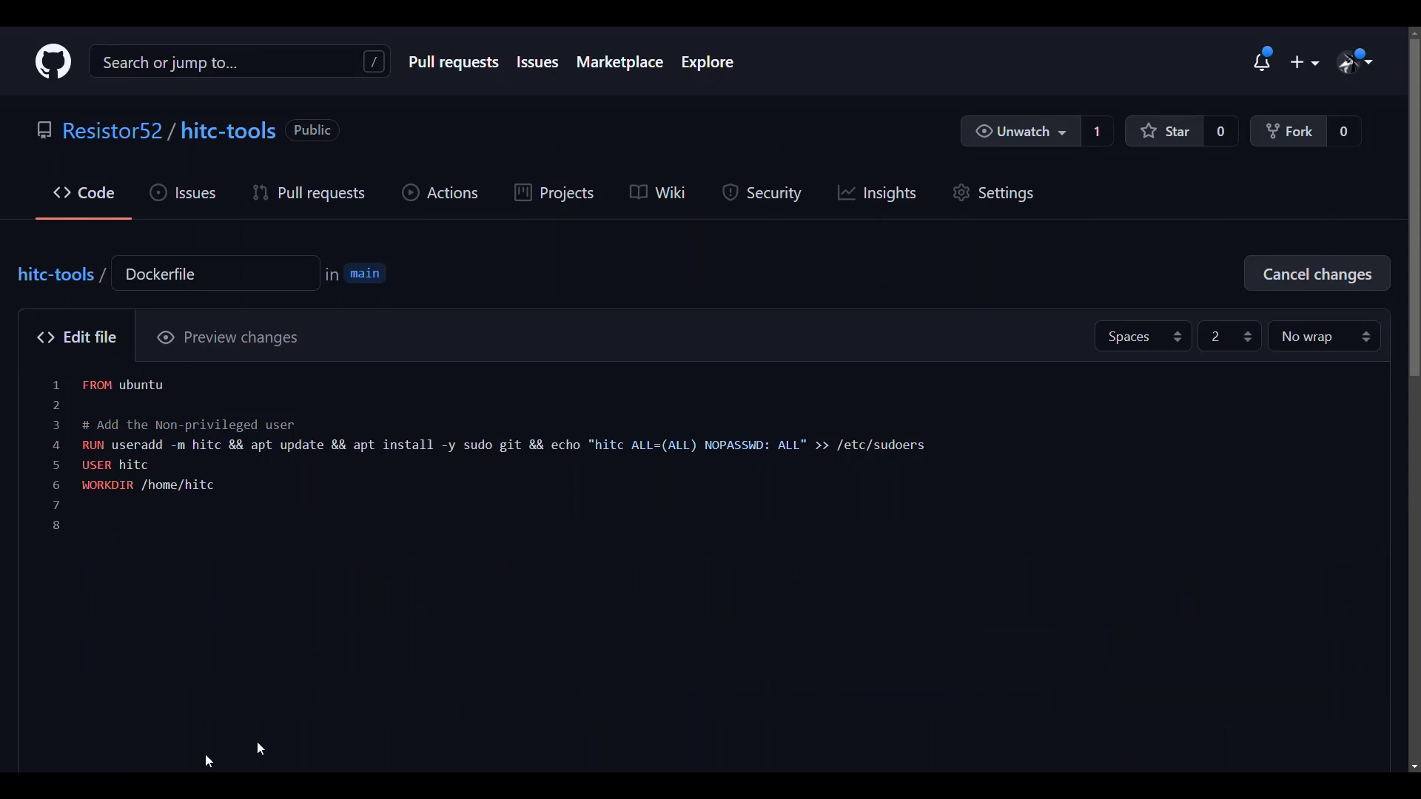
pyautogui.rightClick(219, 518)
pyautogui.click(253, 372)
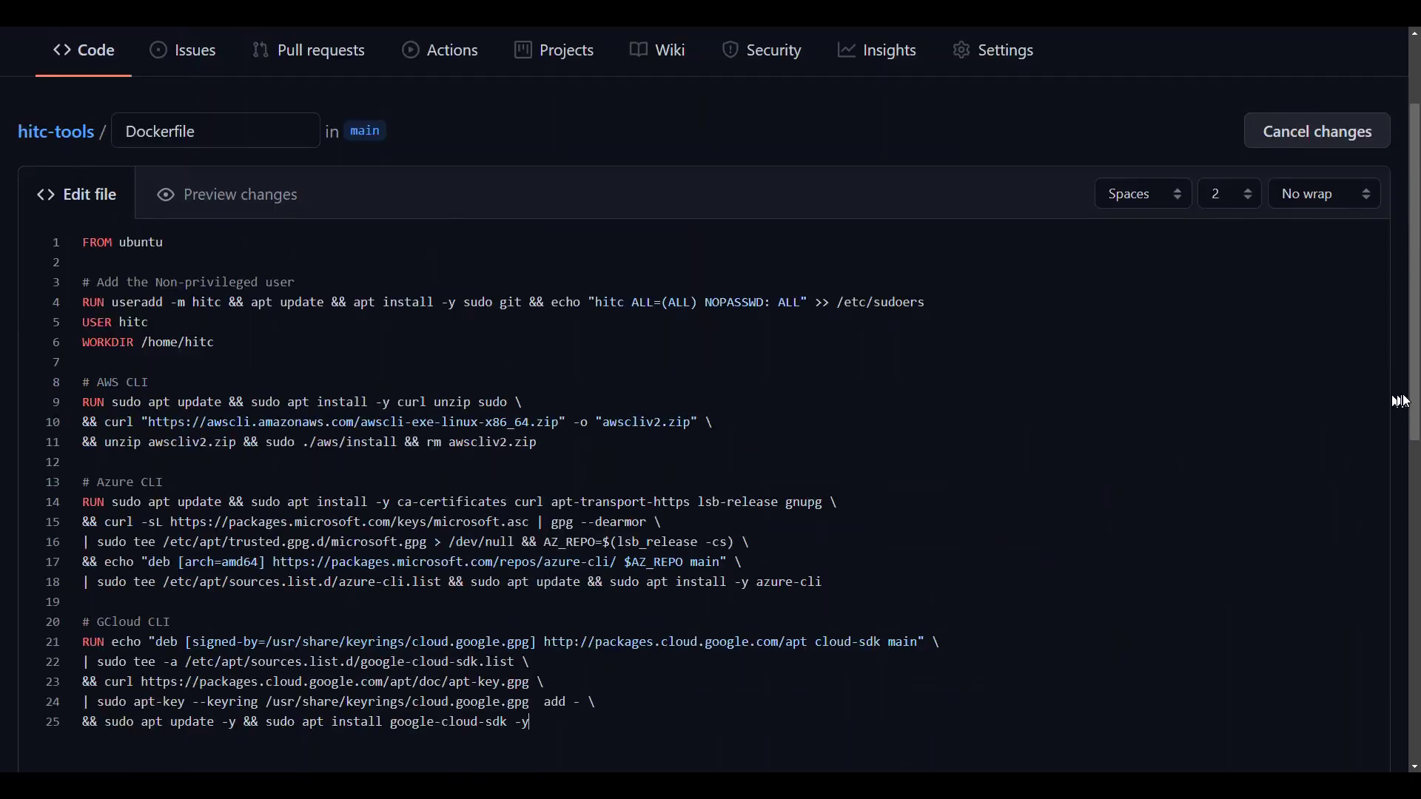
pyautogui.moveTo(1410, 400); pyautogui.dragTo(1405, 634)
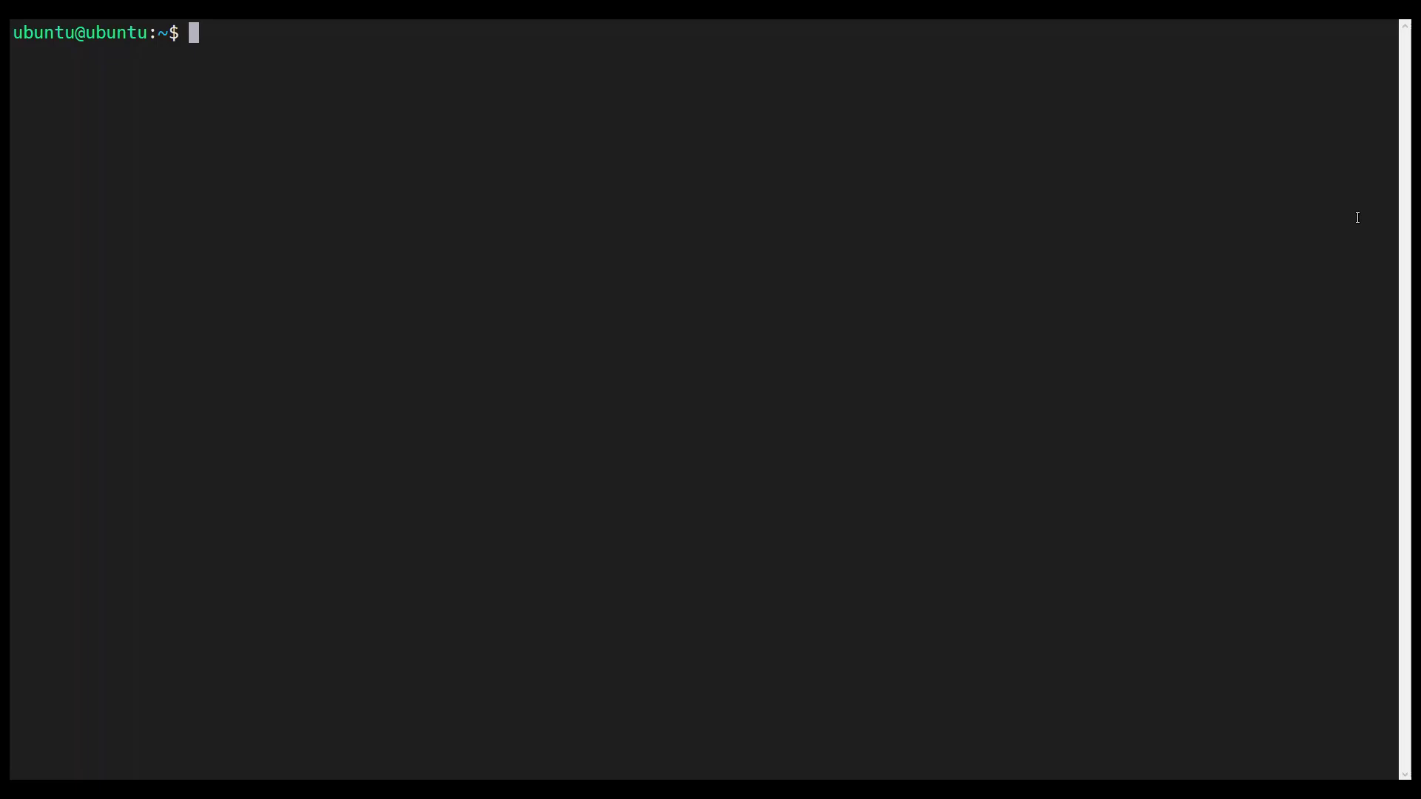
# - In the terminal, remove all unused Docker data with docker system prune --all and accept the removal
pyautogui.write('docker system prune --all')
pyautogui.press('Return')
pyautogui.write('y')
pyautogui.press('Return')
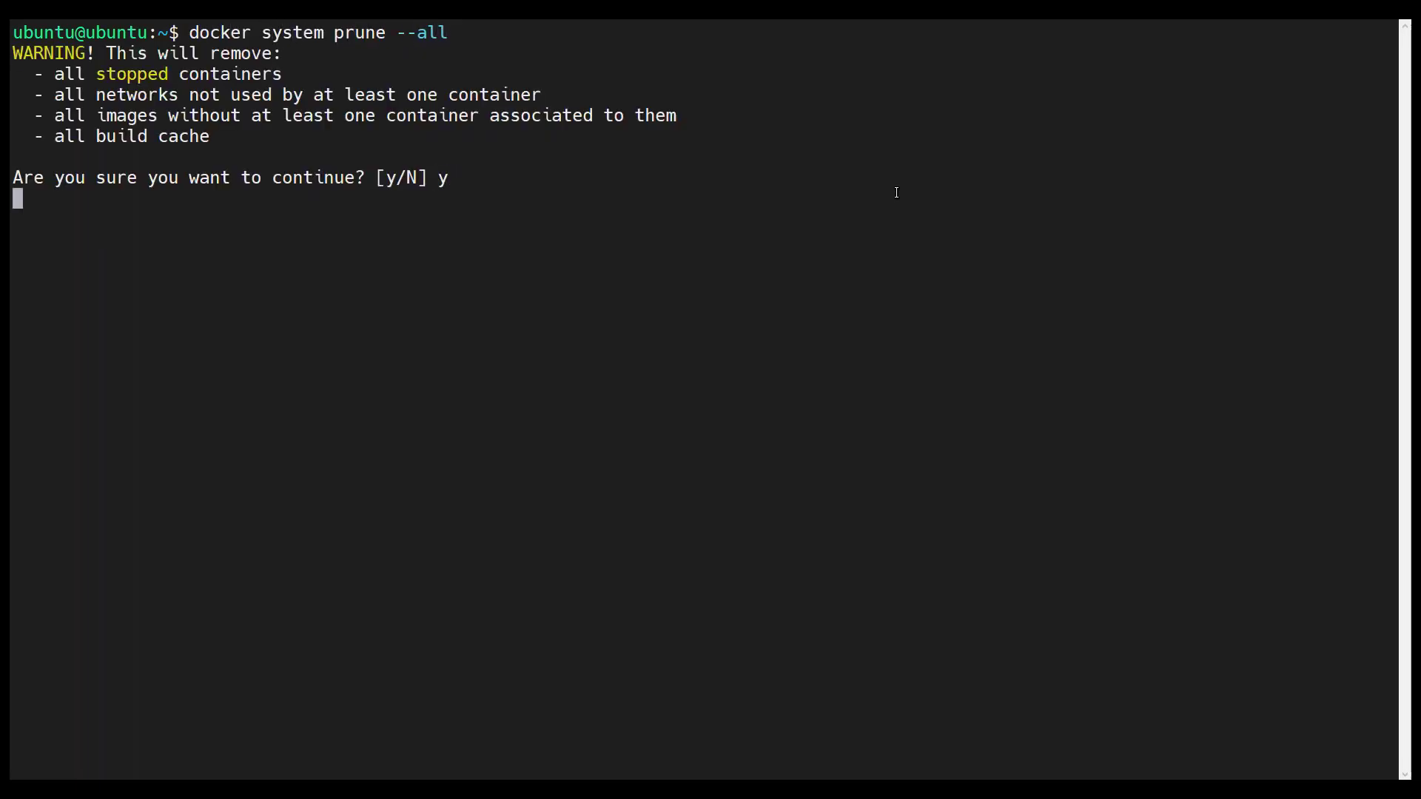
# - Run resistor52/hitc-tools as an interactive container with the --rm and -it options
pyautogui.write('do')
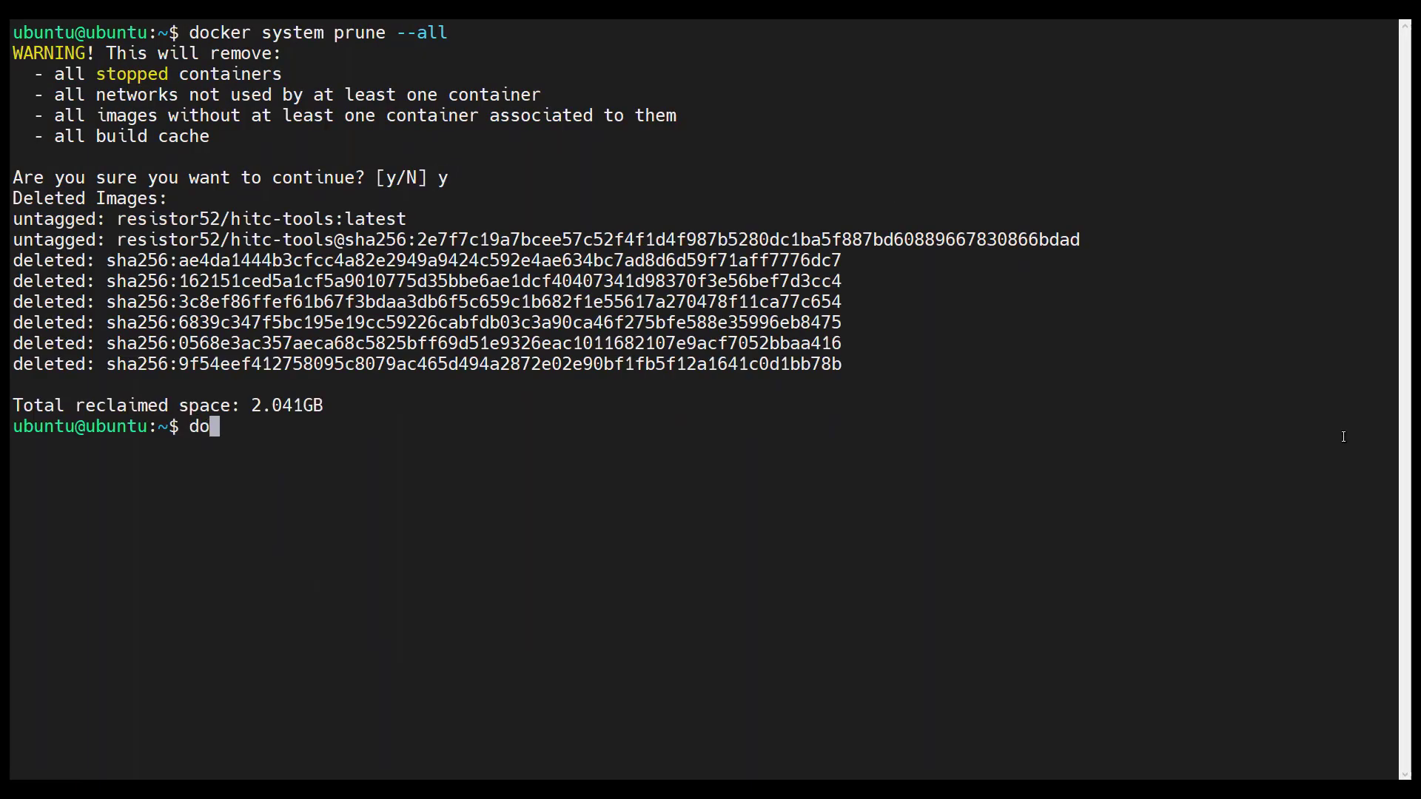
pyautogui.write('cker run --rm -it r')
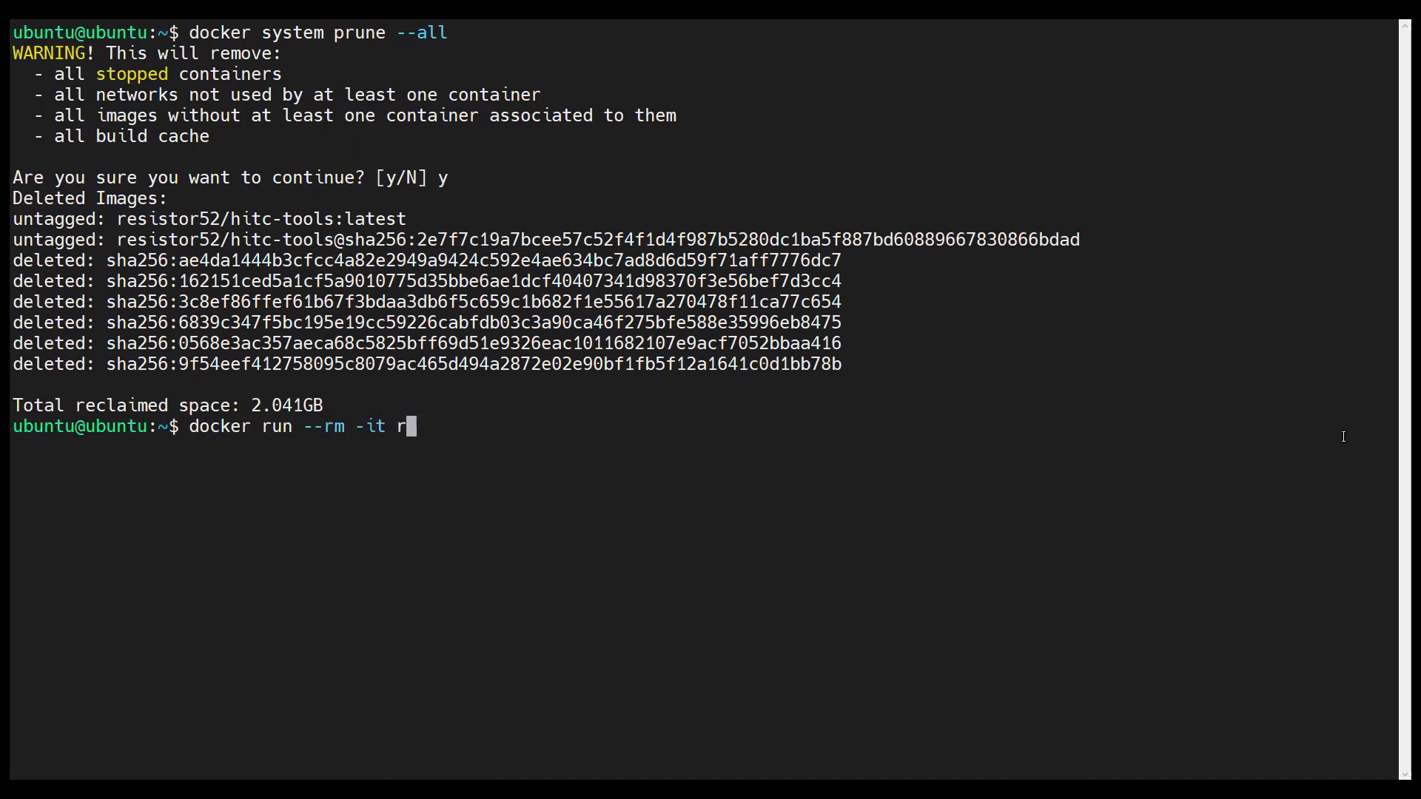
pyautogui.write('esistor52/hitc-tools')
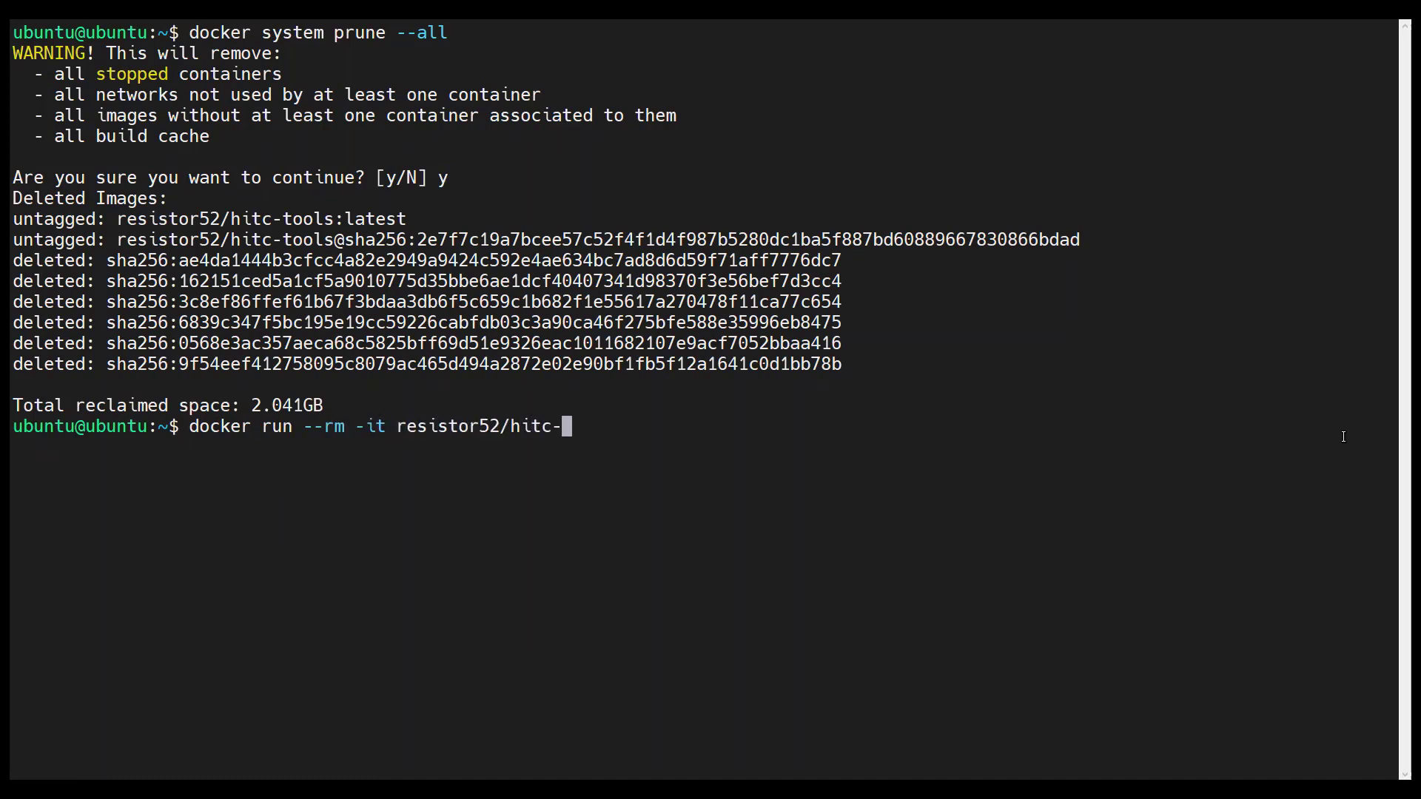
pyautogui.press('Return')
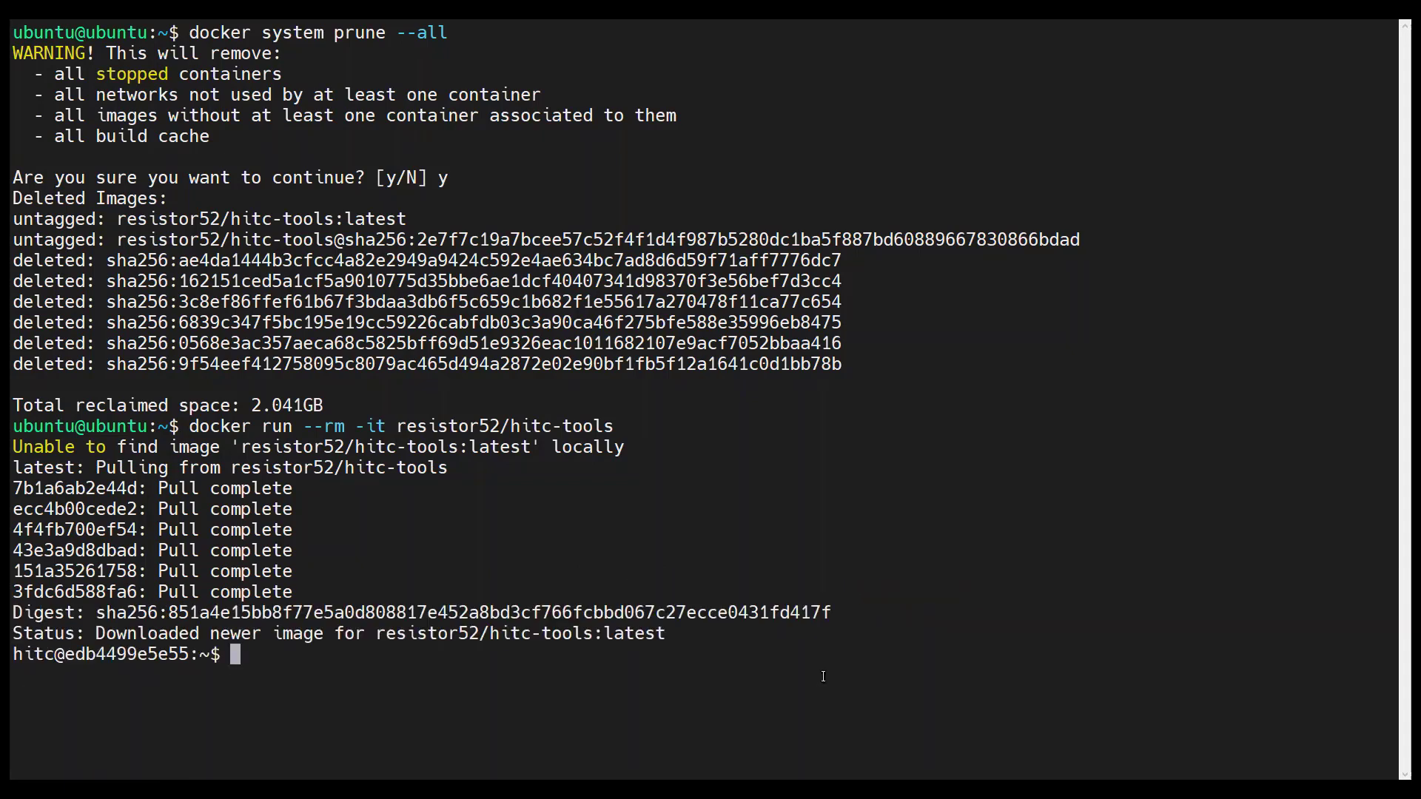
# - Check the Git version inside the container with git --version and exit its shell
pyautogui.write('git --version')
pyautogui.press('Return')
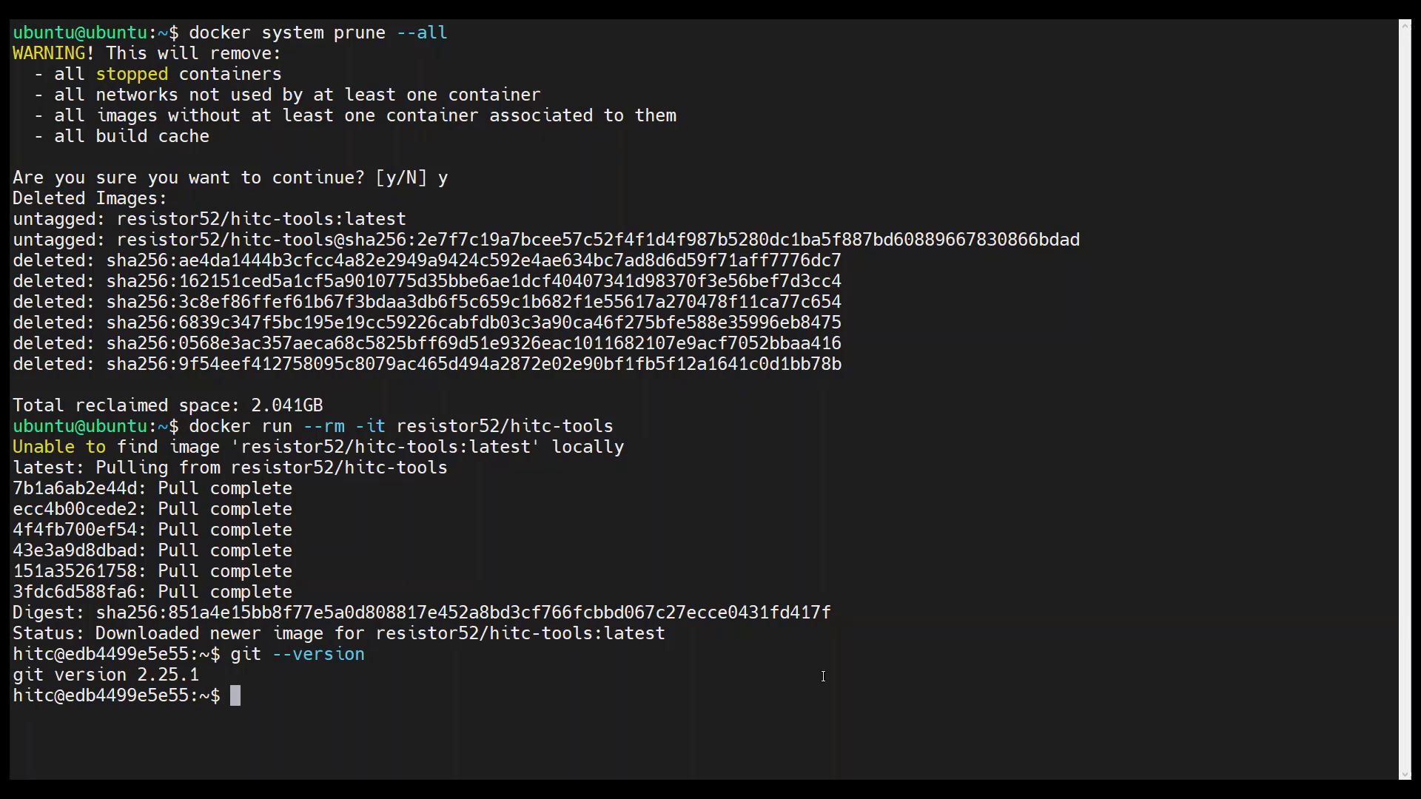
pyautogui.write('exit')
pyautogui.press('Return')
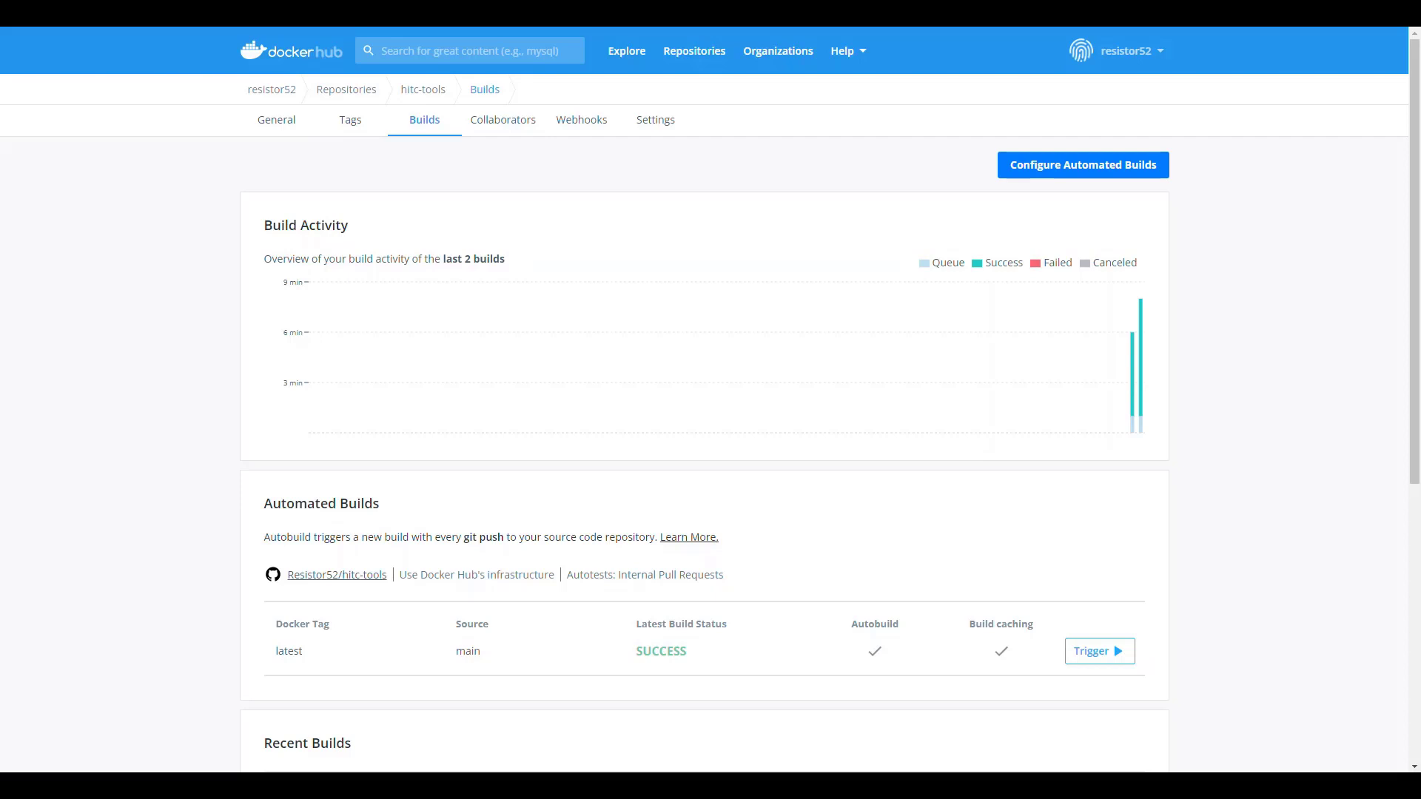
# - On Docker Hub, open the general overview of the hitc-tools repository to examine its recent builds and Readme
pyautogui.click(272, 131)
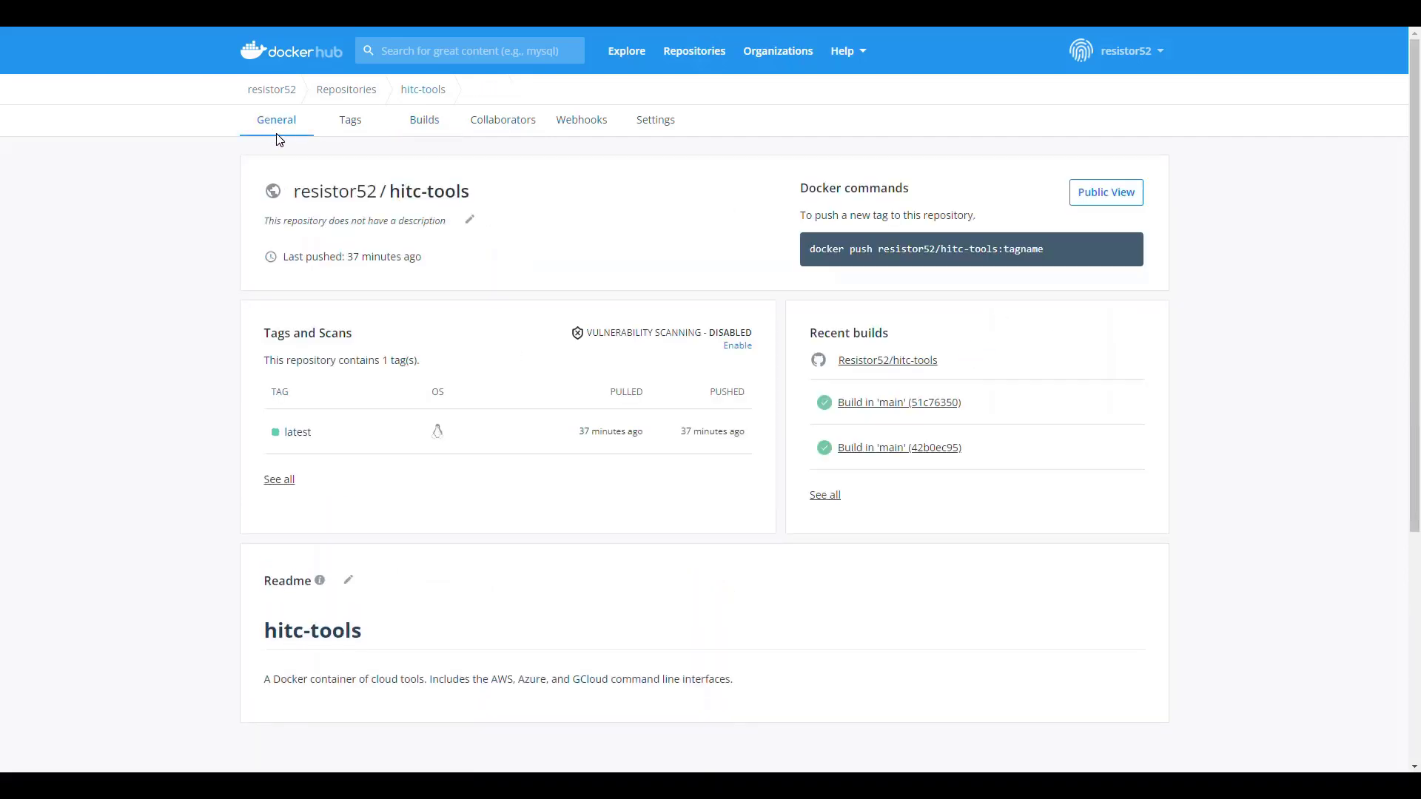
# - Enable vulnerability image scanning for the hitc-tools repository and return to its general overview
pyautogui.click(737, 347)
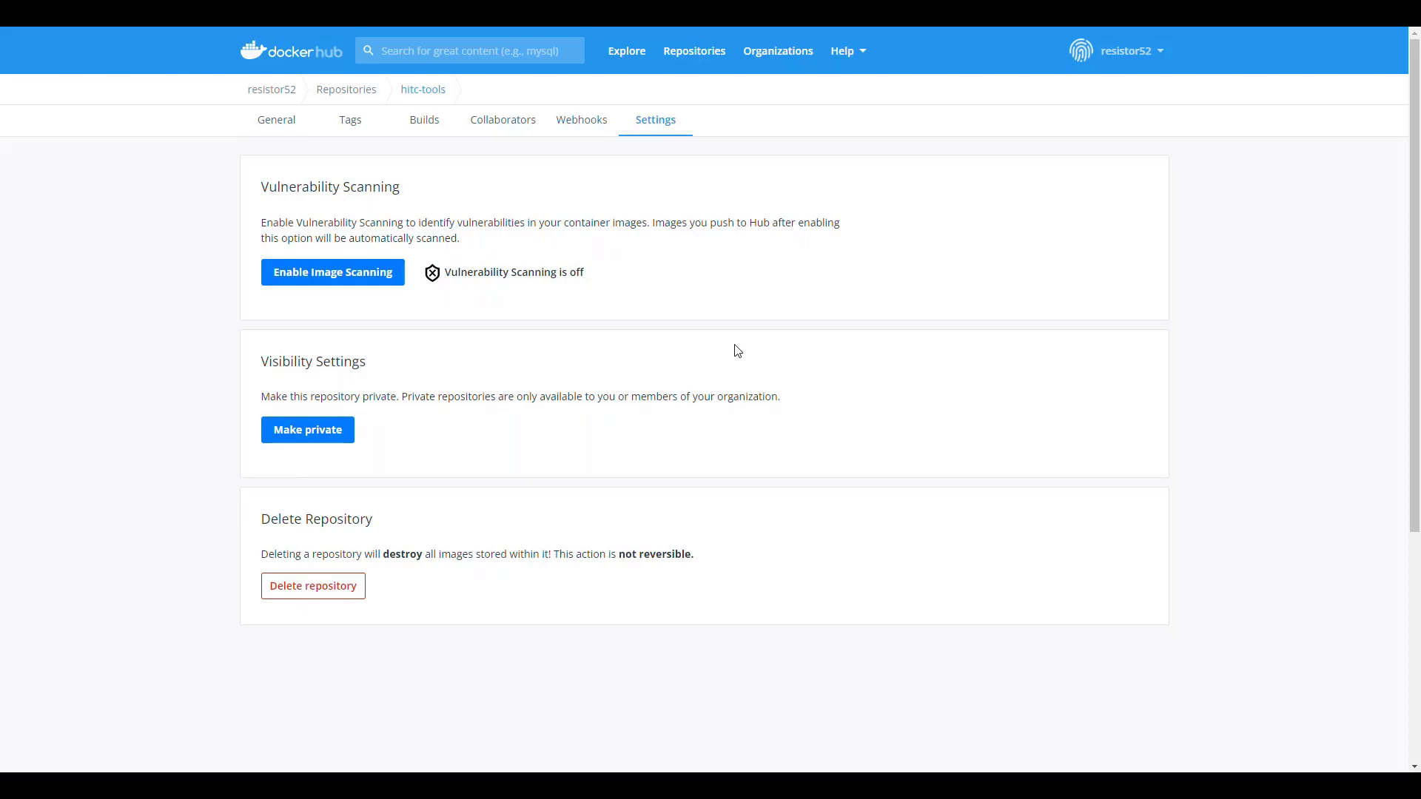
pyautogui.click(344, 285)
pyautogui.click(276, 119)
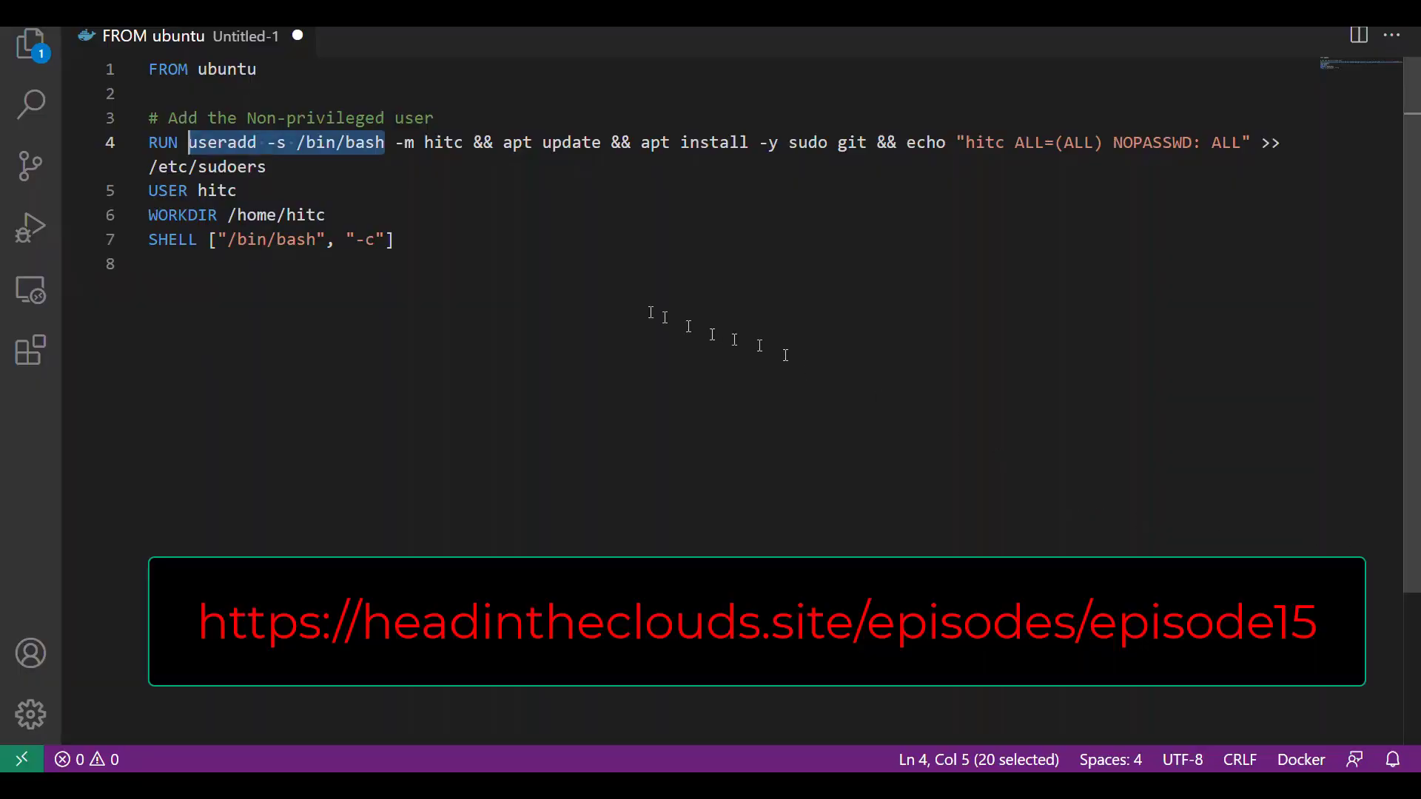
# - In Visual Studio Code, copy the revised Dockerfile opening, from FROM ubuntu through the SHELL ["/bin/bash", "-c"] line
pyautogui.click(557, 253)
pyautogui.keyDown('shift'); pyautogui.click(190, 115); pyautogui.keyUp('shift')
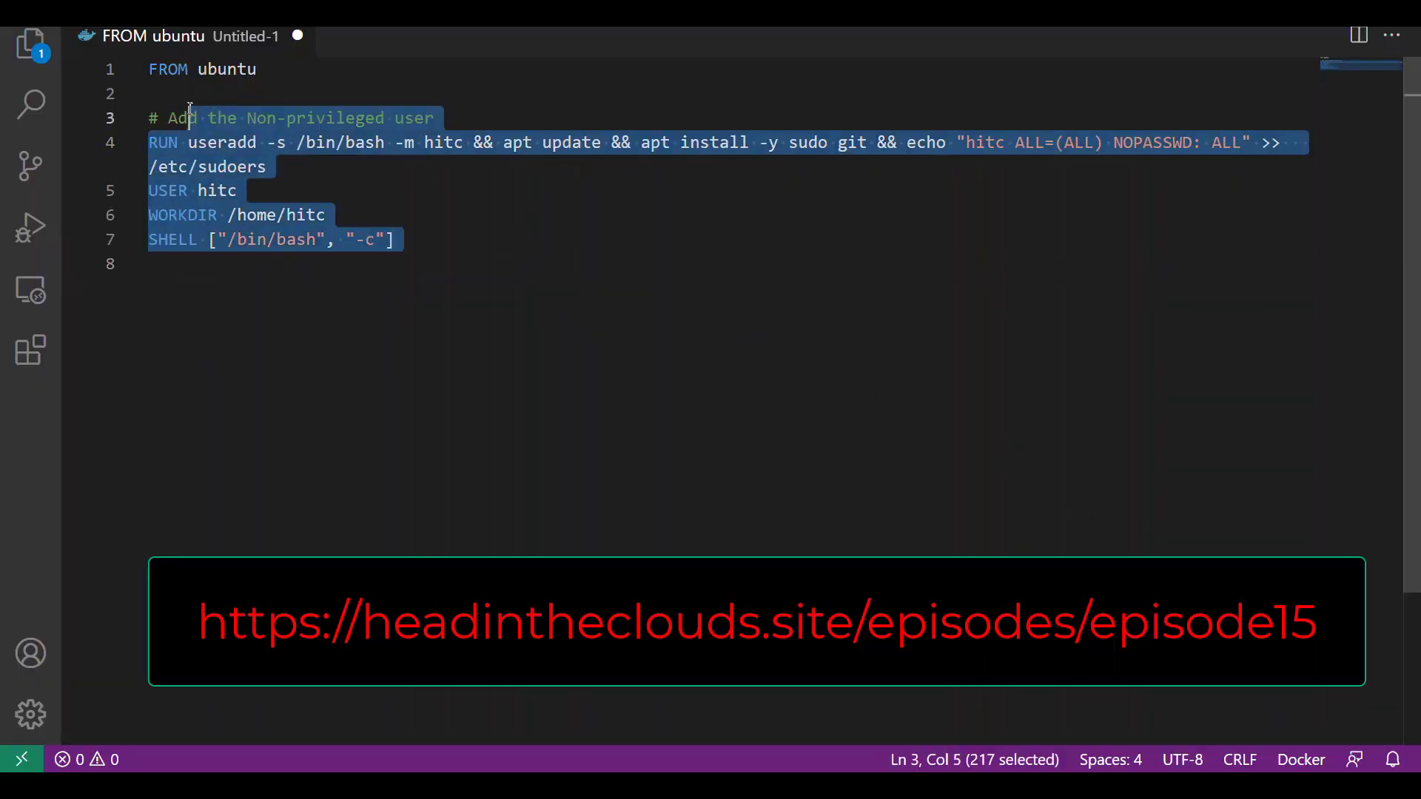
pyautogui.keyDown('shift'); pyautogui.click(119, 76); pyautogui.keyUp('shift')
pyautogui.hotkey('ctrl', 'c')
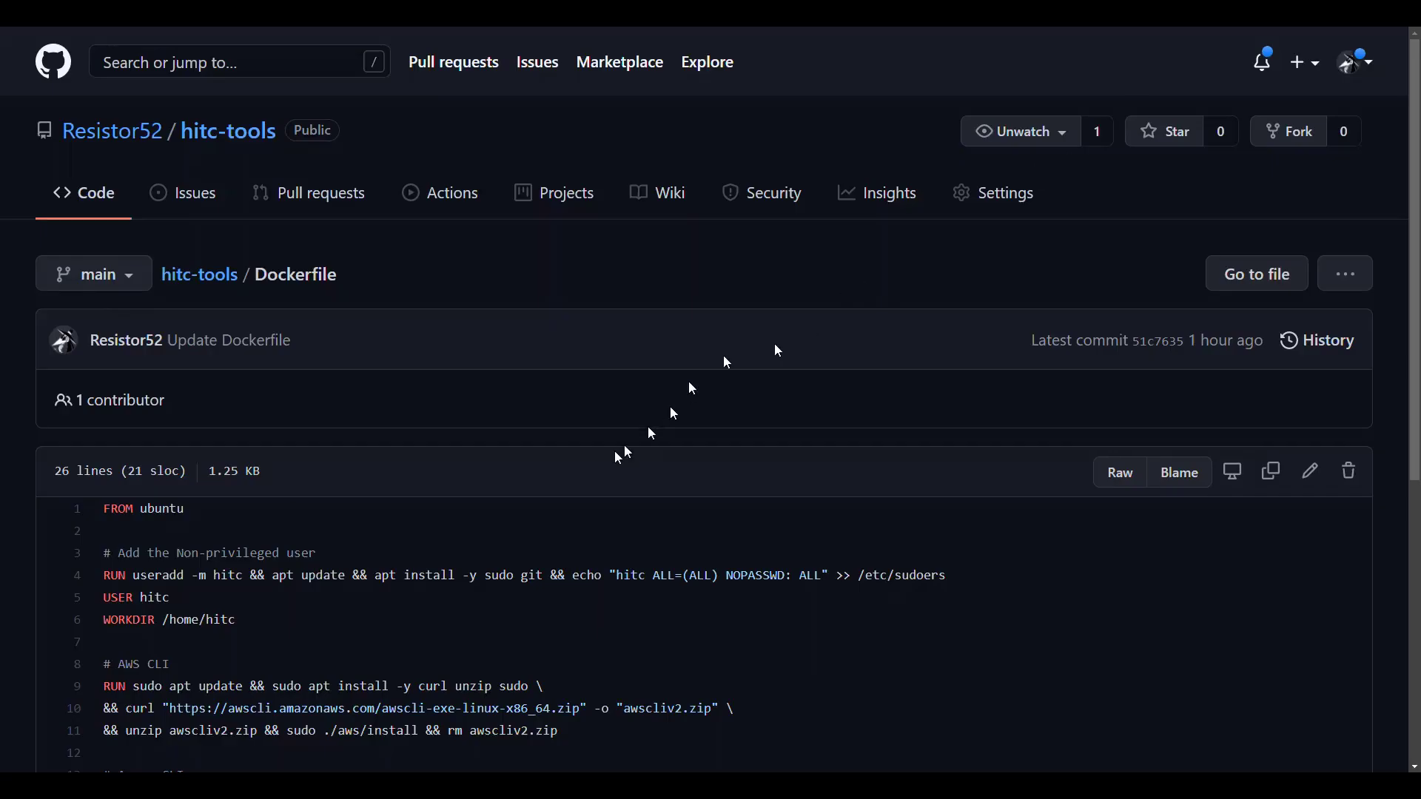
# - On GitHub, replace the opening section of the hitc-tools Dockerfile with the copied lines and commit the change to main
pyautogui.click(1310, 471)
pyautogui.moveTo(225, 495); pyautogui.dragTo(37, 379)
pyautogui.hotkey('ctrl', 'v')
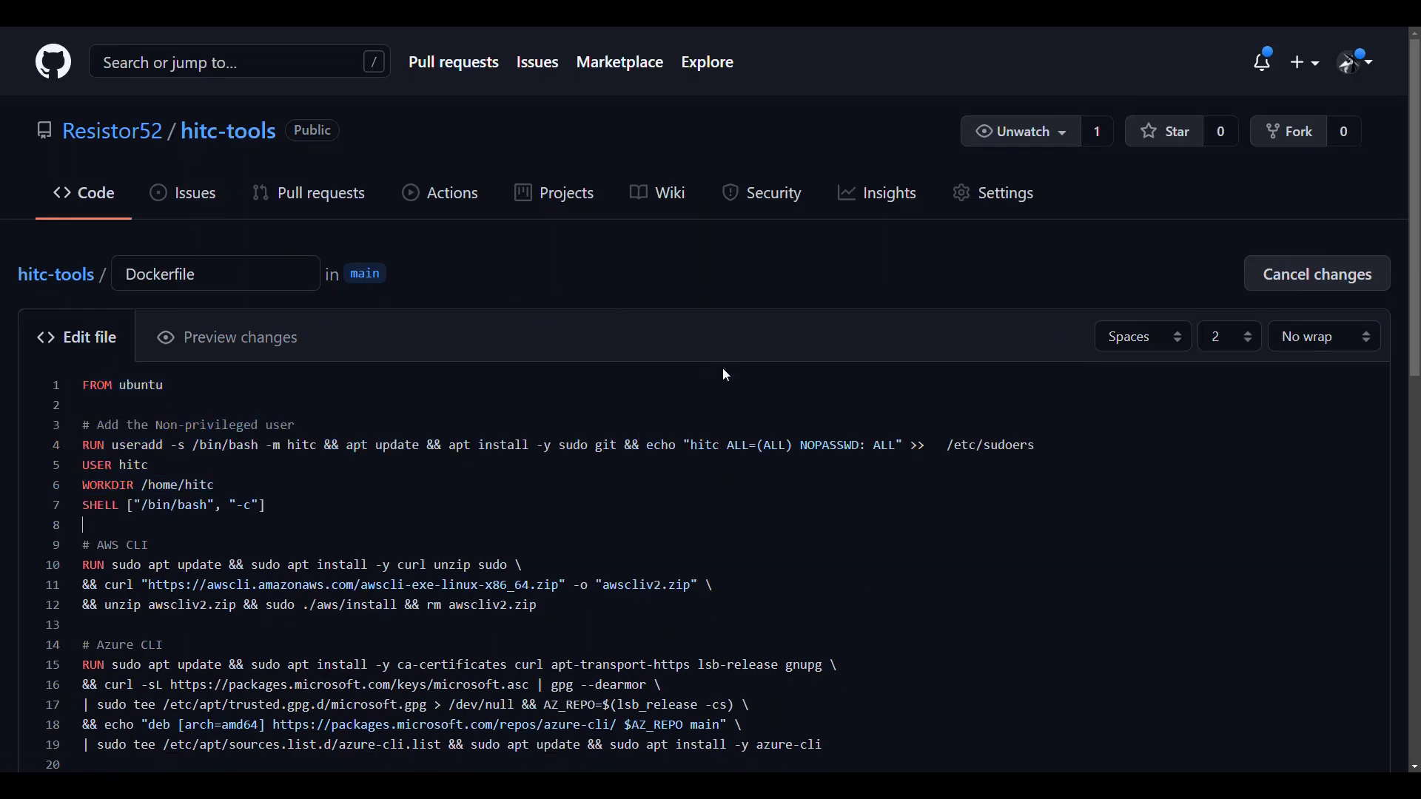
pyautogui.scroll(-10, 1411, 296)
pyautogui.click(173, 658)
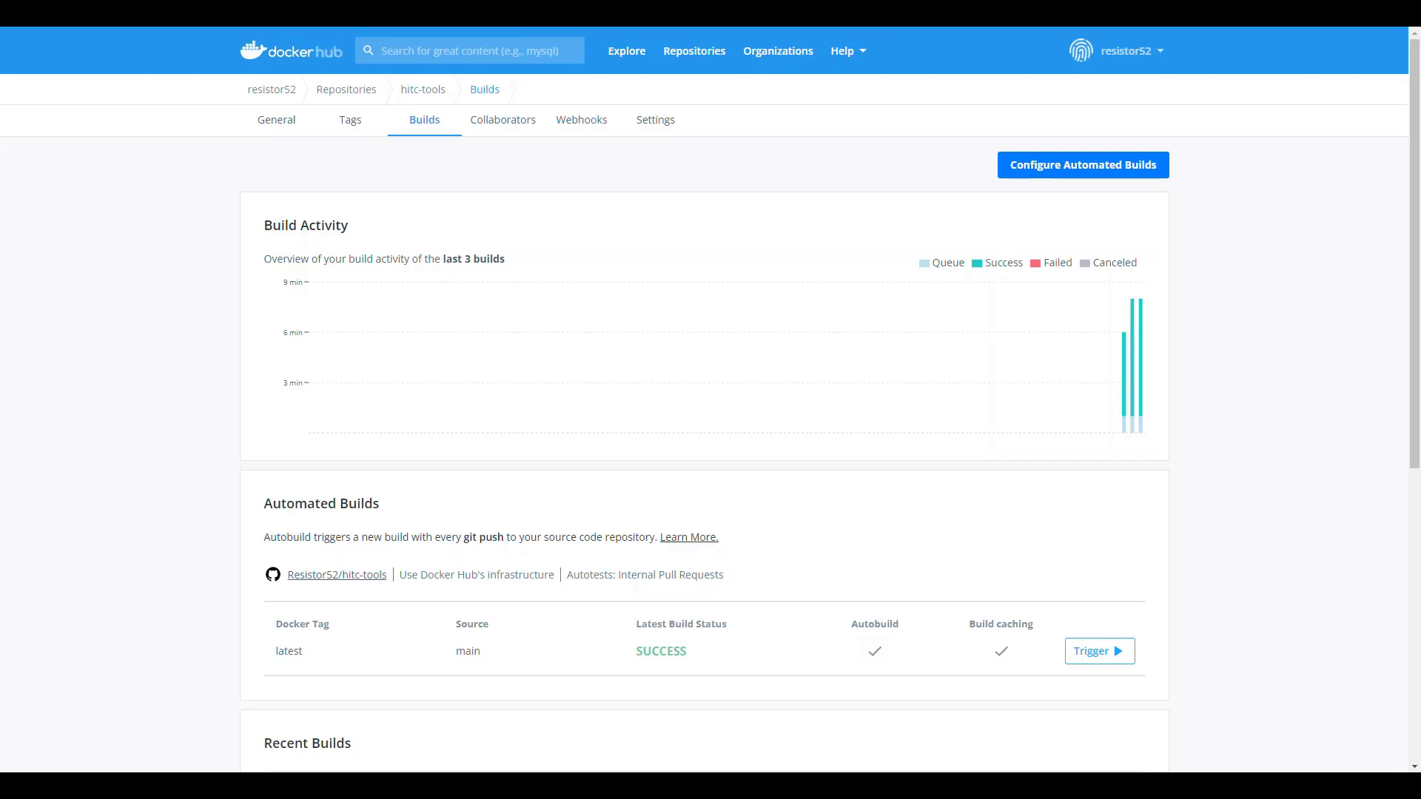
# - On Docker Hub, open the latest tag's vulnerability report and examine the sqlite3 Out-of-bounds Read entry's dependency tree and Snyk details
pyautogui.click(290, 129)
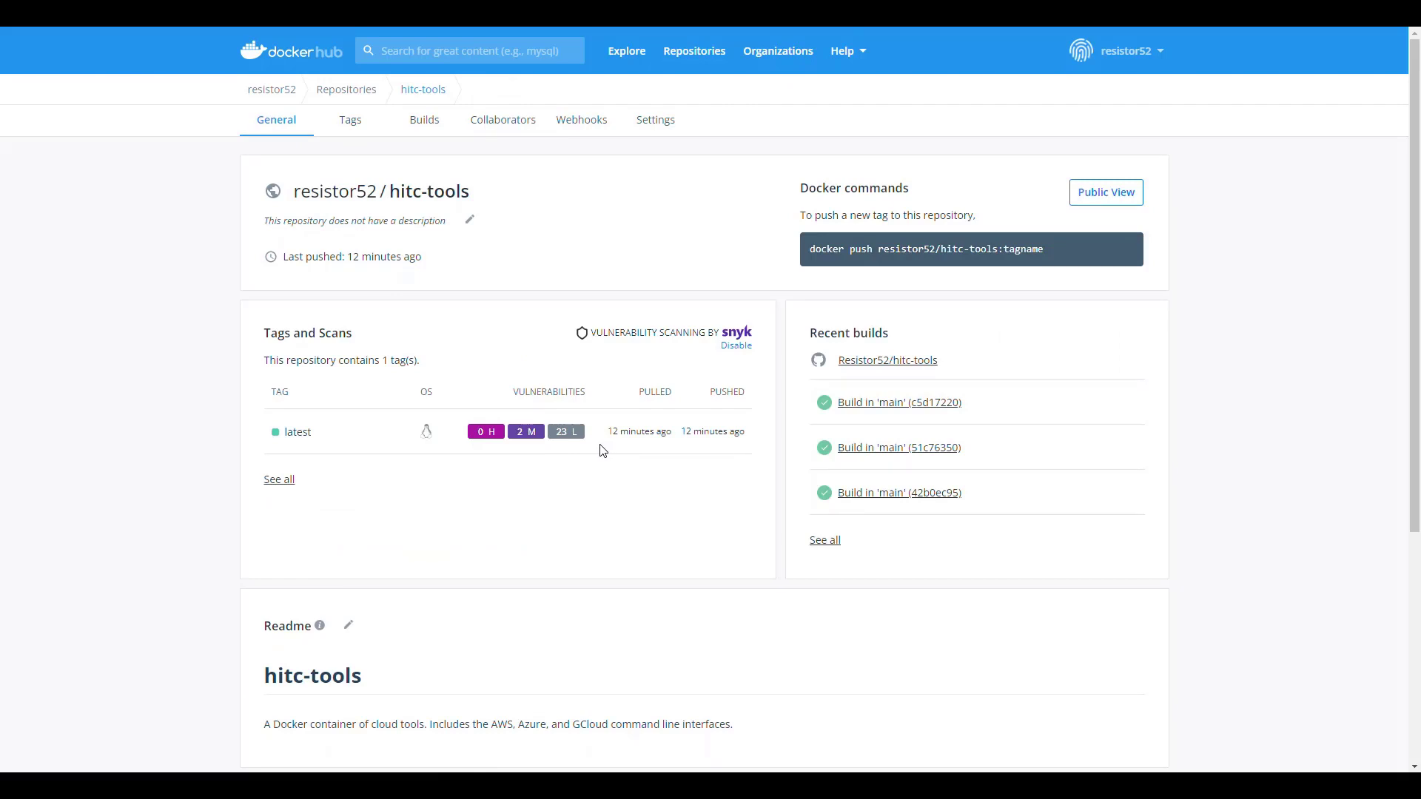
pyautogui.click(524, 433)
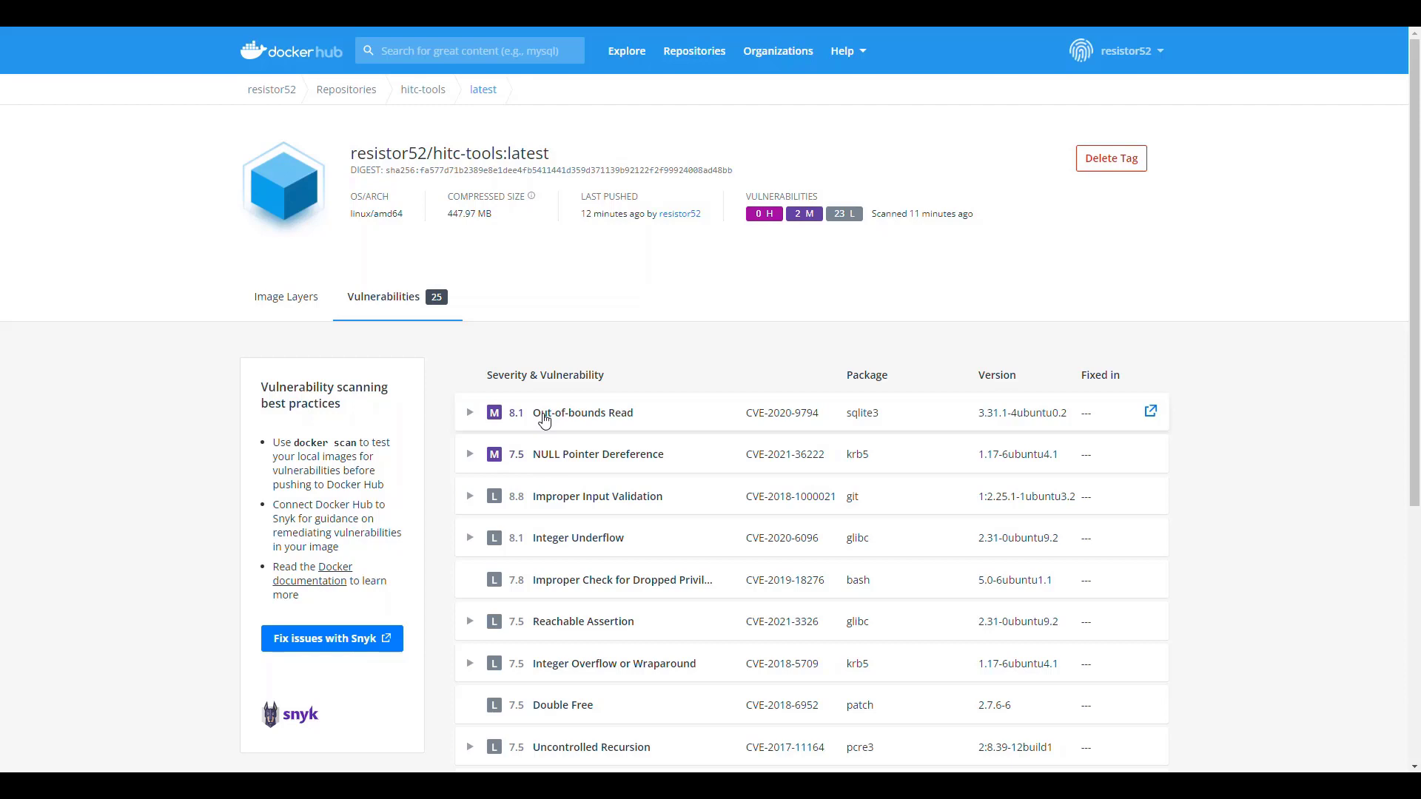
pyautogui.click(545, 421)
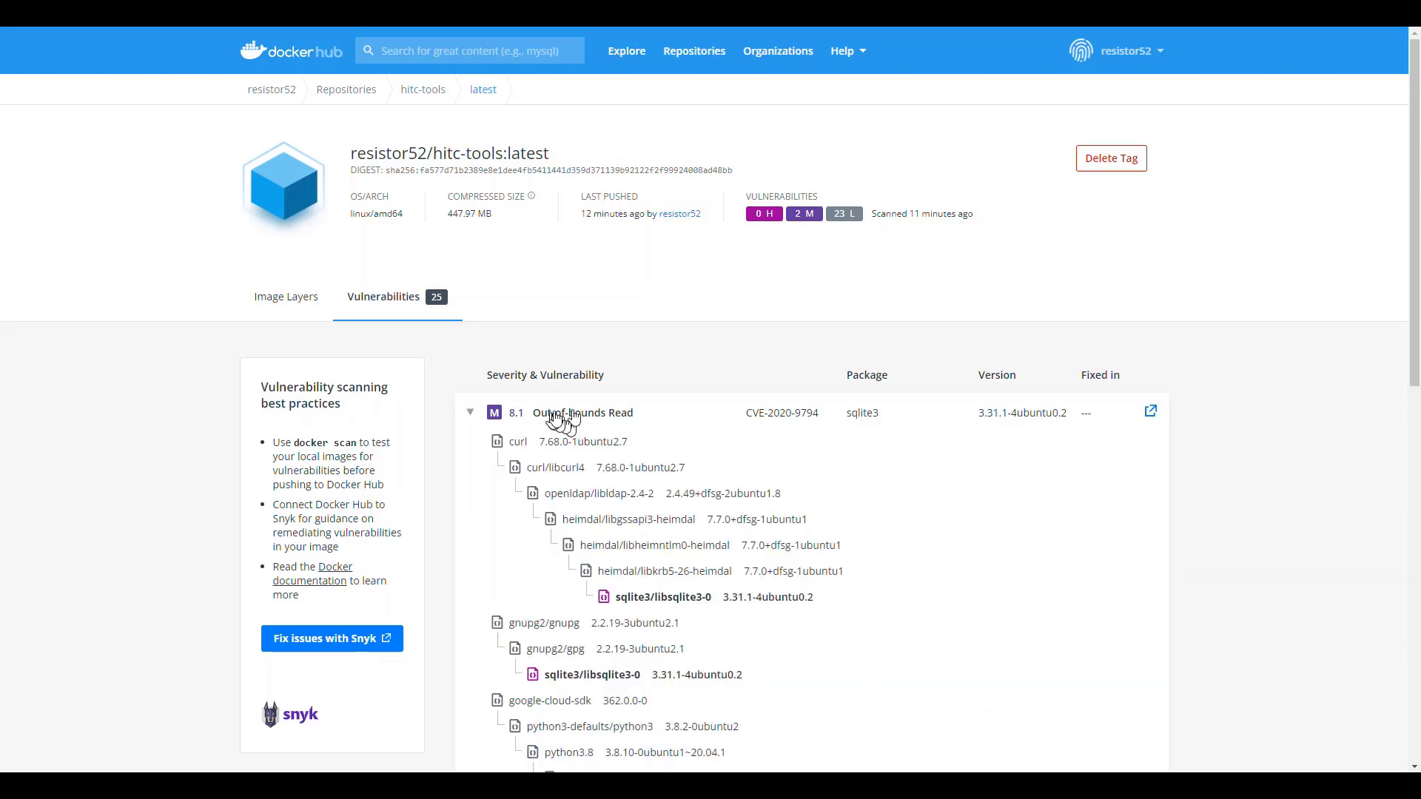
pyautogui.click(1152, 417)
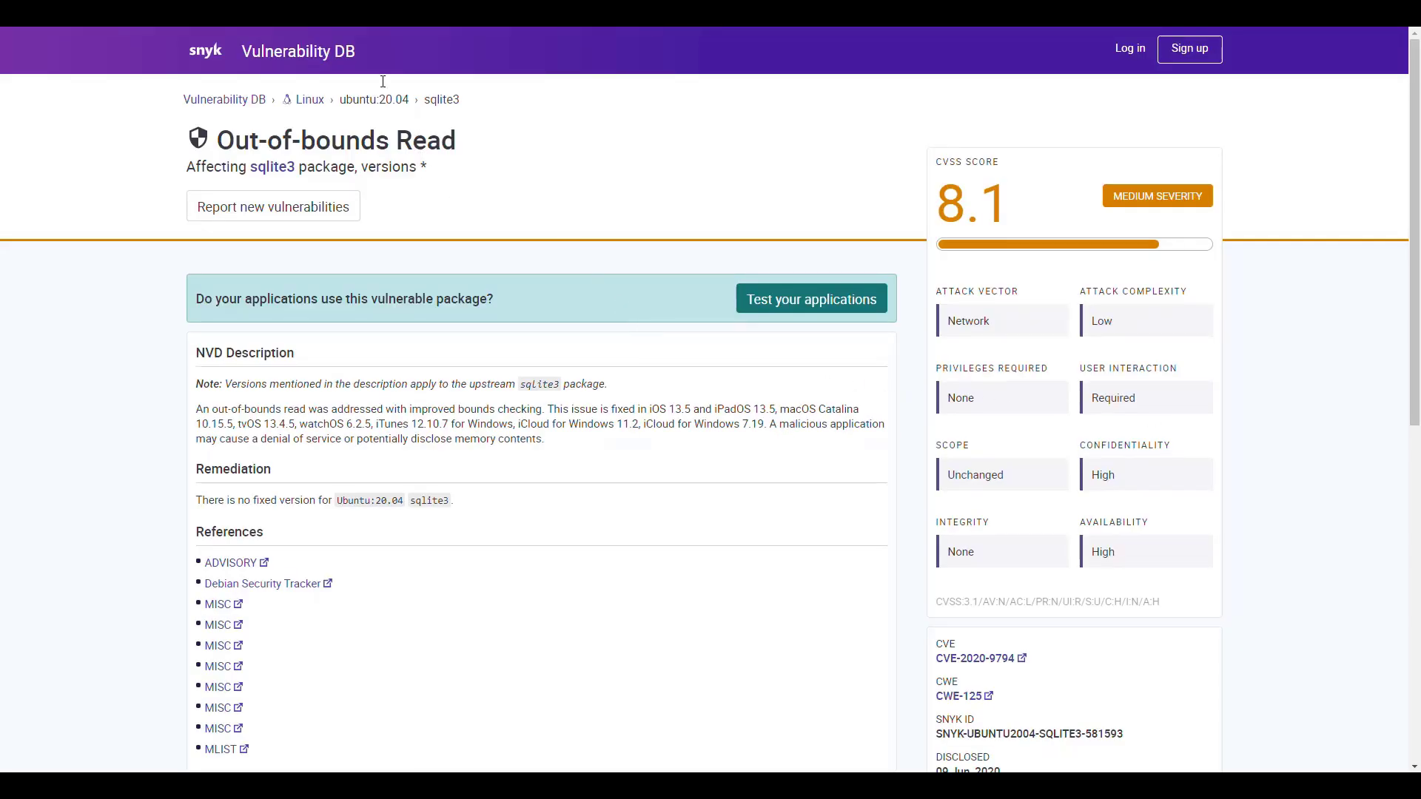
pyautogui.hotkey('ctrl', 'w')
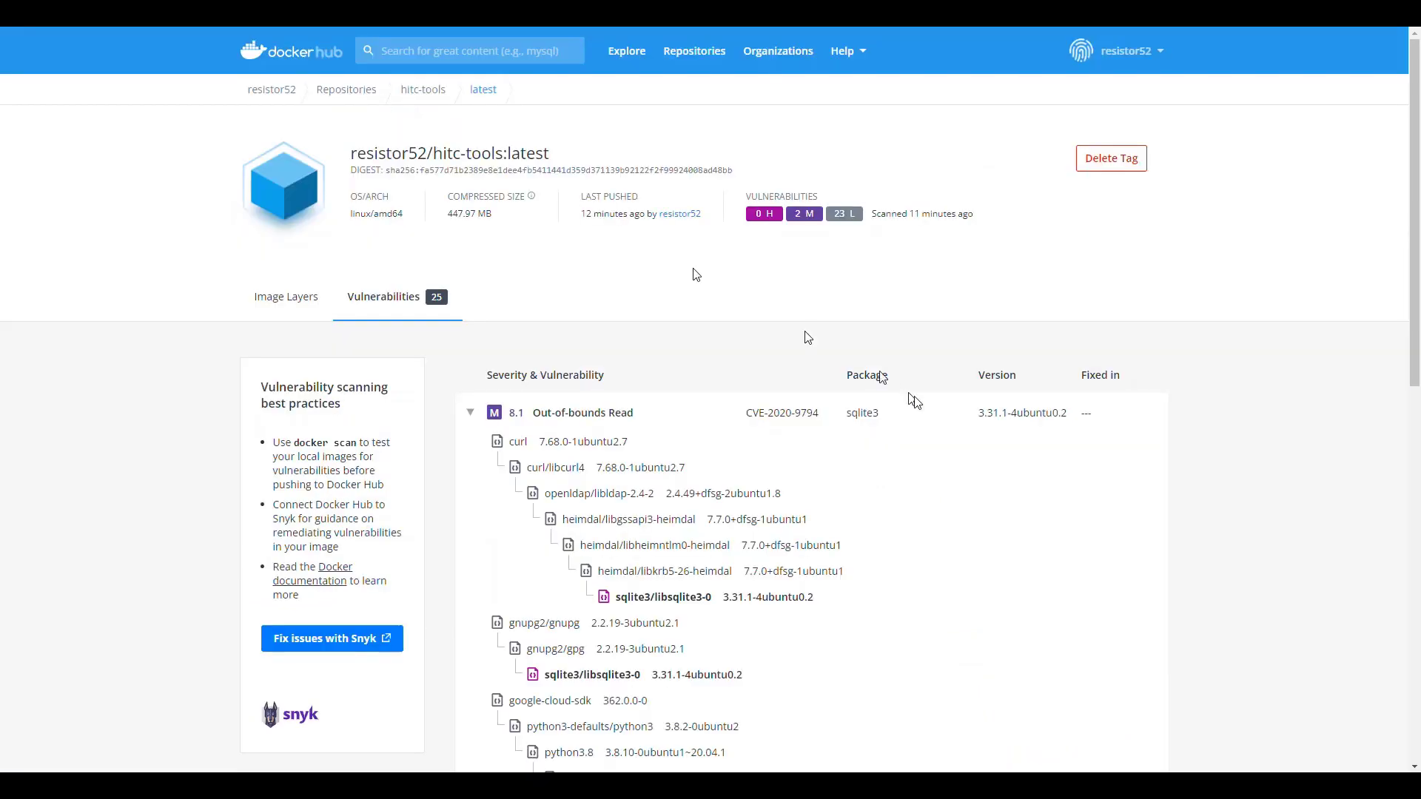
pyautogui.click(470, 413)
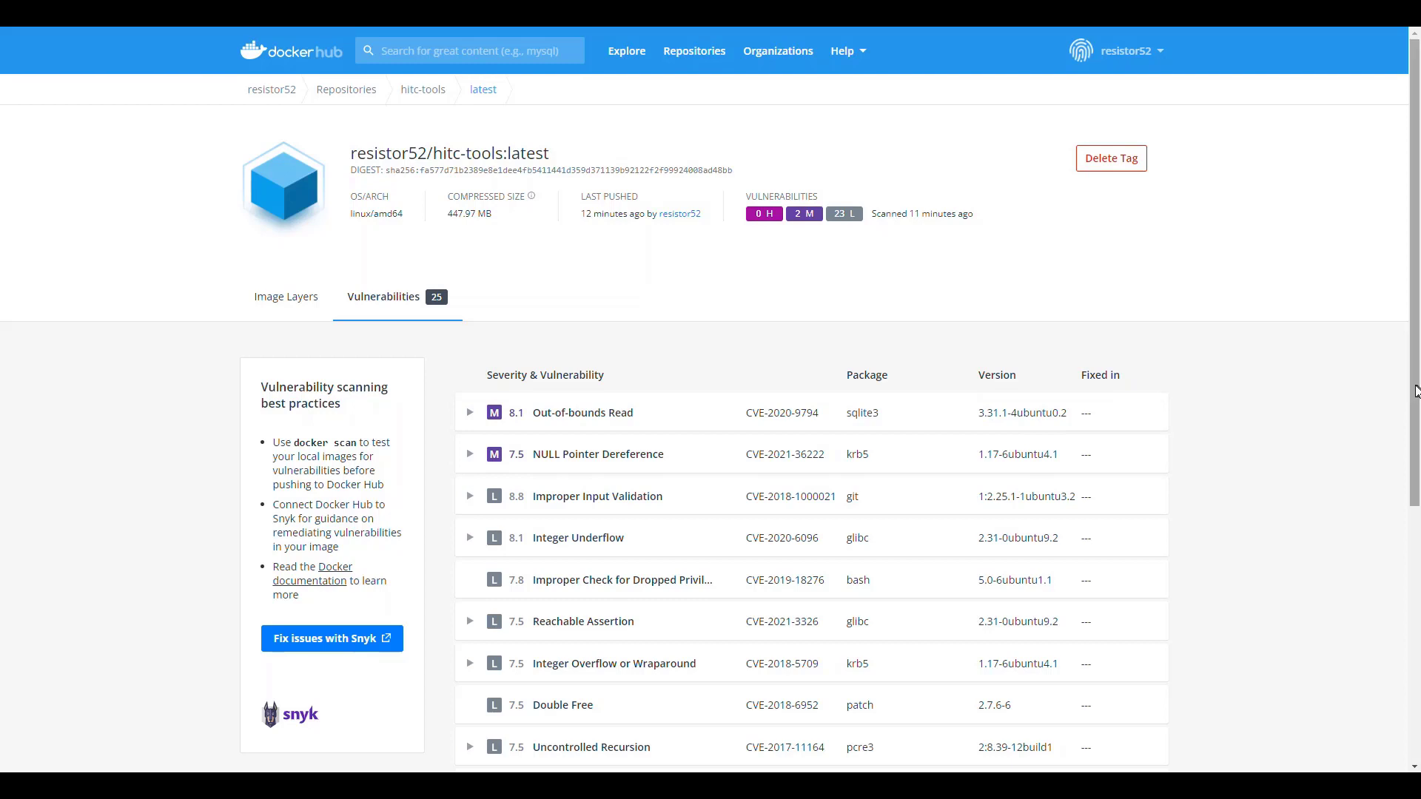
# - Review the rest of the vulnerability list through page 3, checking severities and available fixes
pyautogui.moveTo(1411, 383); pyautogui.dragTo(1411, 477)
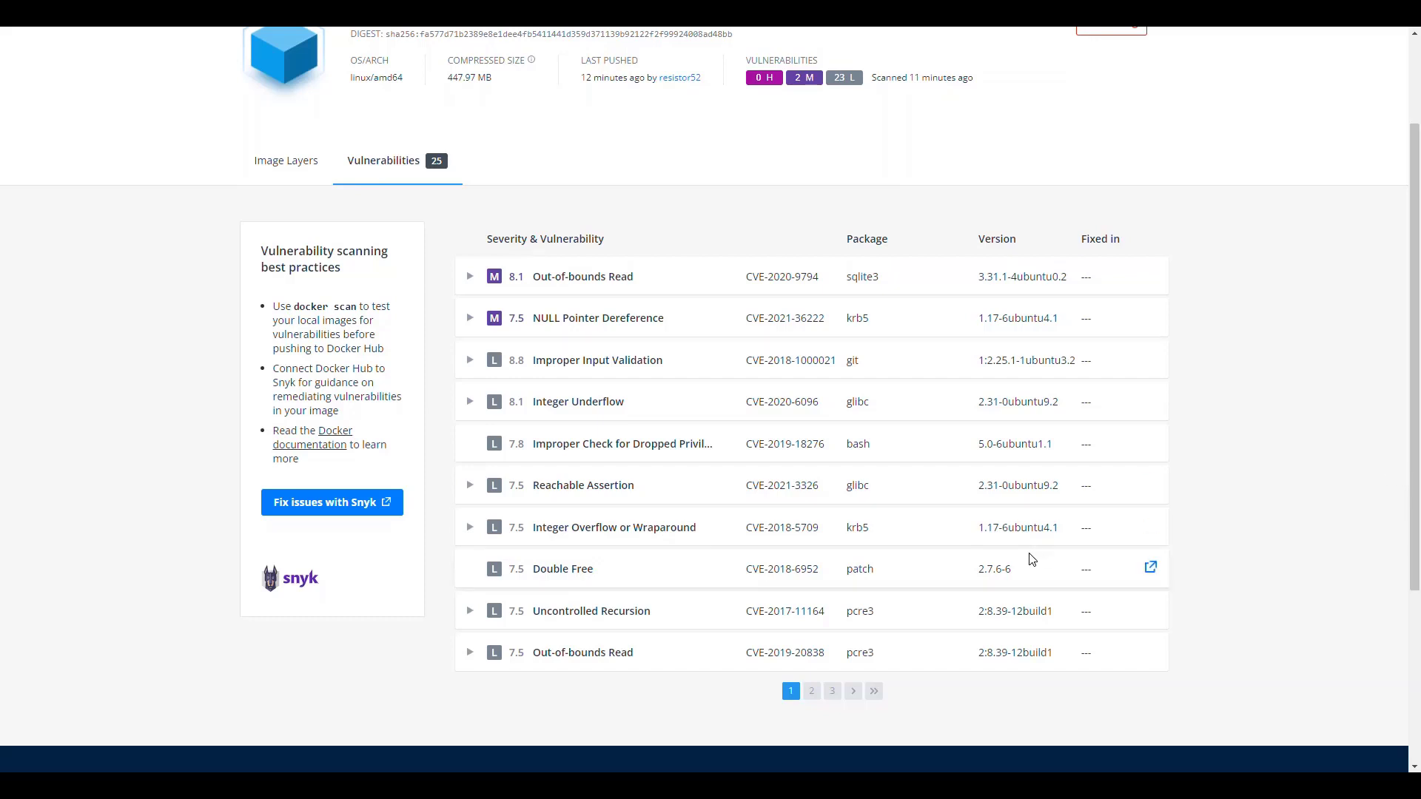
pyautogui.click(854, 694)
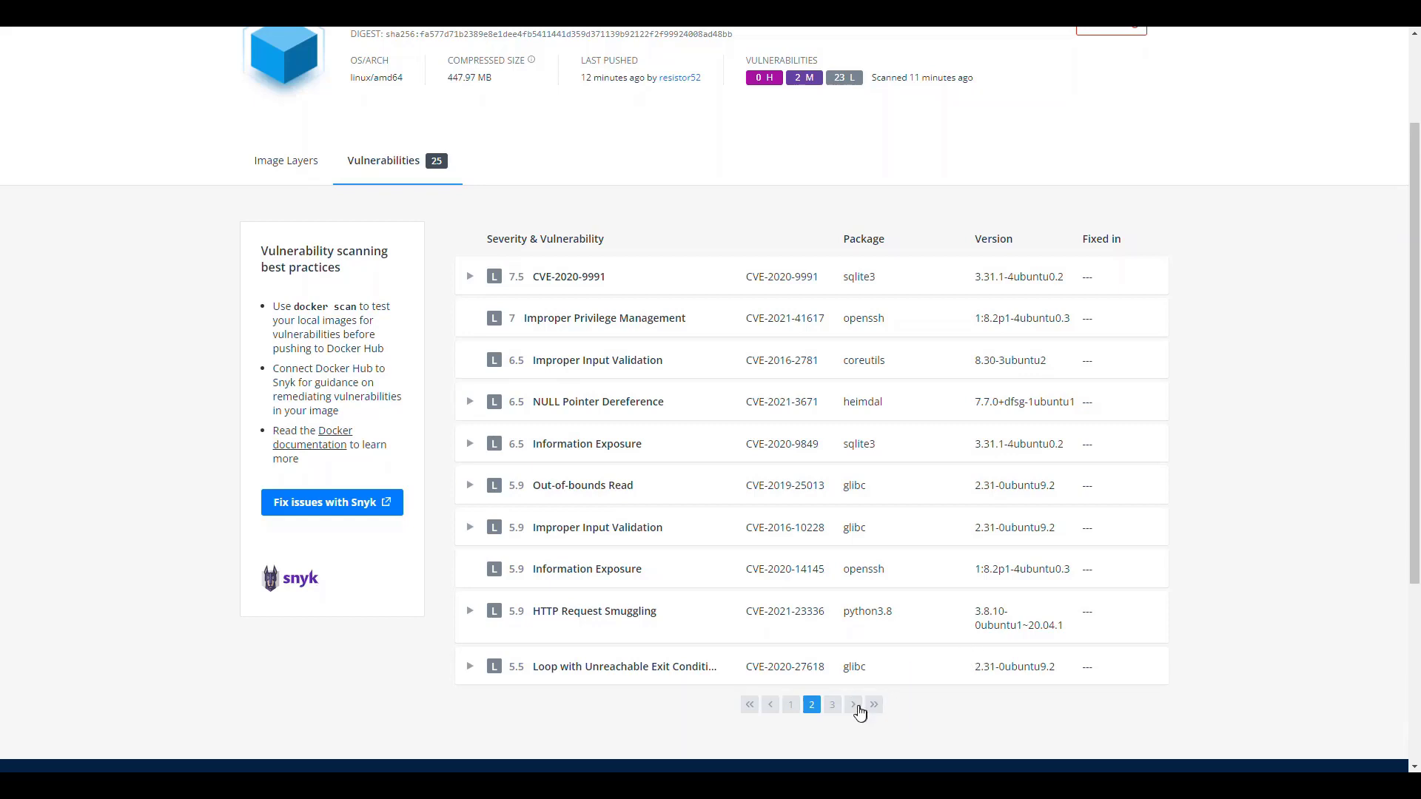
pyautogui.click(854, 706)
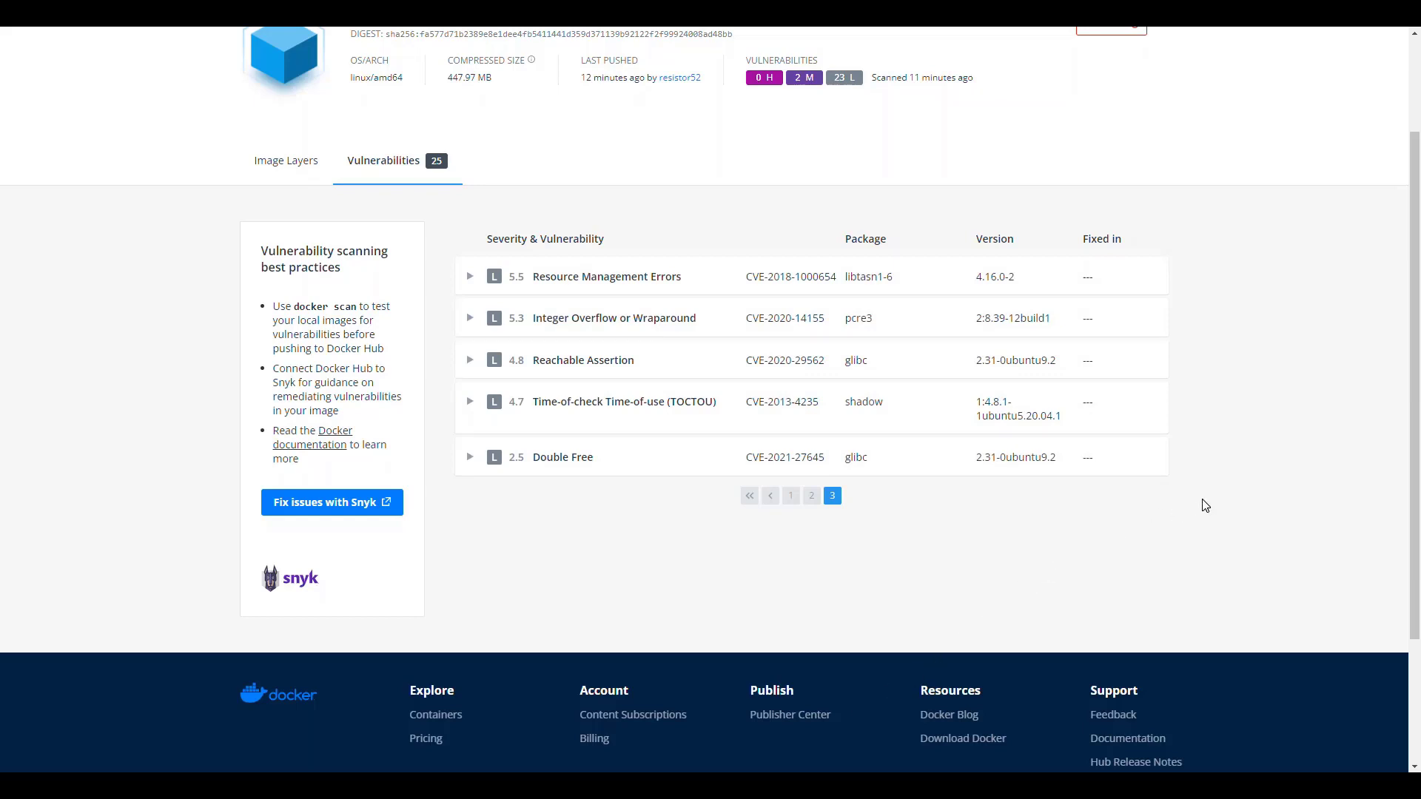
# - In the terminal, update and upgrade the container's packages with sudo apt update && sudo apt upgrade -y
pyautogui.write('sudo apt update && sudo apy')
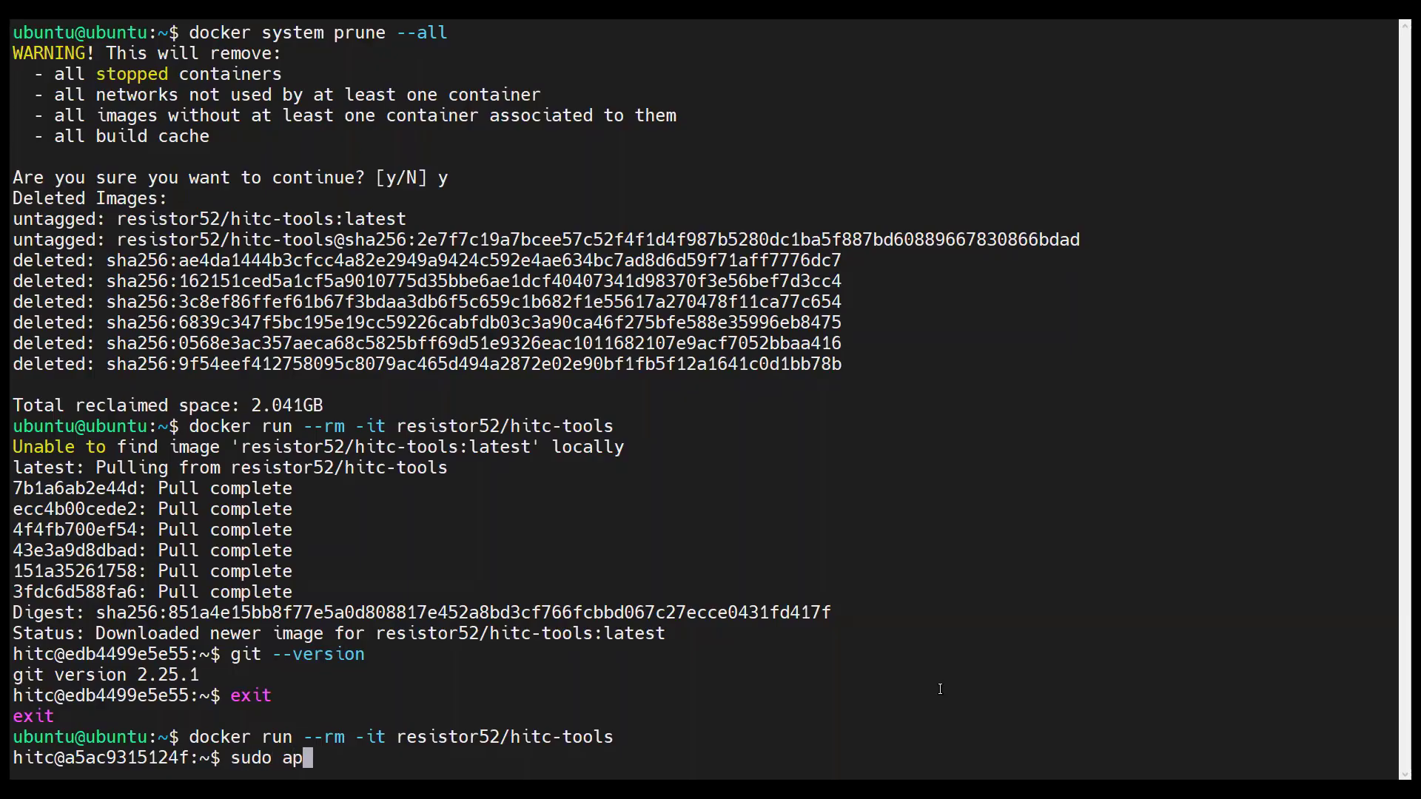
pyautogui.press('BackSpace')
pyautogui.write('t upgrade -y')
pyautogui.press('Return')
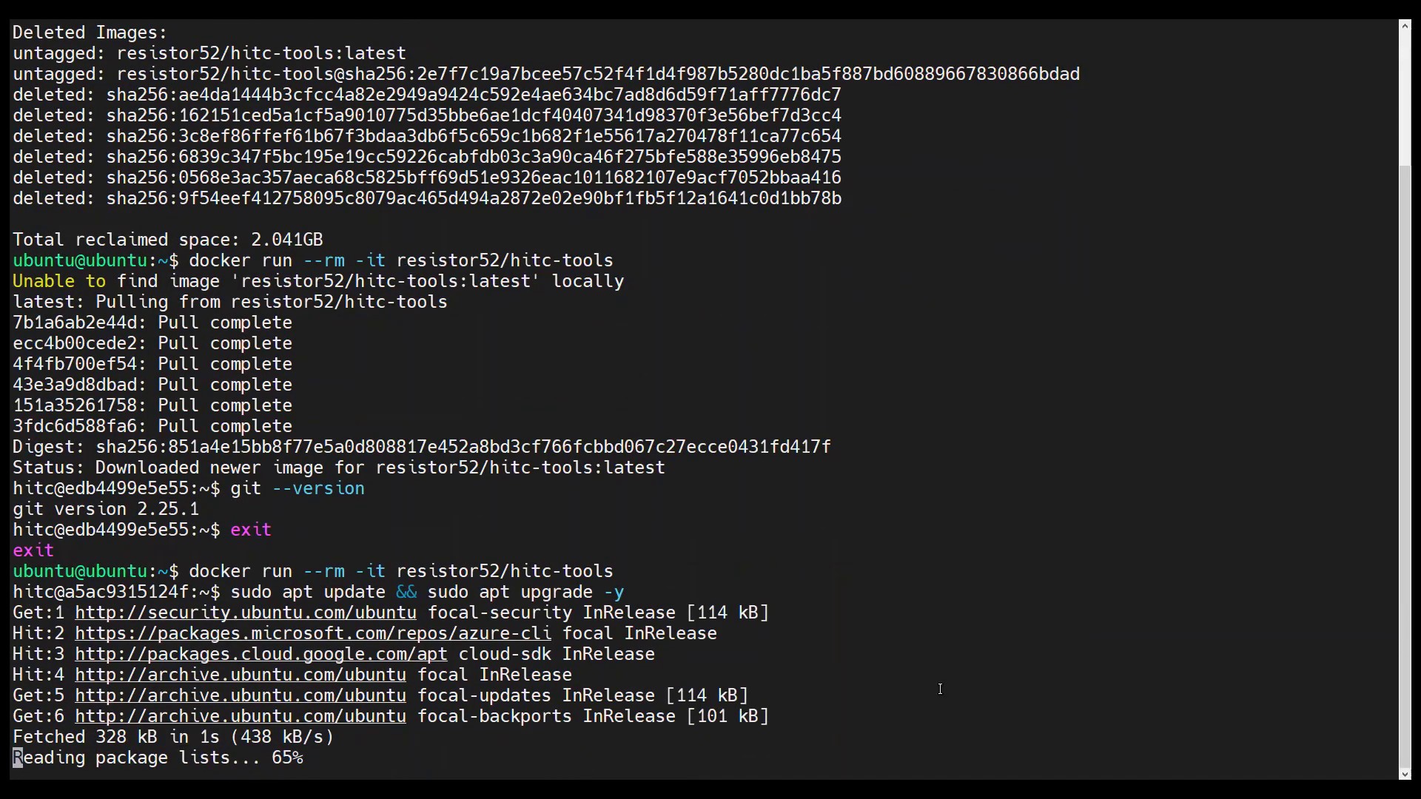